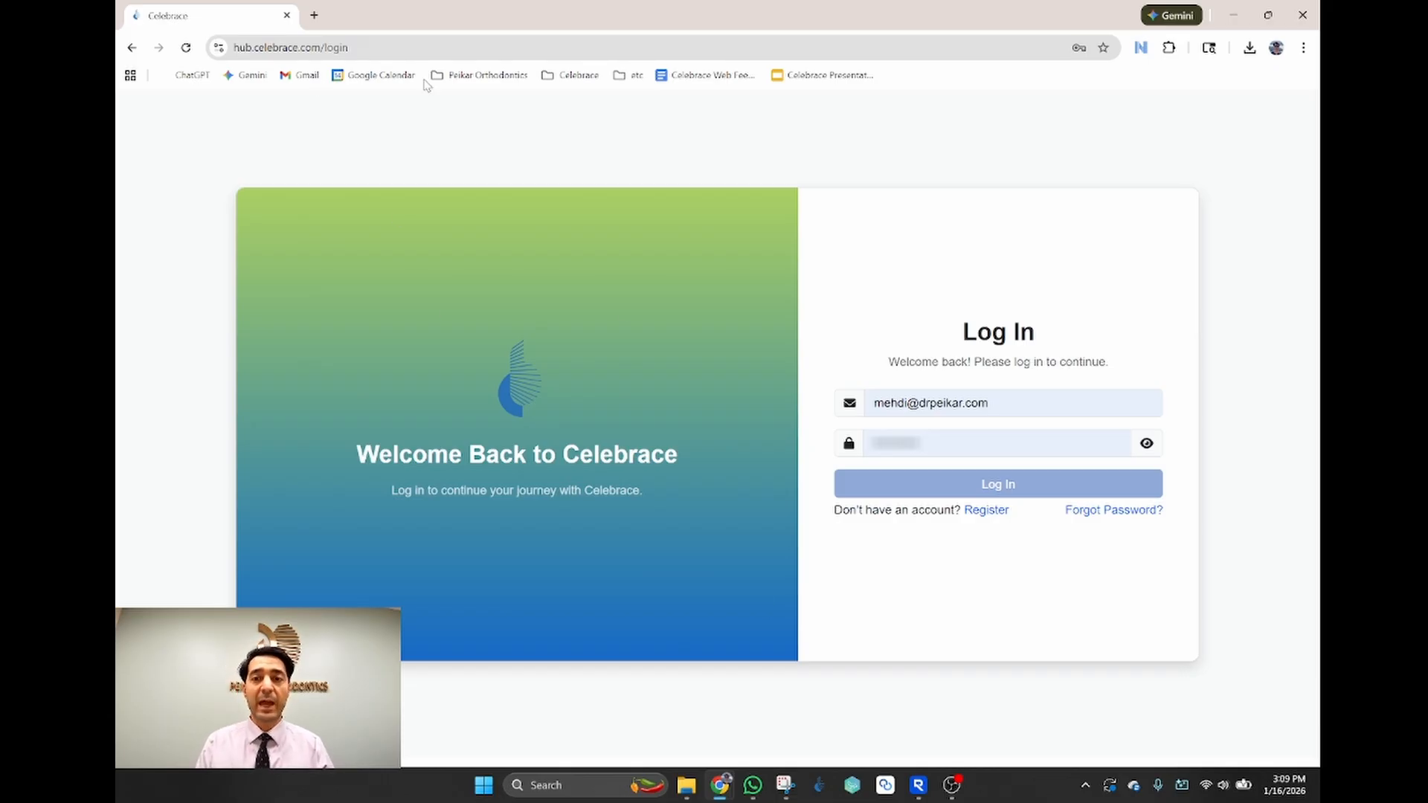
Step: Sign in to the Celebrace clinic account with its password
{"action": "left_click", "coordinate": [939, 439]}
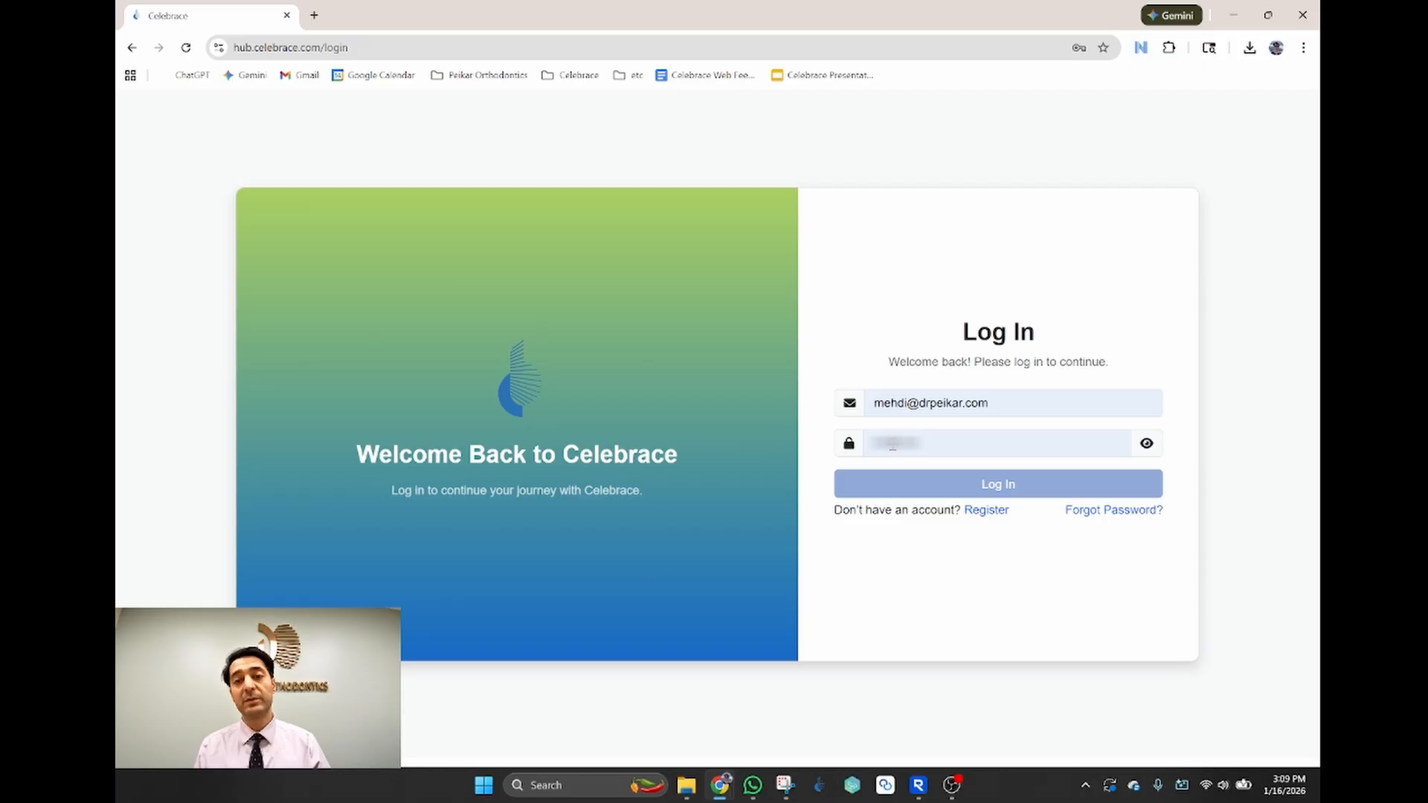
{"action": "type", "text": "********"}
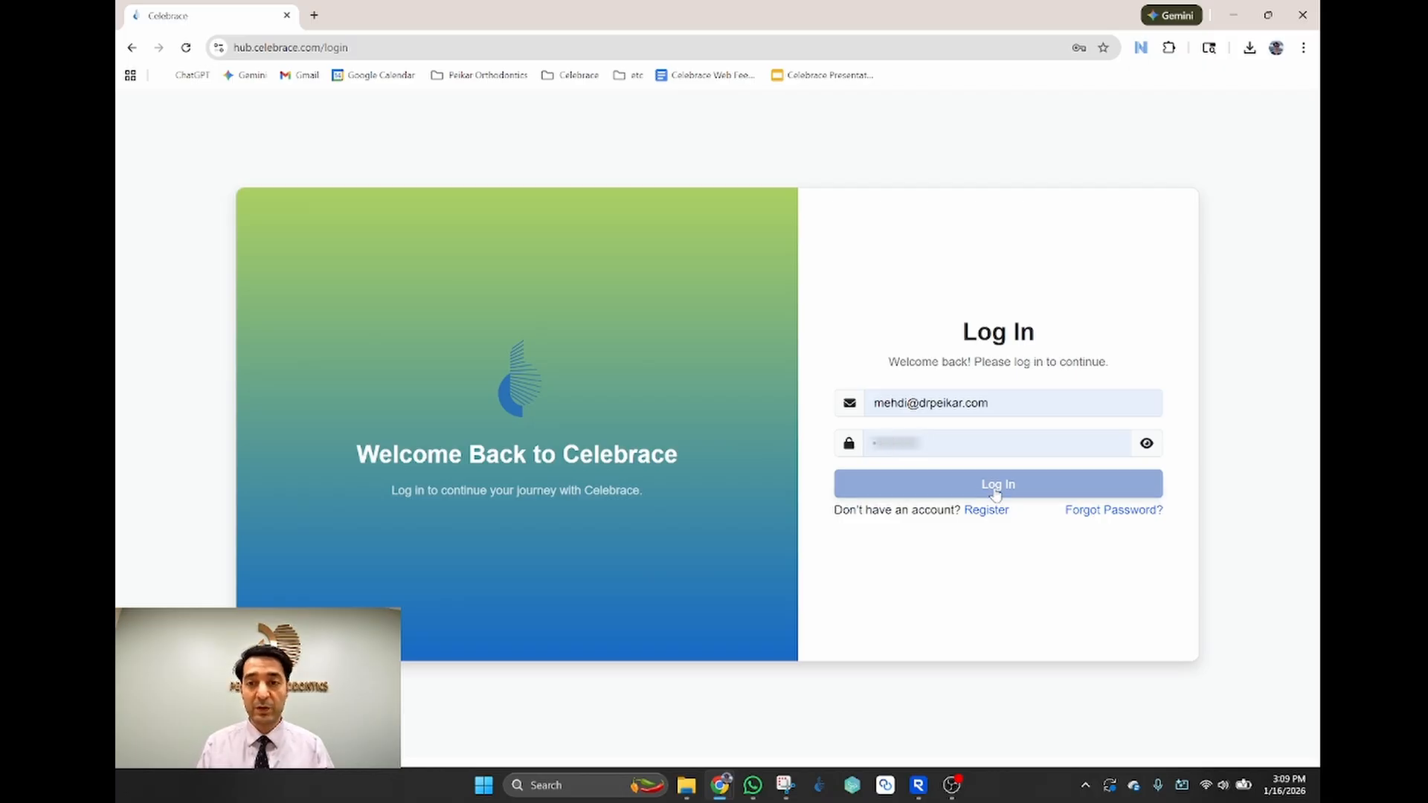
{"action": "left_click", "coordinate": [996, 491]}
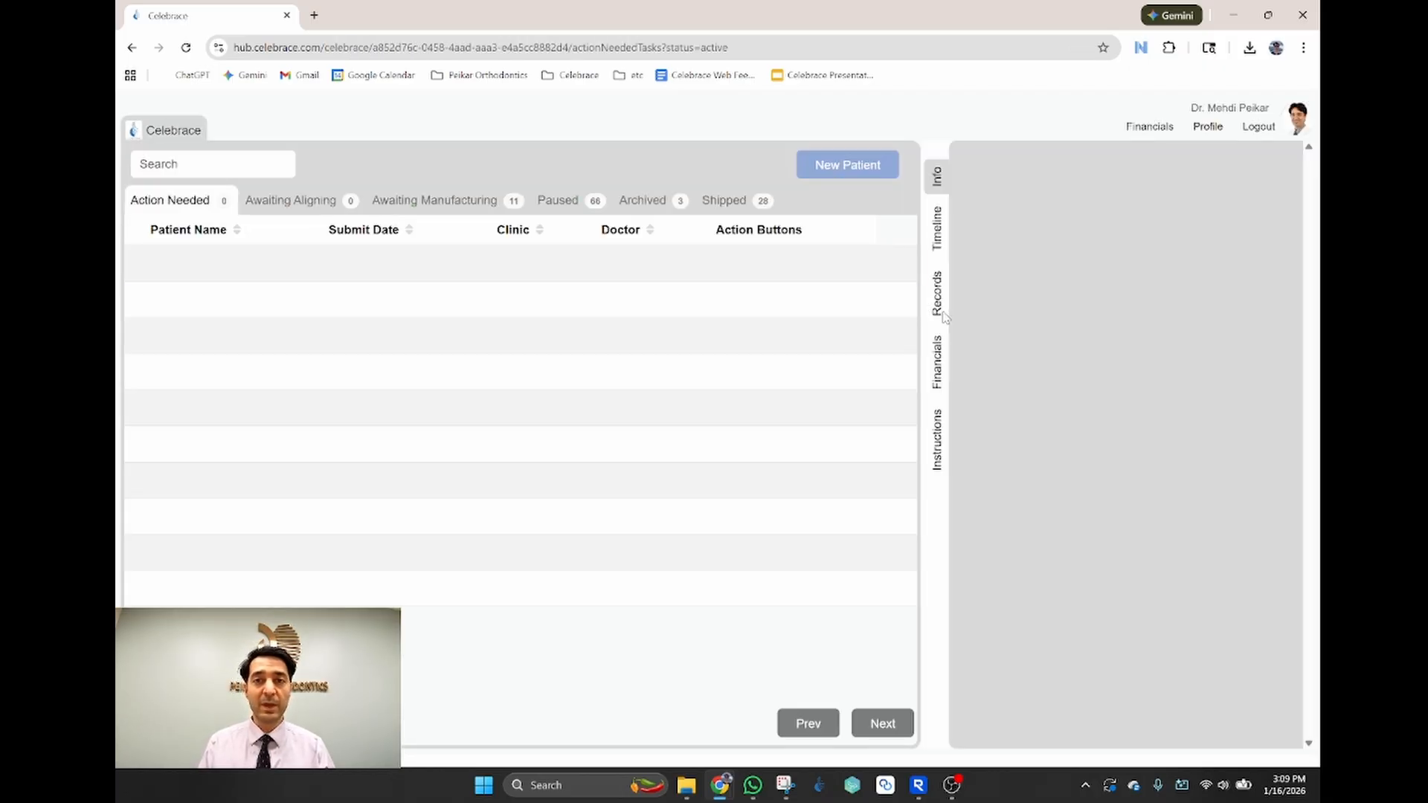
Step: Start a new patient and enter the patient's first and last name
{"action": "left_click", "coordinate": [841, 169]}
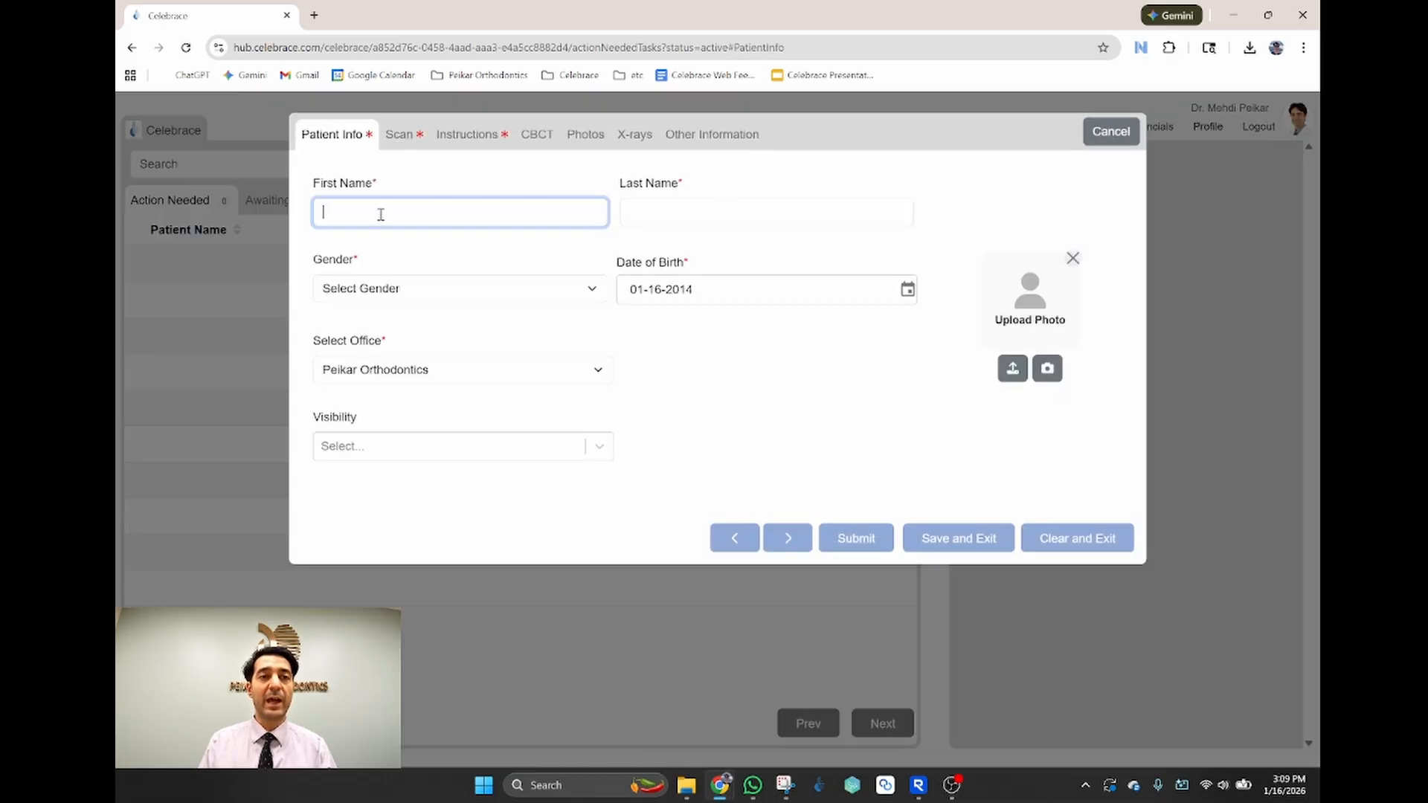
{"action": "left_click", "coordinate": [377, 215]}
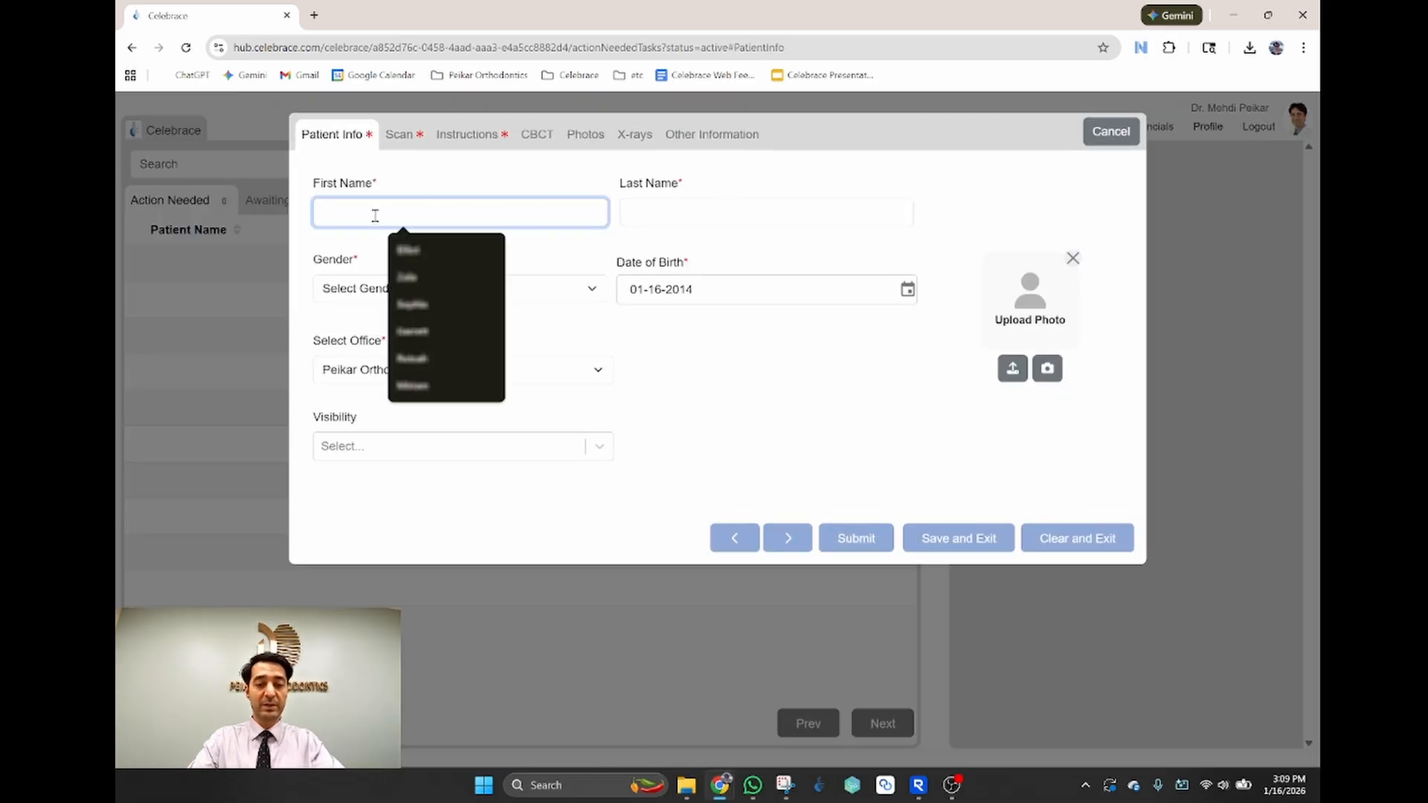
{"action": "left_click", "coordinate": [673, 216]}
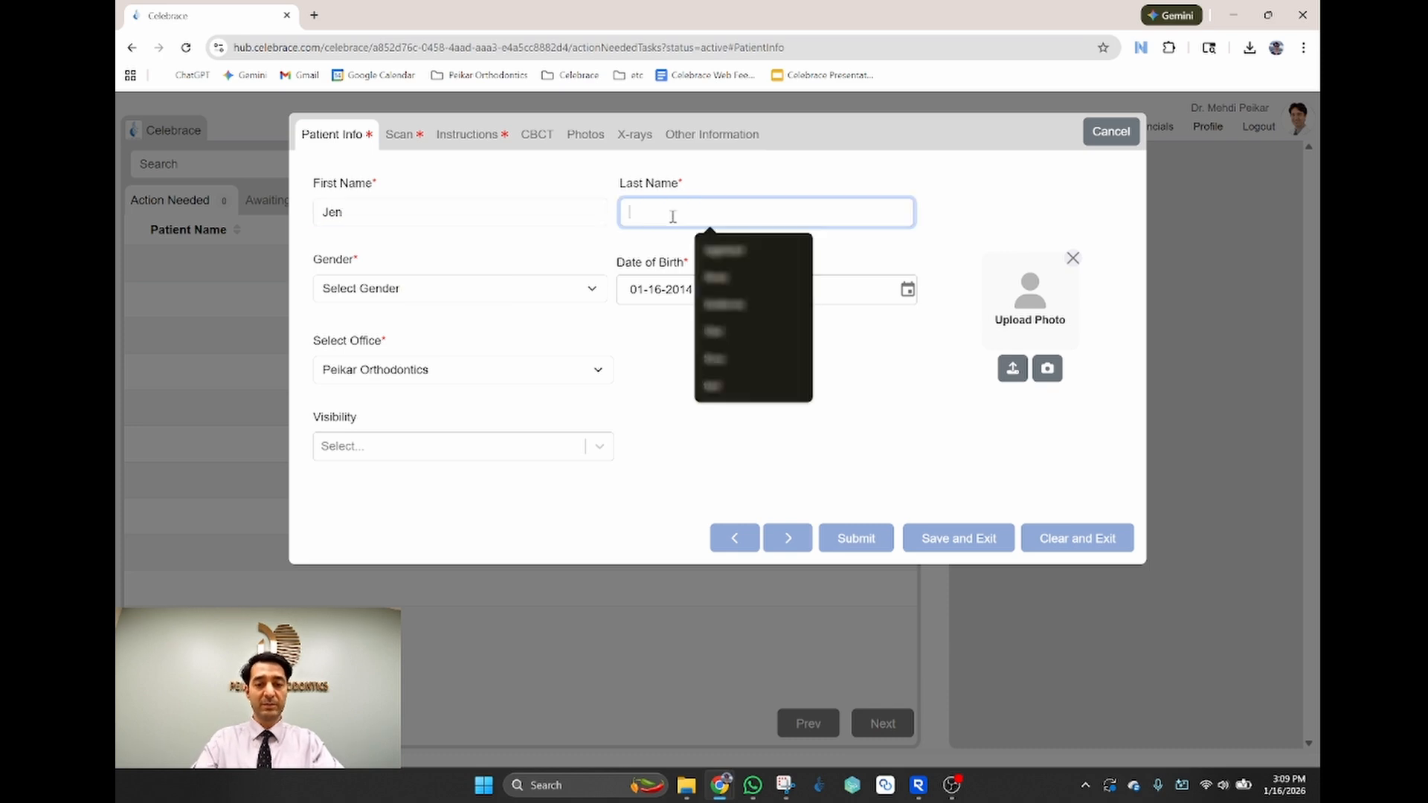
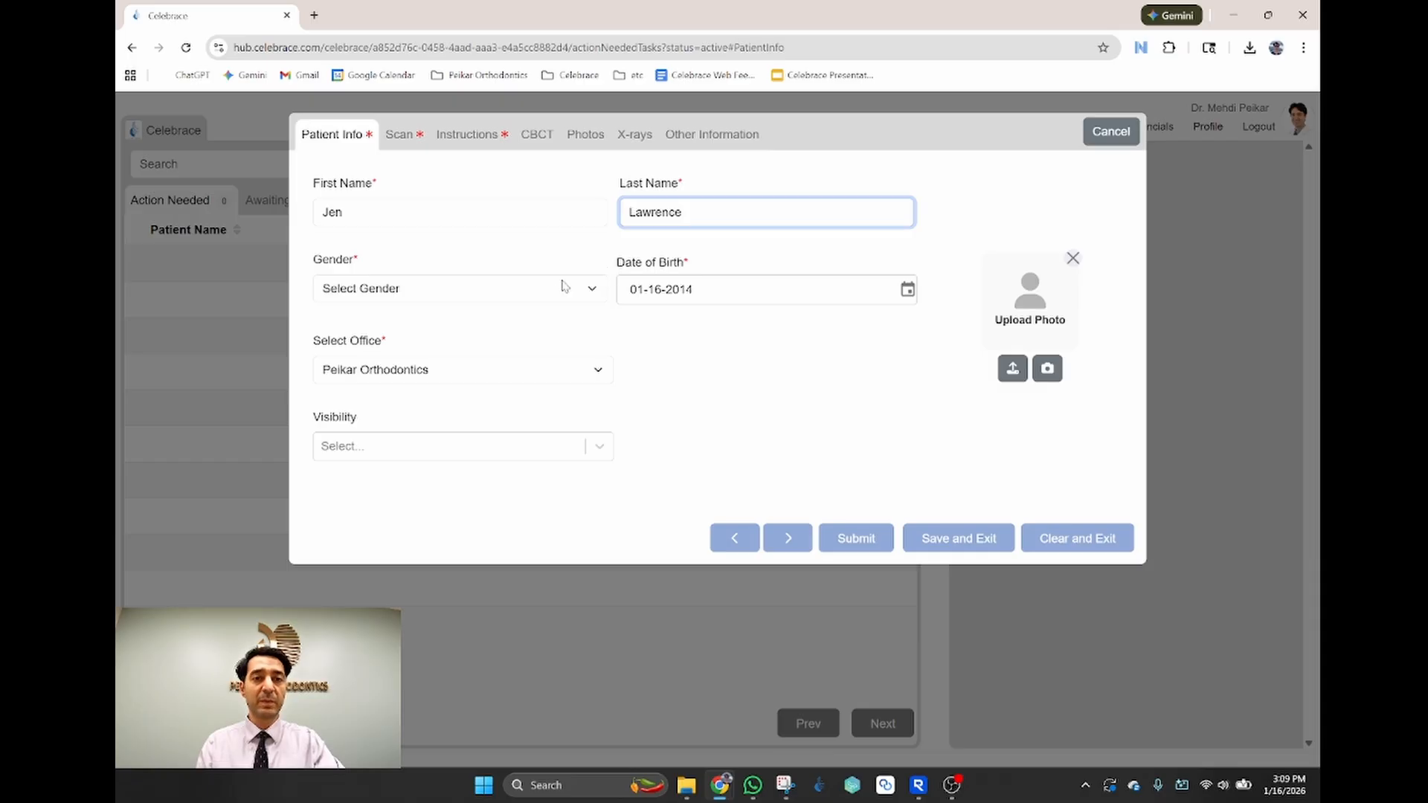
Step: Set the patient's gender to Female and date of birth to 01-12-2009
{"action": "left_click", "coordinate": [554, 290]}
{"action": "left_click", "coordinate": [418, 353]}
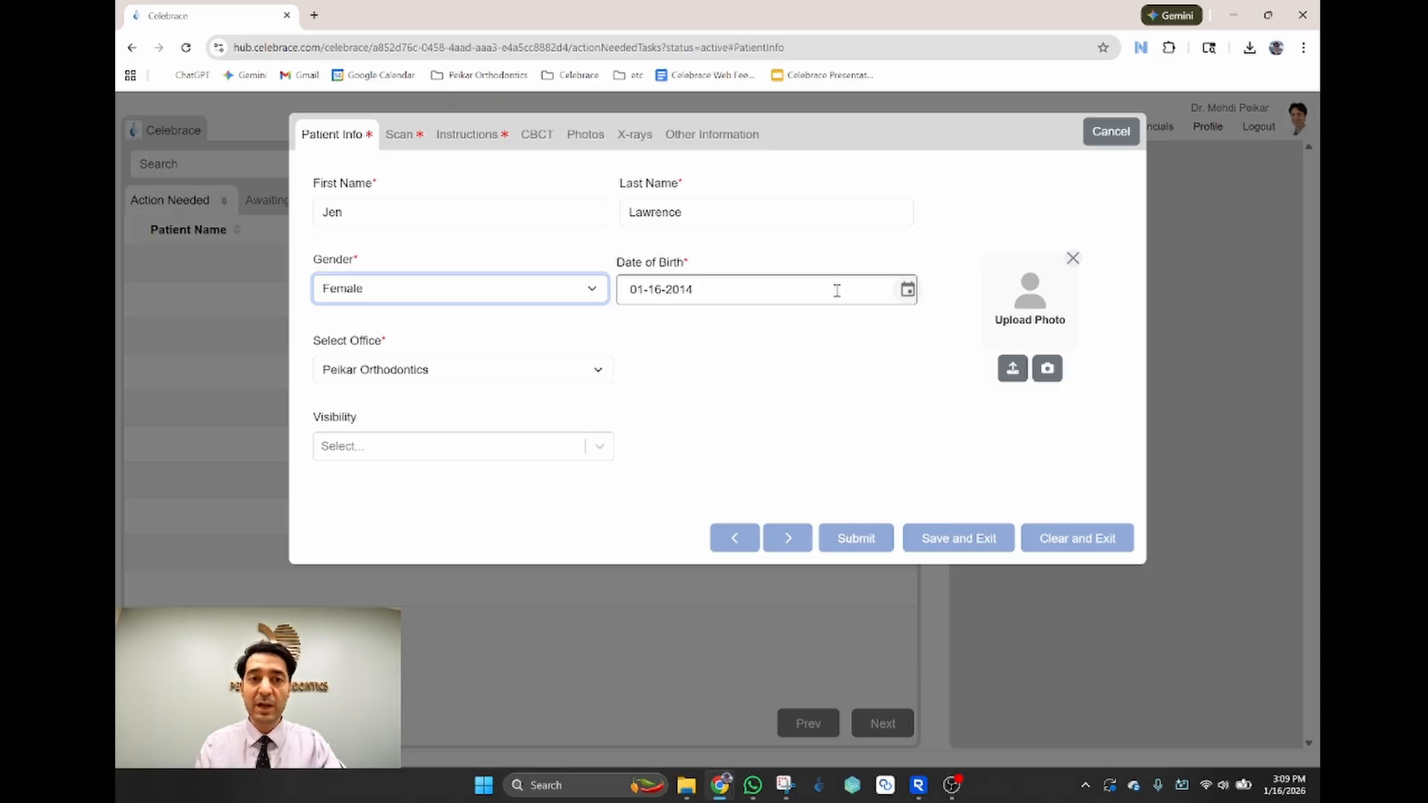
{"action": "left_click", "coordinate": [907, 290]}
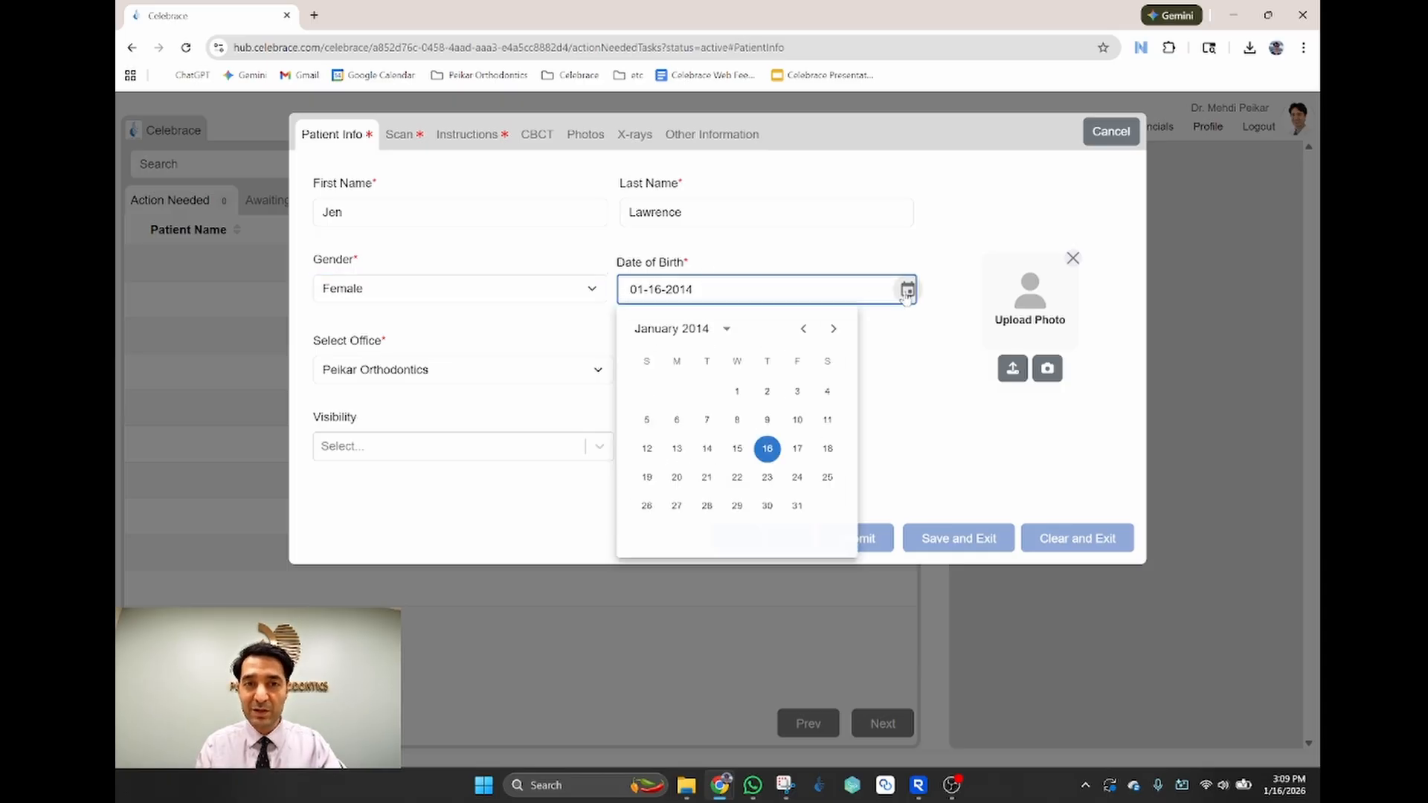
{"action": "left_click", "coordinate": [726, 329]}
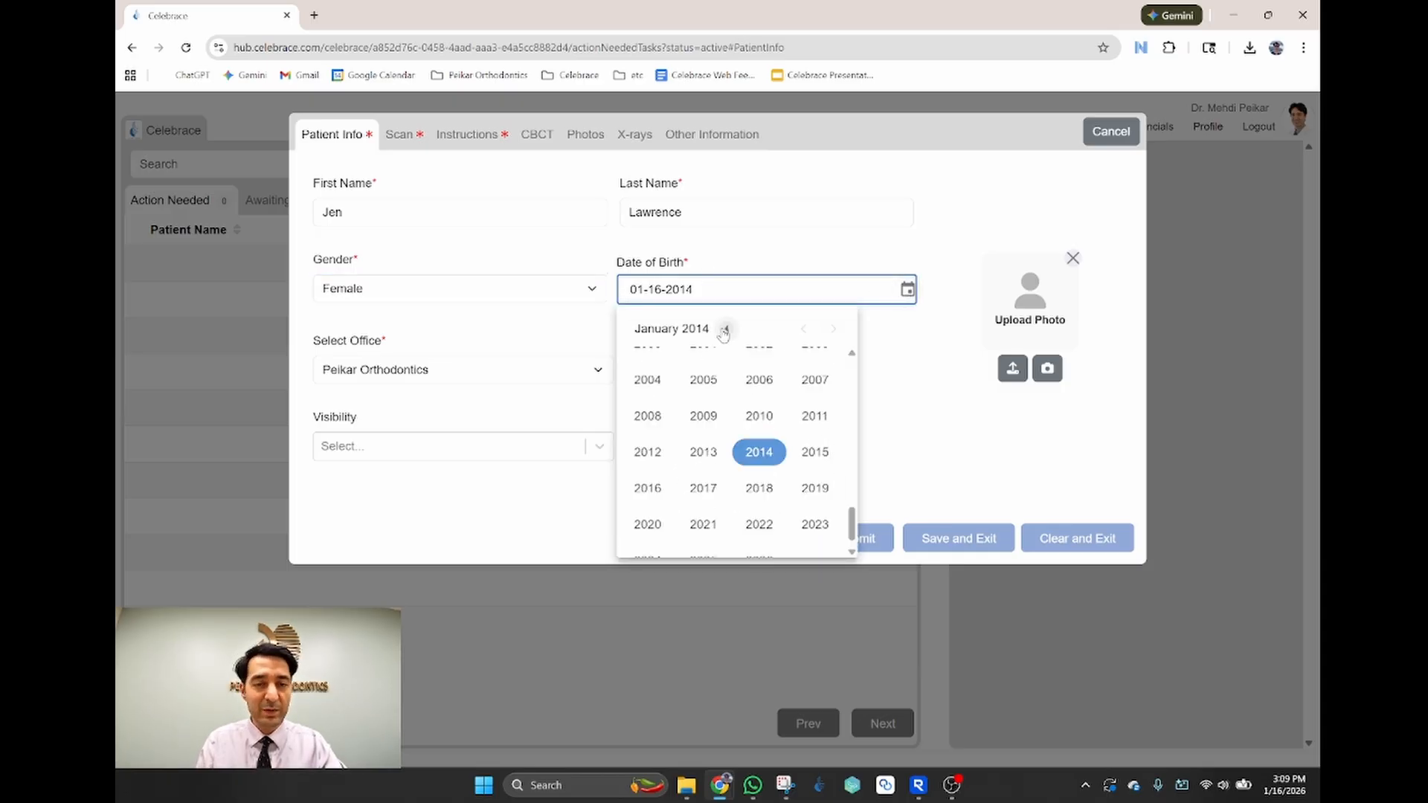
{"action": "left_click", "coordinate": [701, 421]}
{"action": "left_click", "coordinate": [676, 449]}
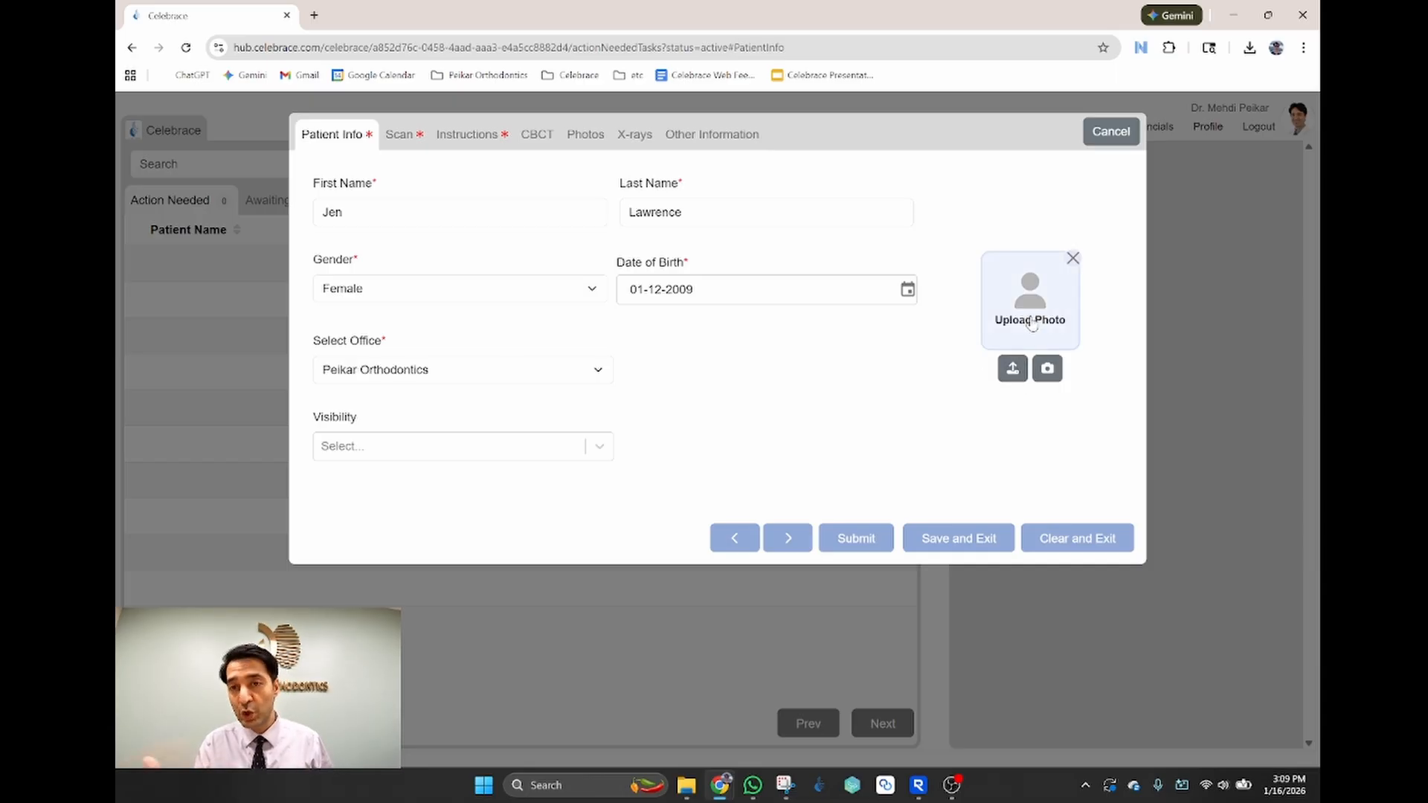
Step: Upload the patient's portrait photo from the Downloads folder to the profile
{"action": "left_click", "coordinate": [1013, 368]}
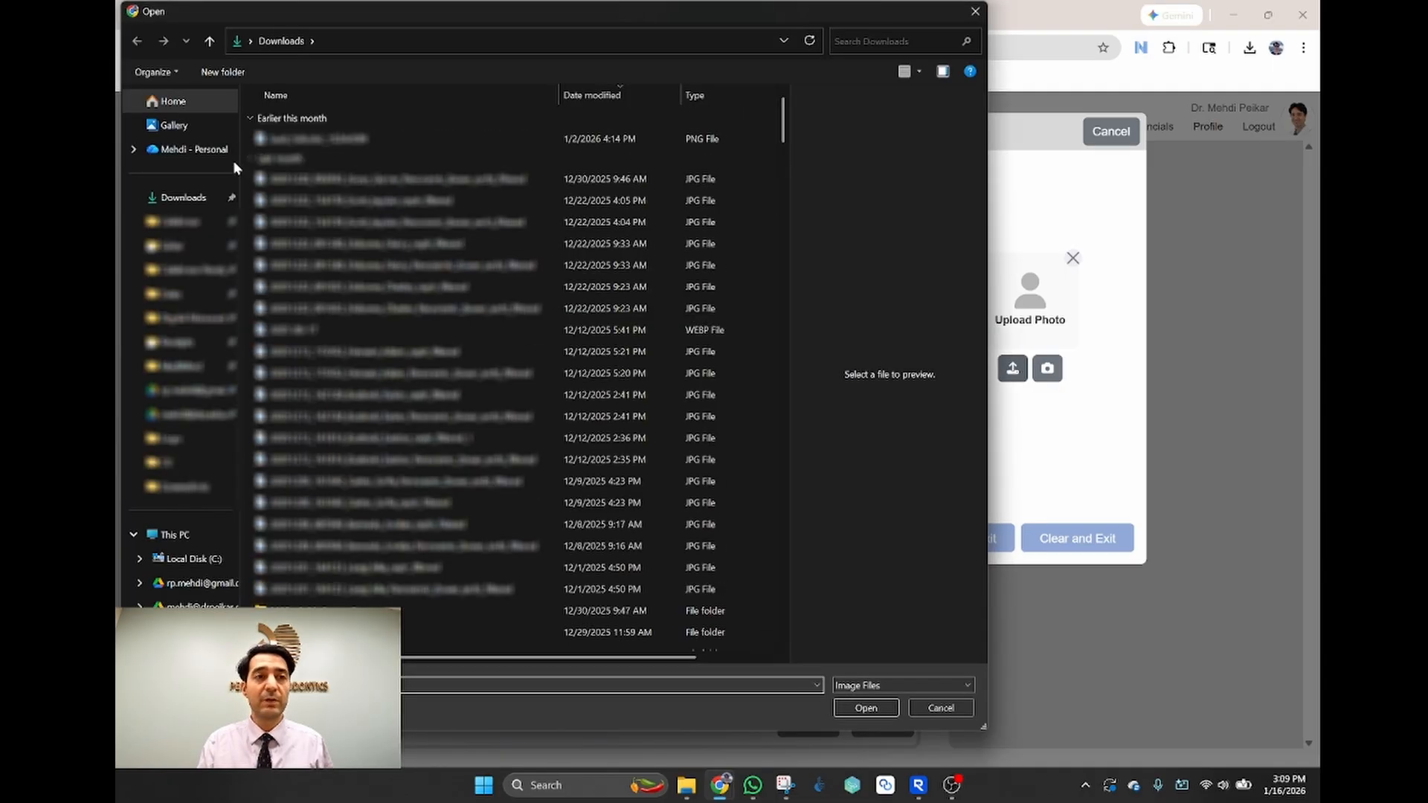
{"action": "left_click", "coordinate": [176, 198]}
{"action": "double_click", "coordinate": [318, 141]}
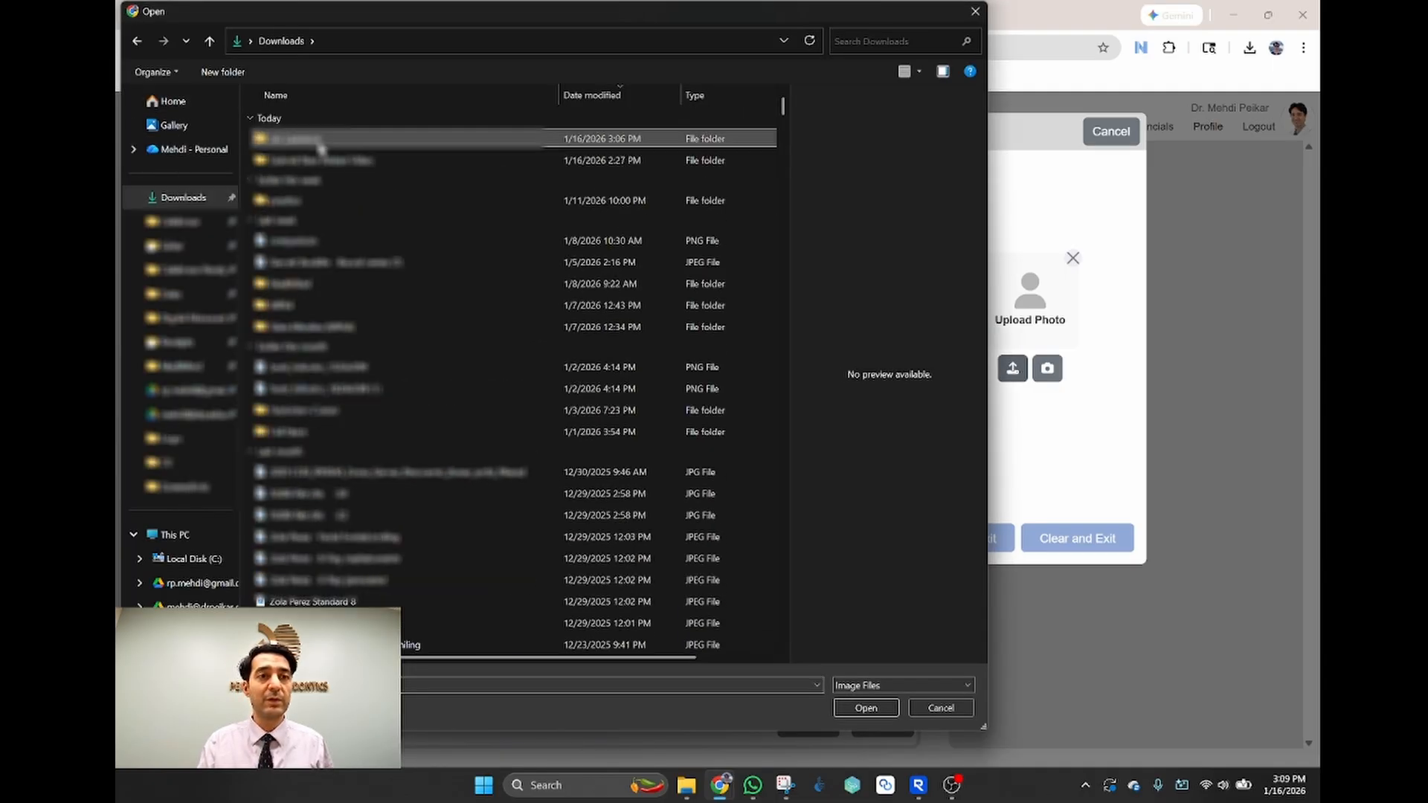
{"action": "left_click", "coordinate": [309, 142]}
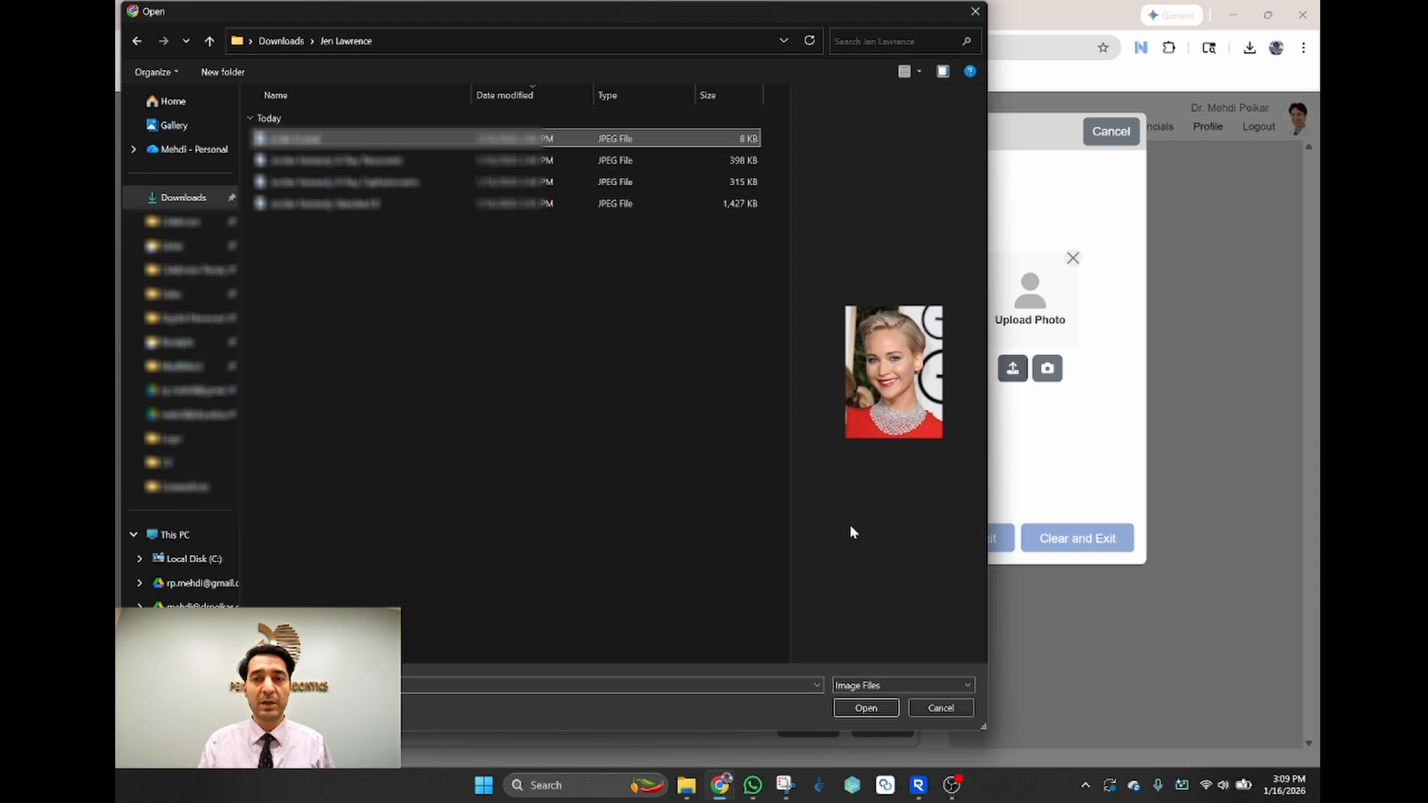
{"action": "left_click", "coordinate": [876, 708]}
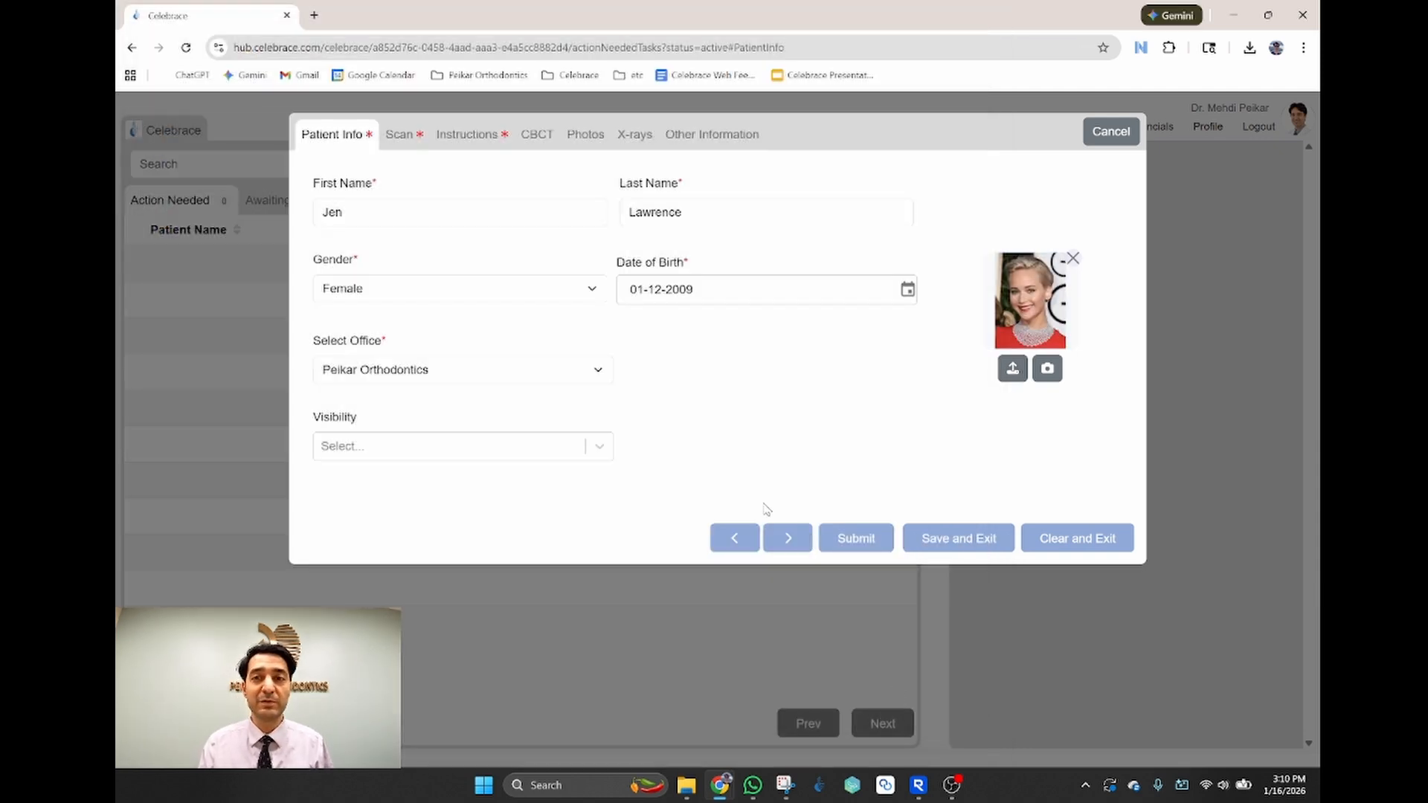
{"action": "left_click", "coordinate": [400, 141]}
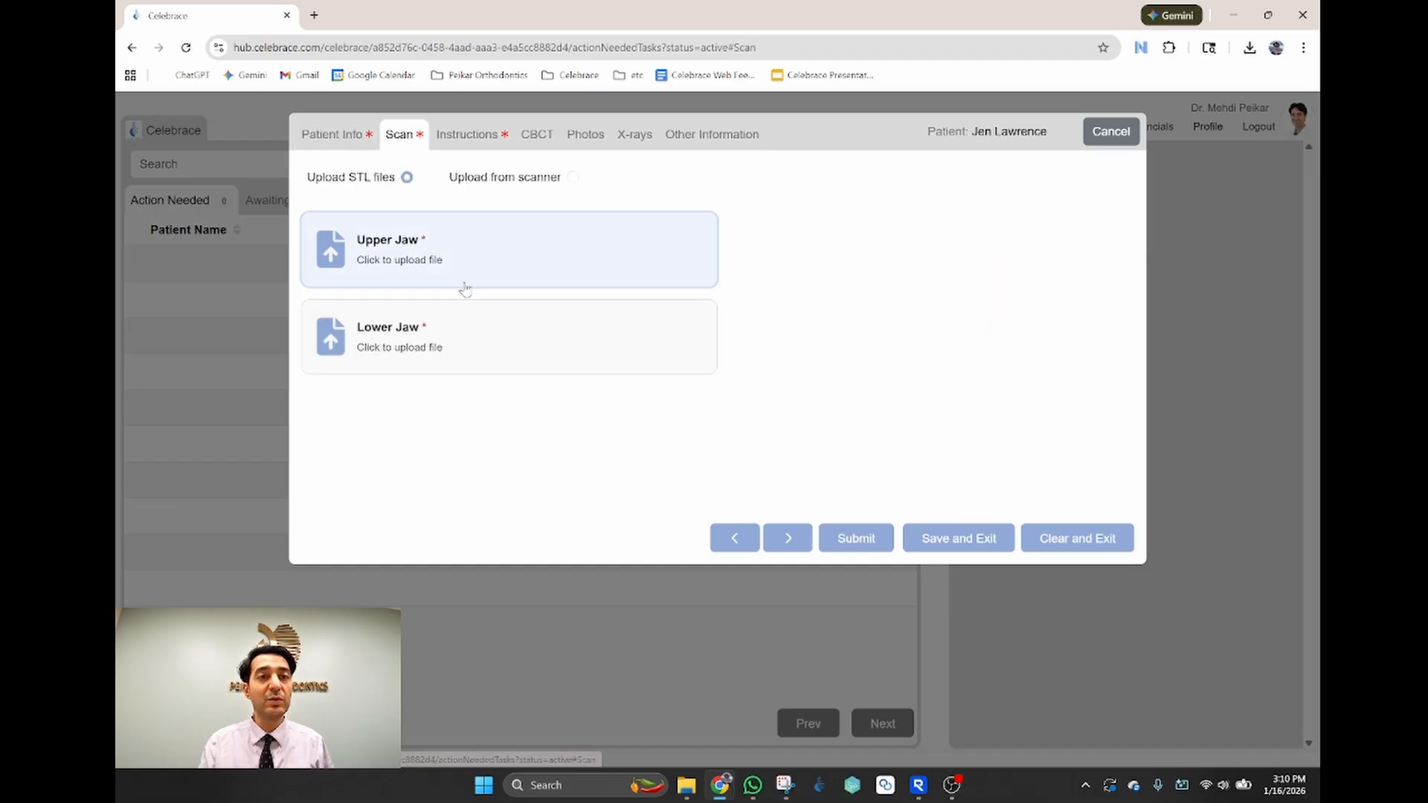
Step: Load MP60_upper.stl as the upper jaw scan and inspect it in 3D
{"action": "left_click", "coordinate": [396, 251]}
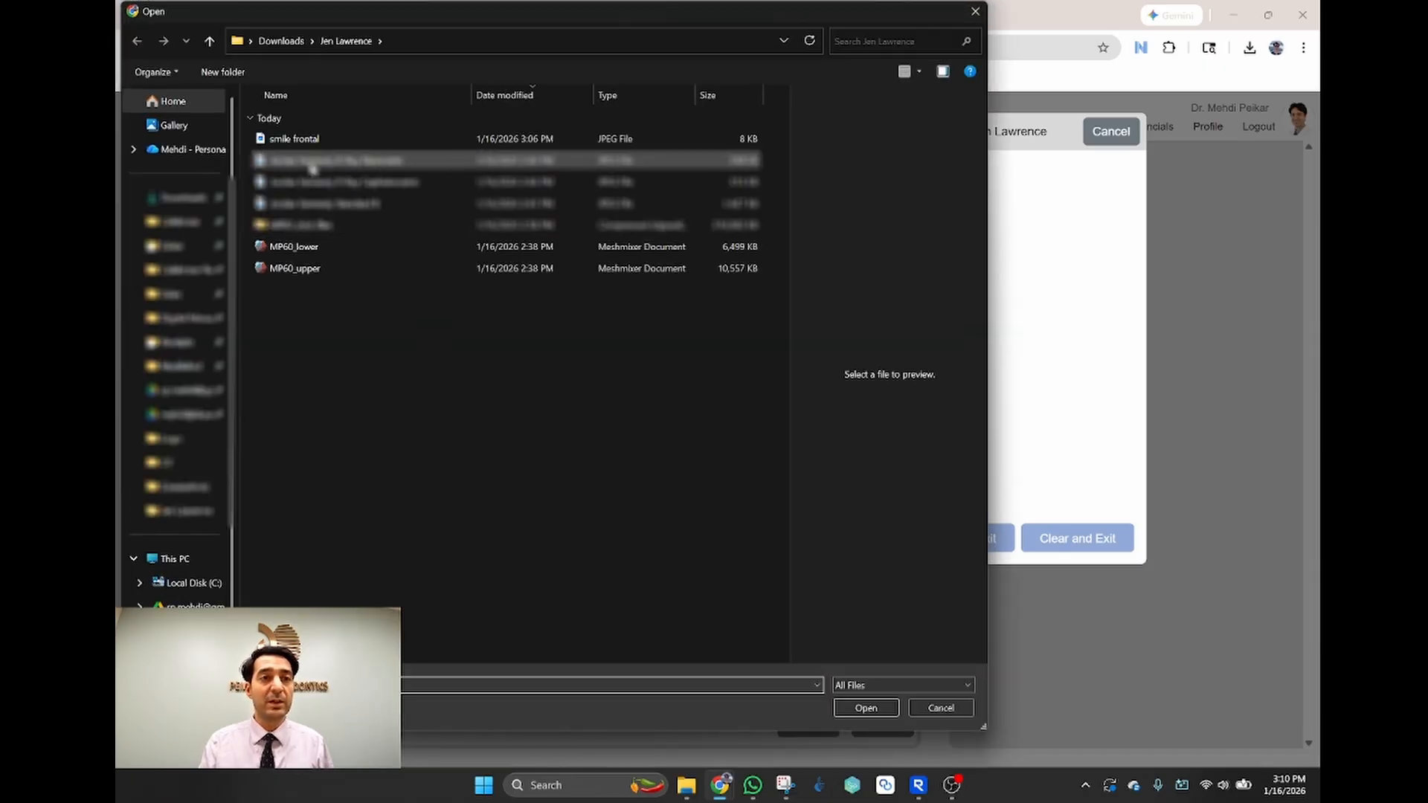
{"action": "double_click", "coordinate": [297, 267]}
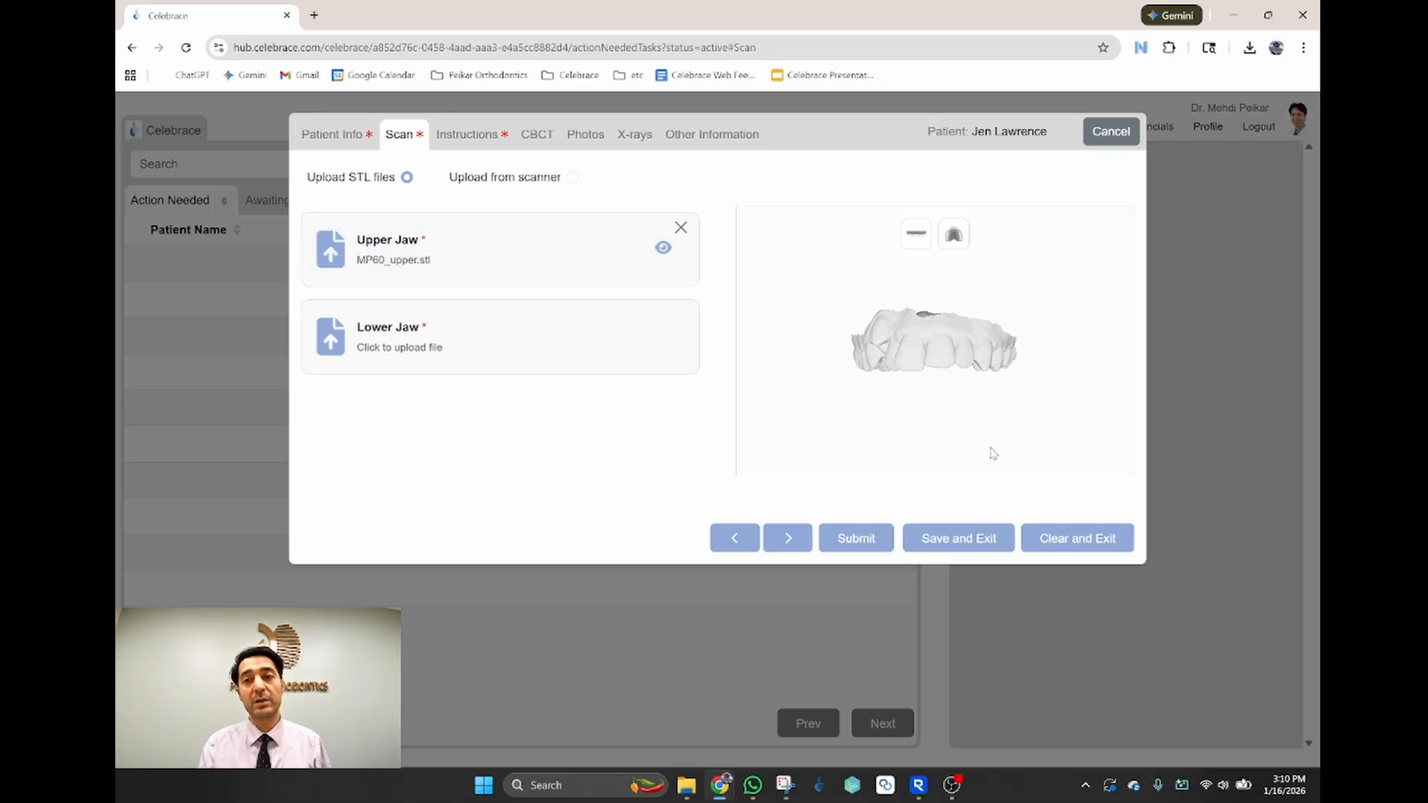
{"action": "left_click_drag", "start_coordinate": [950, 437], "coordinate": [983, 410]}
{"action": "left_click", "coordinate": [957, 231]}
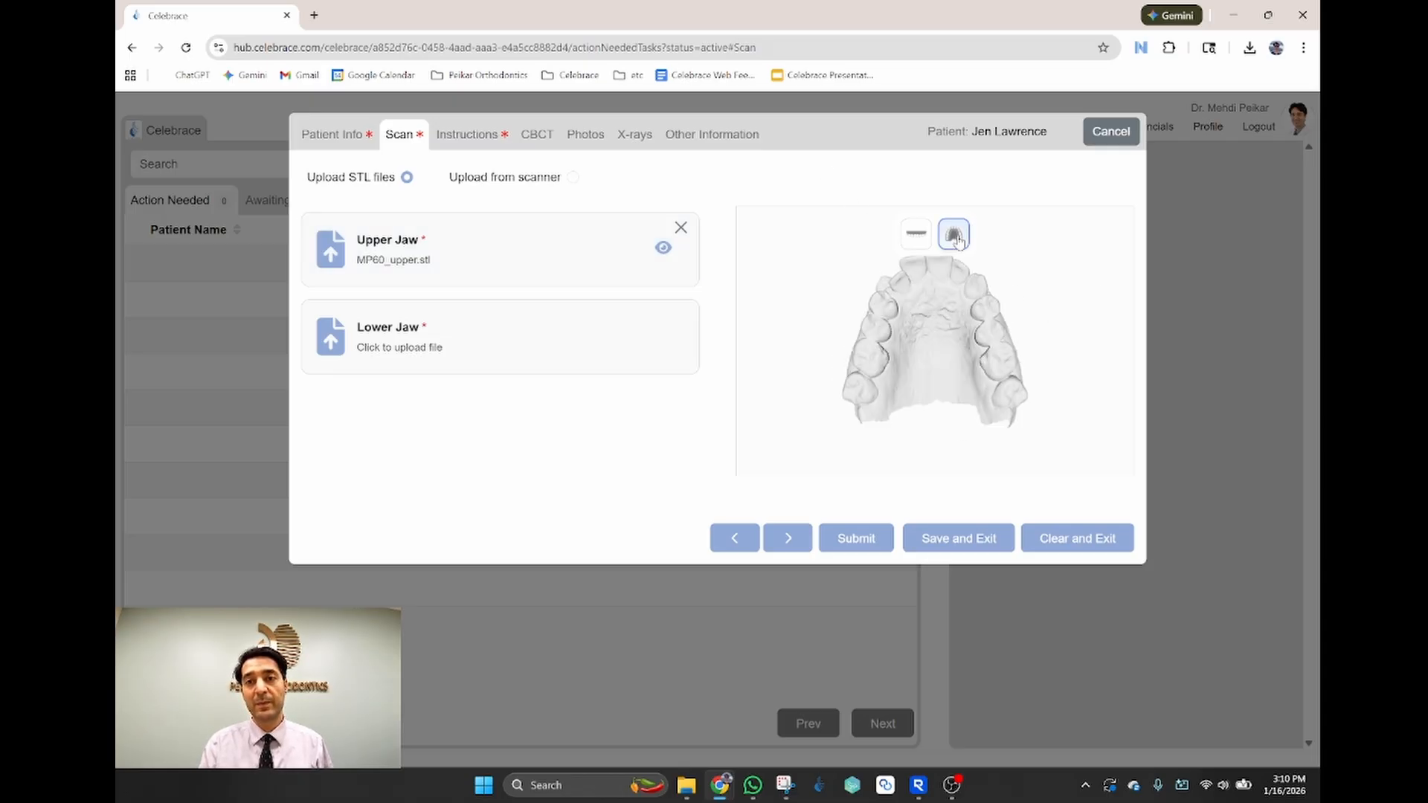
{"action": "left_click", "coordinate": [918, 242]}
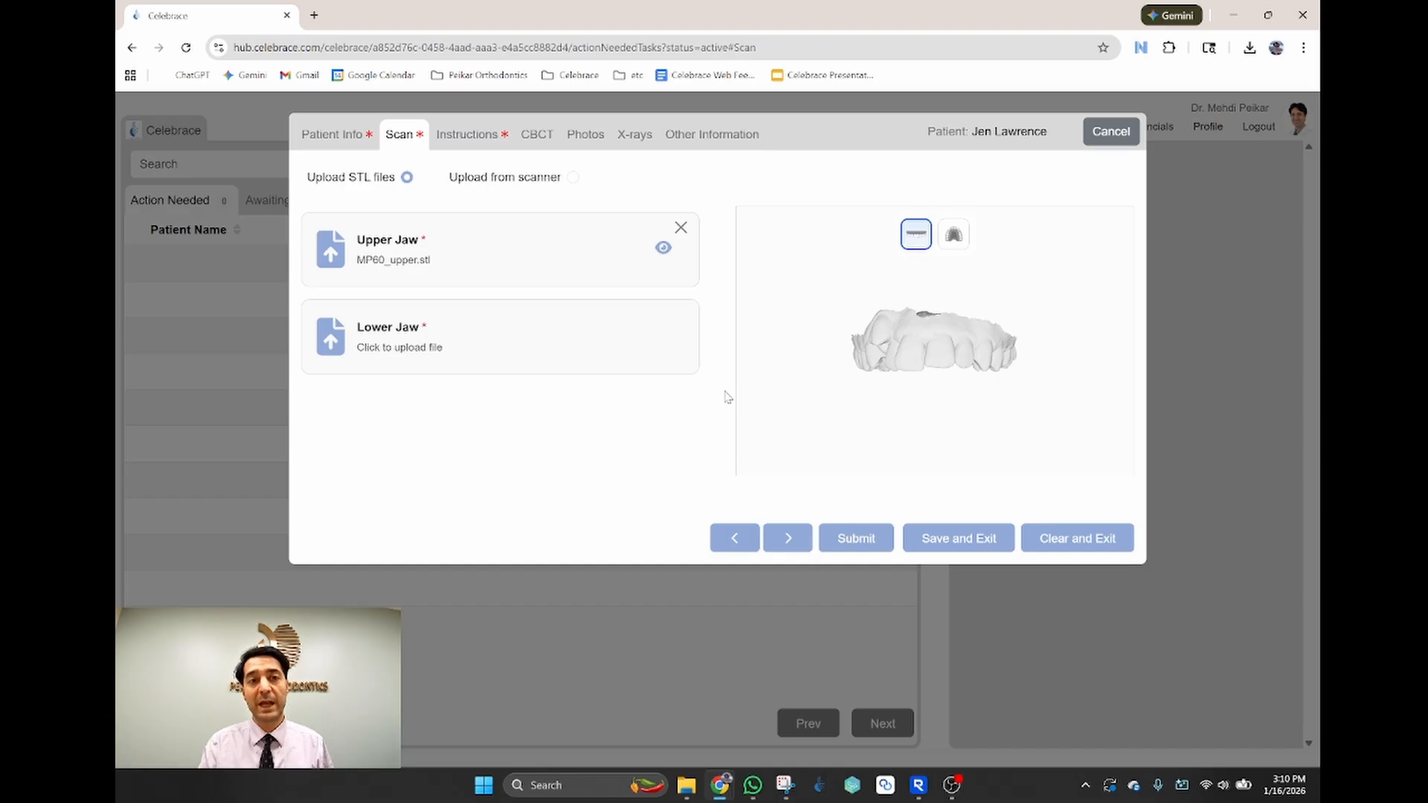
Step: Load MP60_lower.stl as the lower jaw scan and check both jaws' views
{"action": "left_click", "coordinate": [397, 335]}
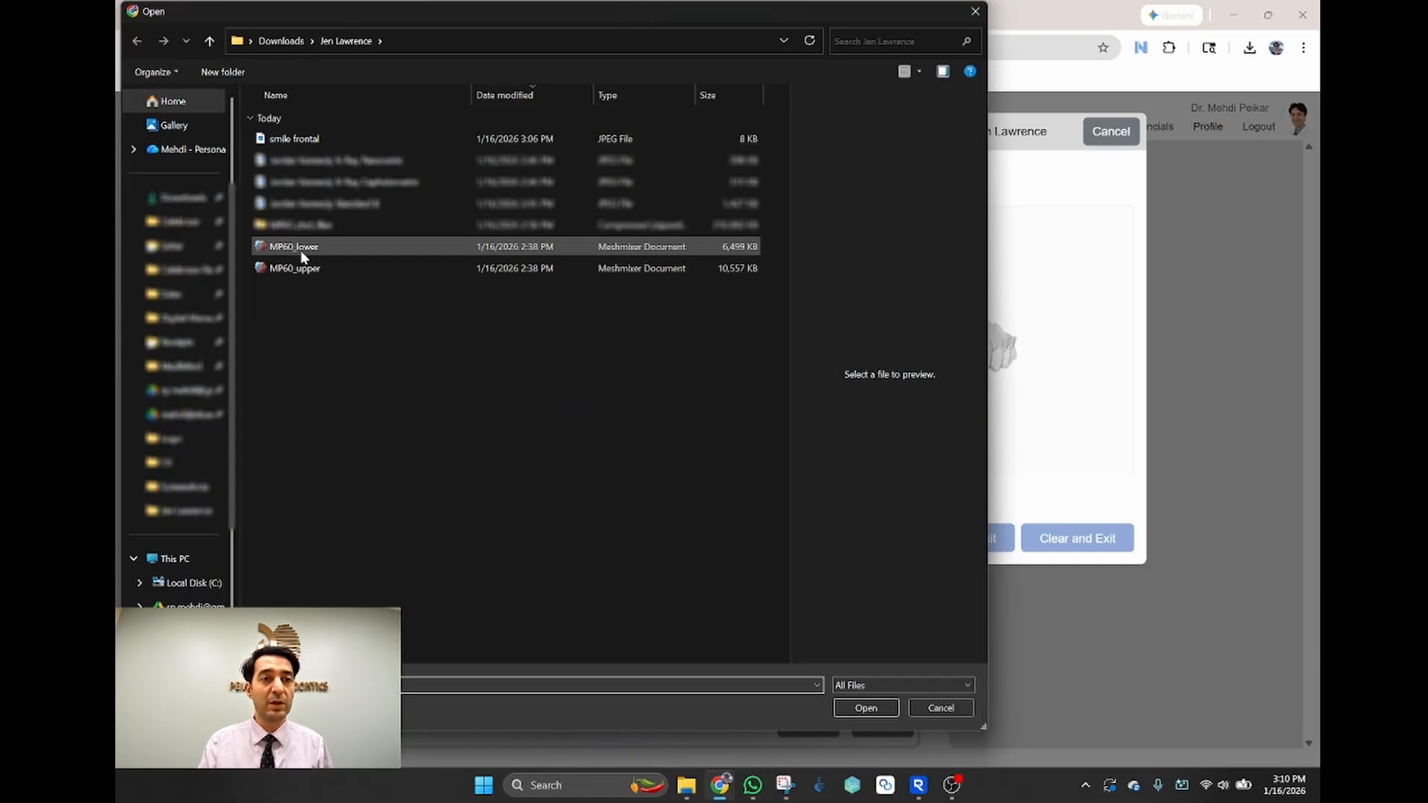
{"action": "double_click", "coordinate": [301, 247]}
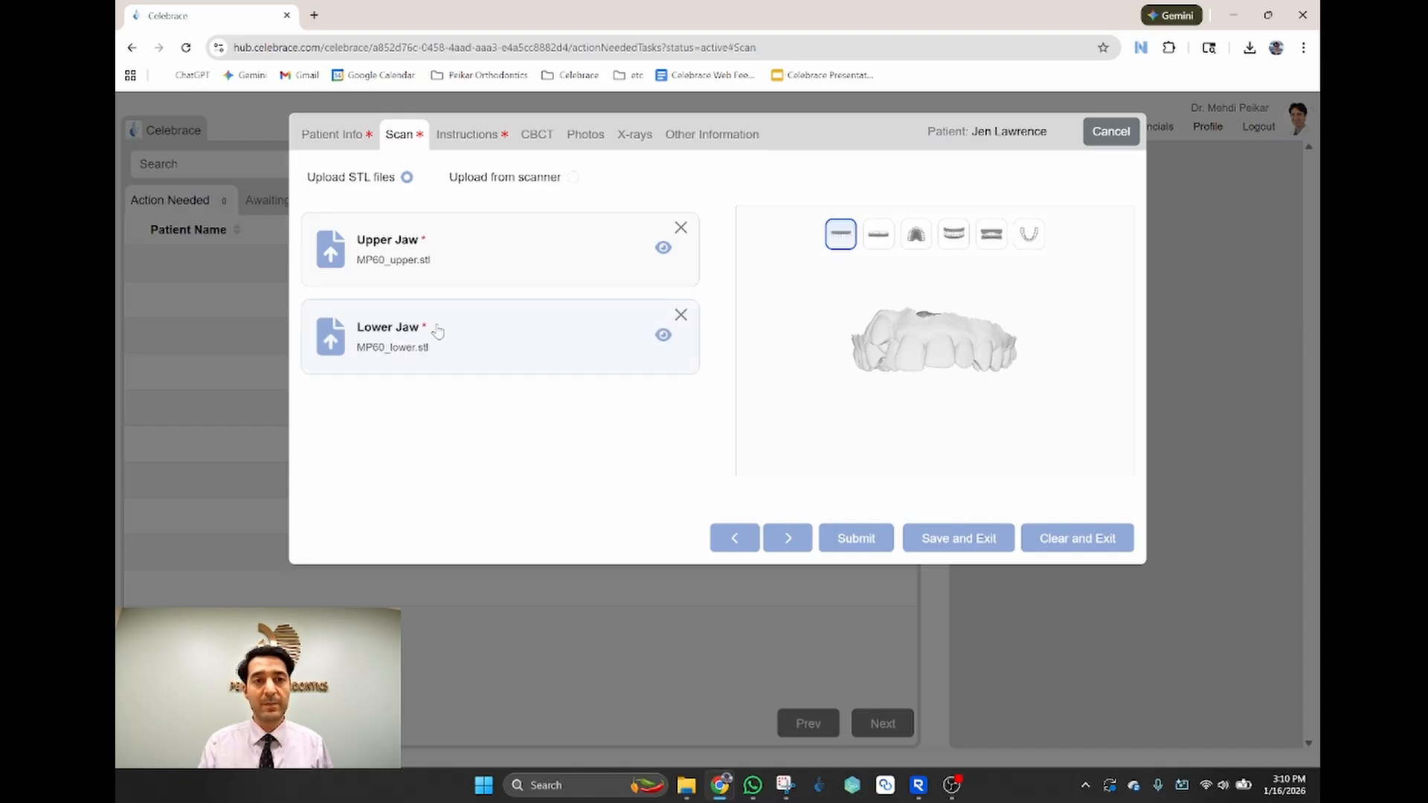
{"action": "left_click", "coordinate": [396, 358]}
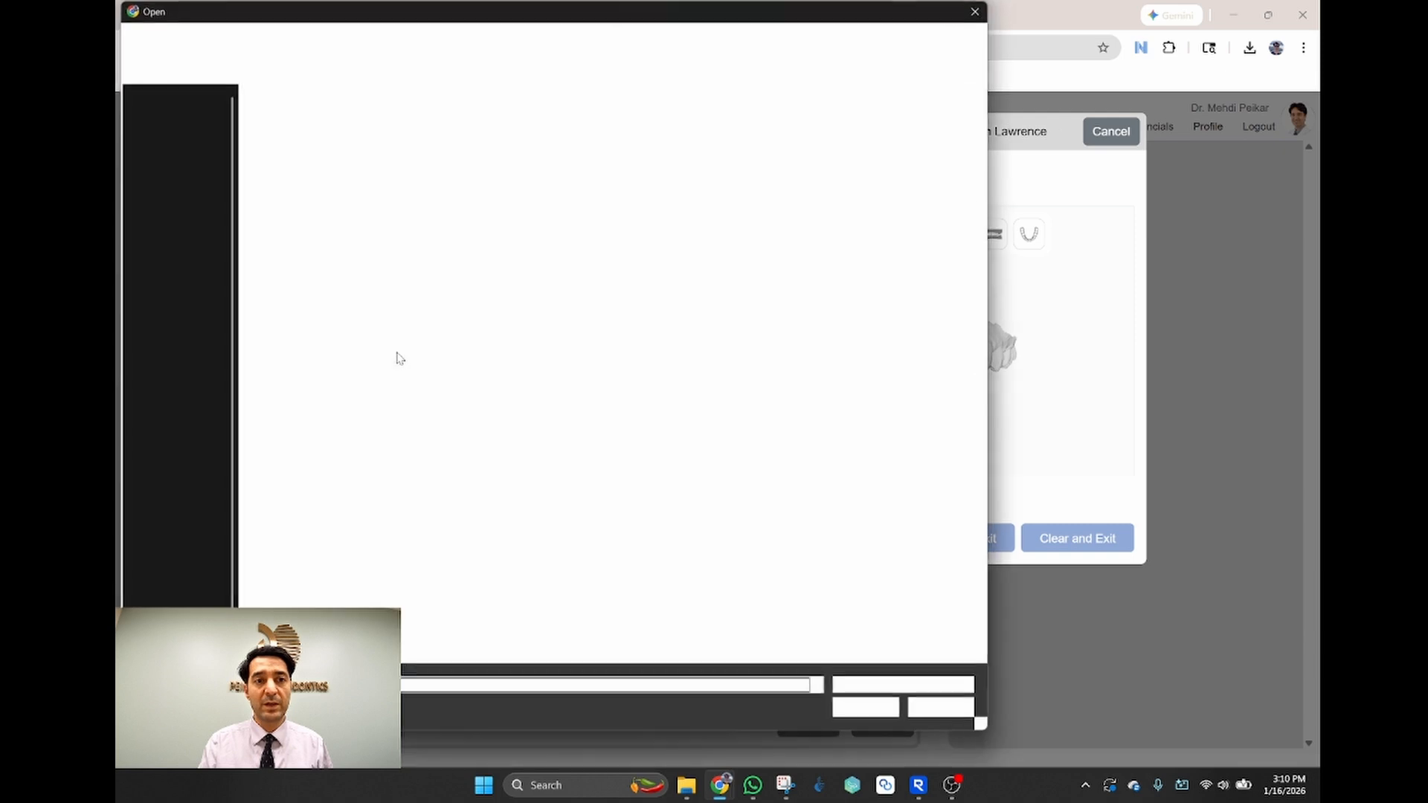
{"action": "left_click", "coordinate": [975, 12]}
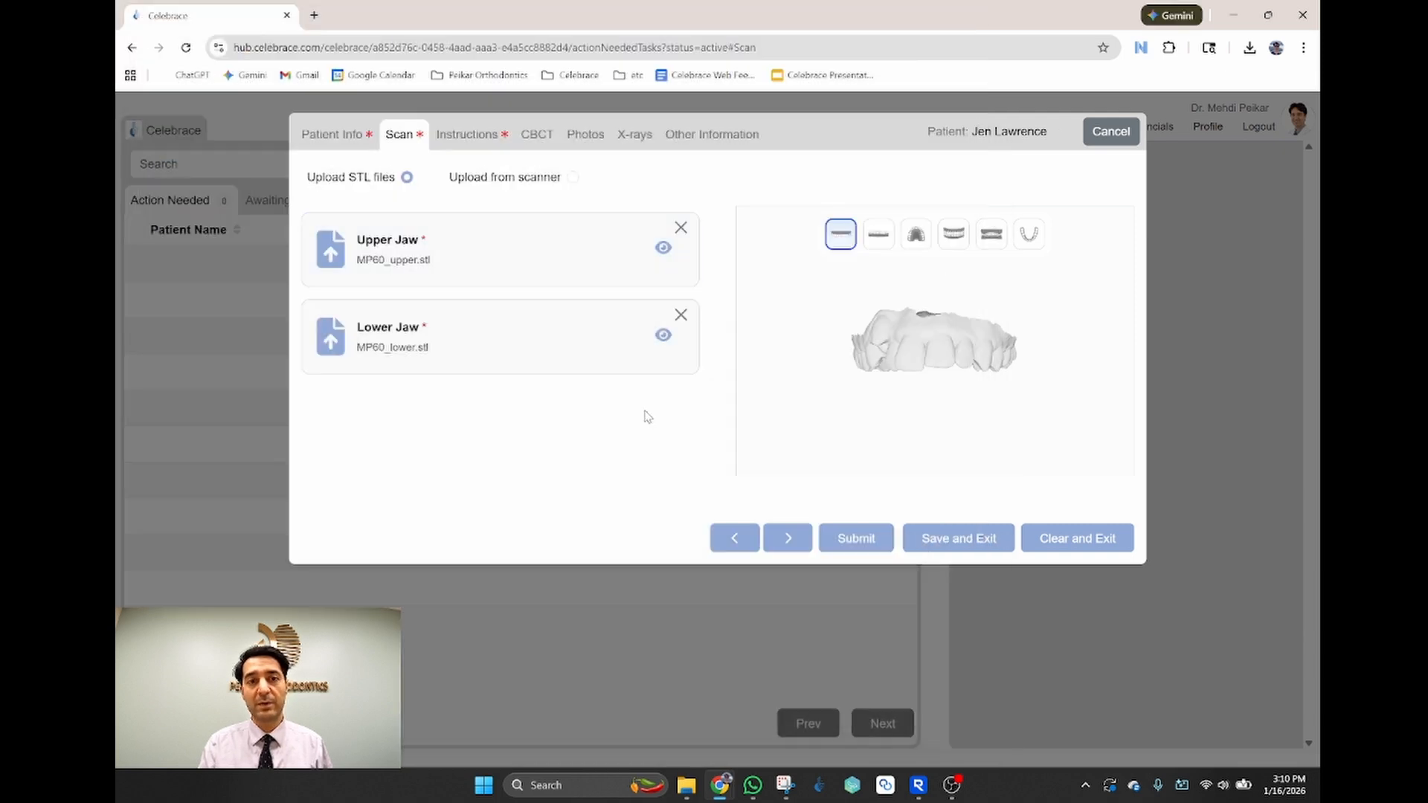
{"action": "left_click", "coordinate": [1029, 235]}
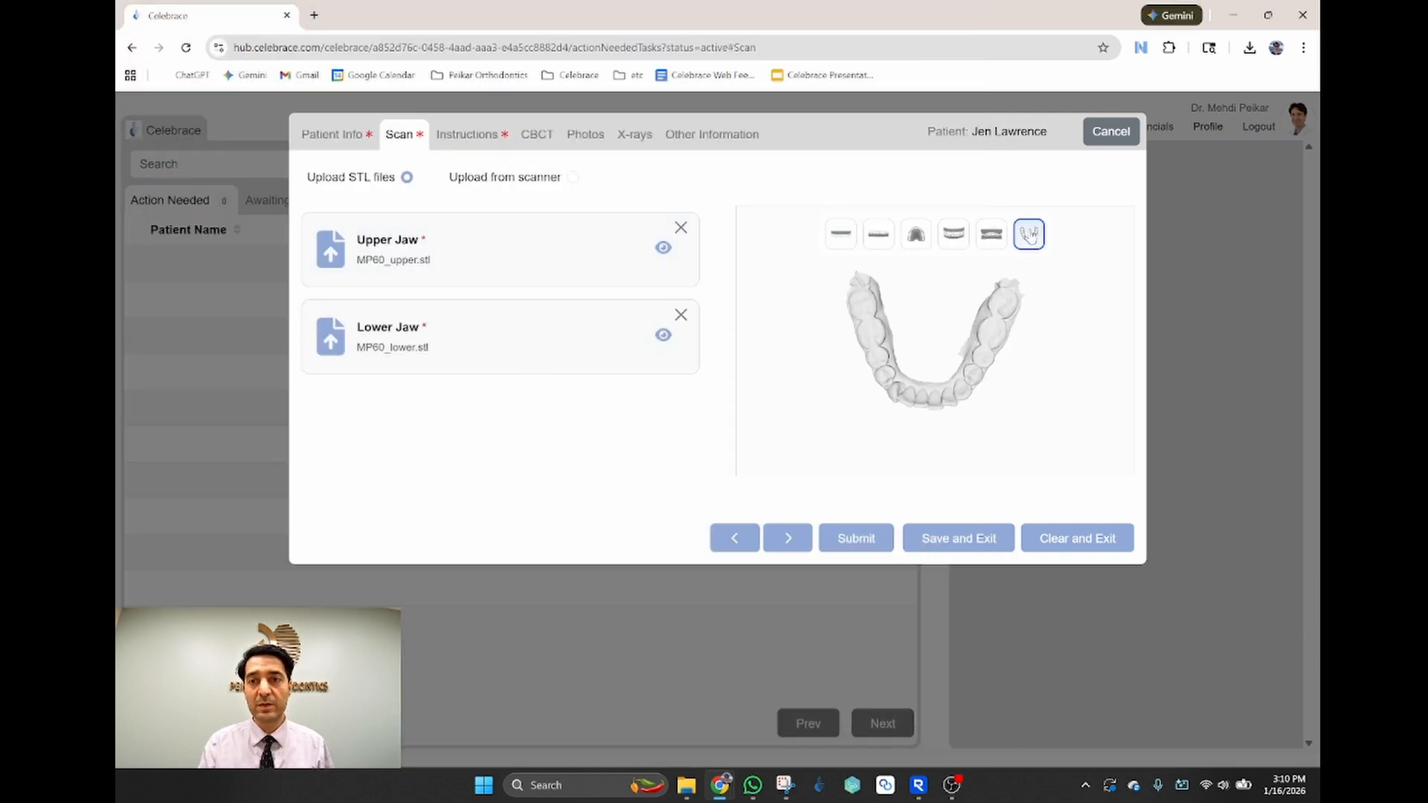
{"action": "left_click", "coordinate": [954, 237]}
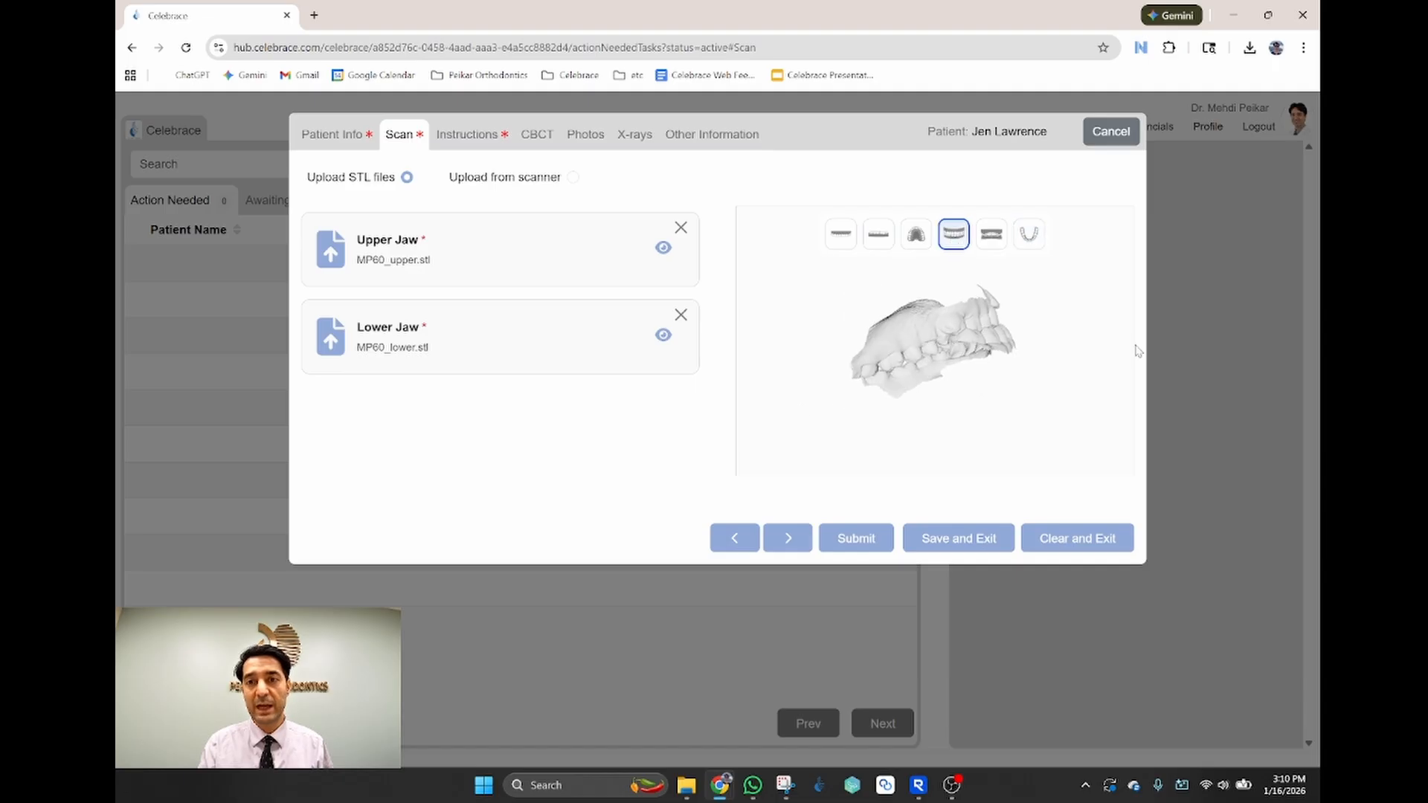
{"action": "left_click", "coordinate": [468, 137]}
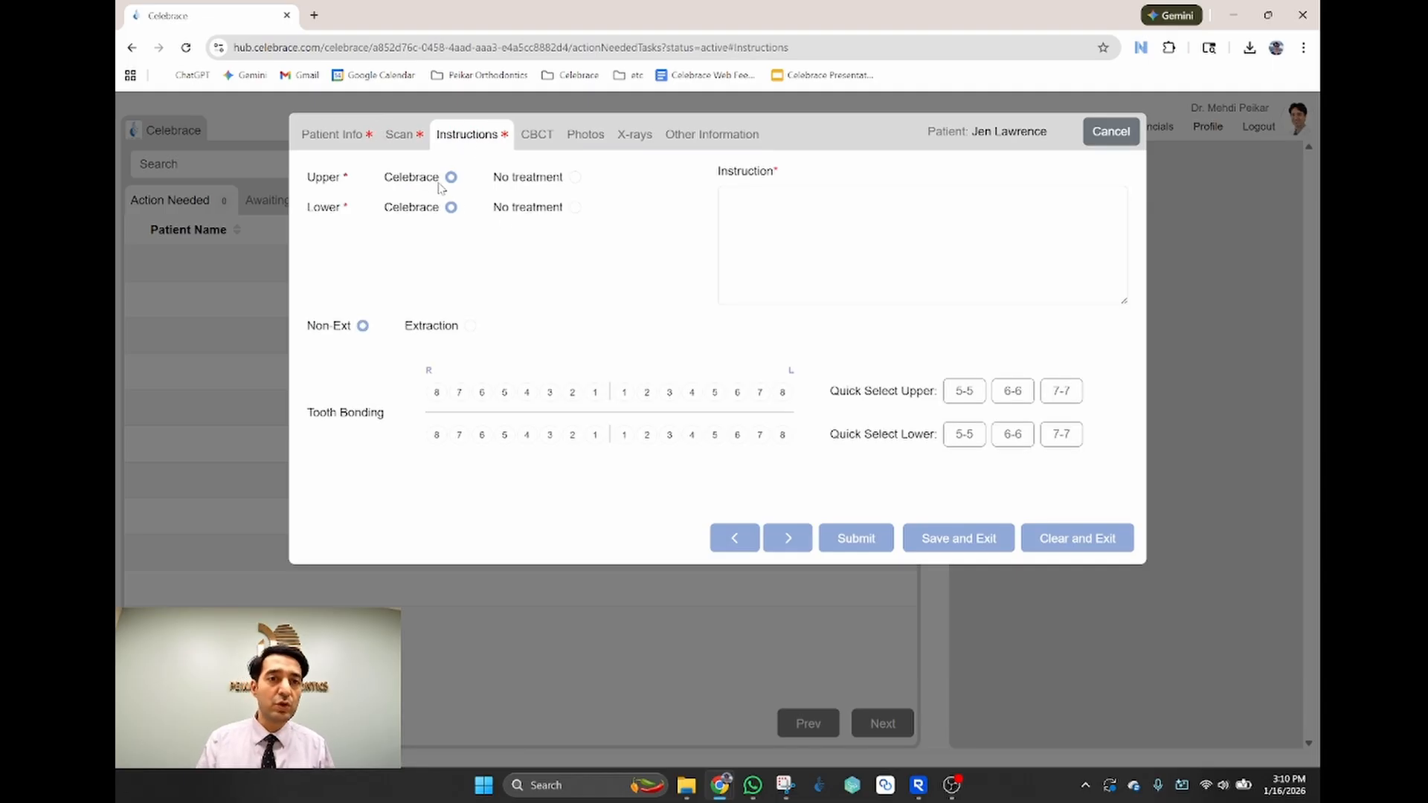
Step: Keep both jaws on Celebrace; instruct MARPE crossbite fix, maxillary expansion, level and align, Cl I canines
{"action": "left_click", "coordinate": [573, 209]}
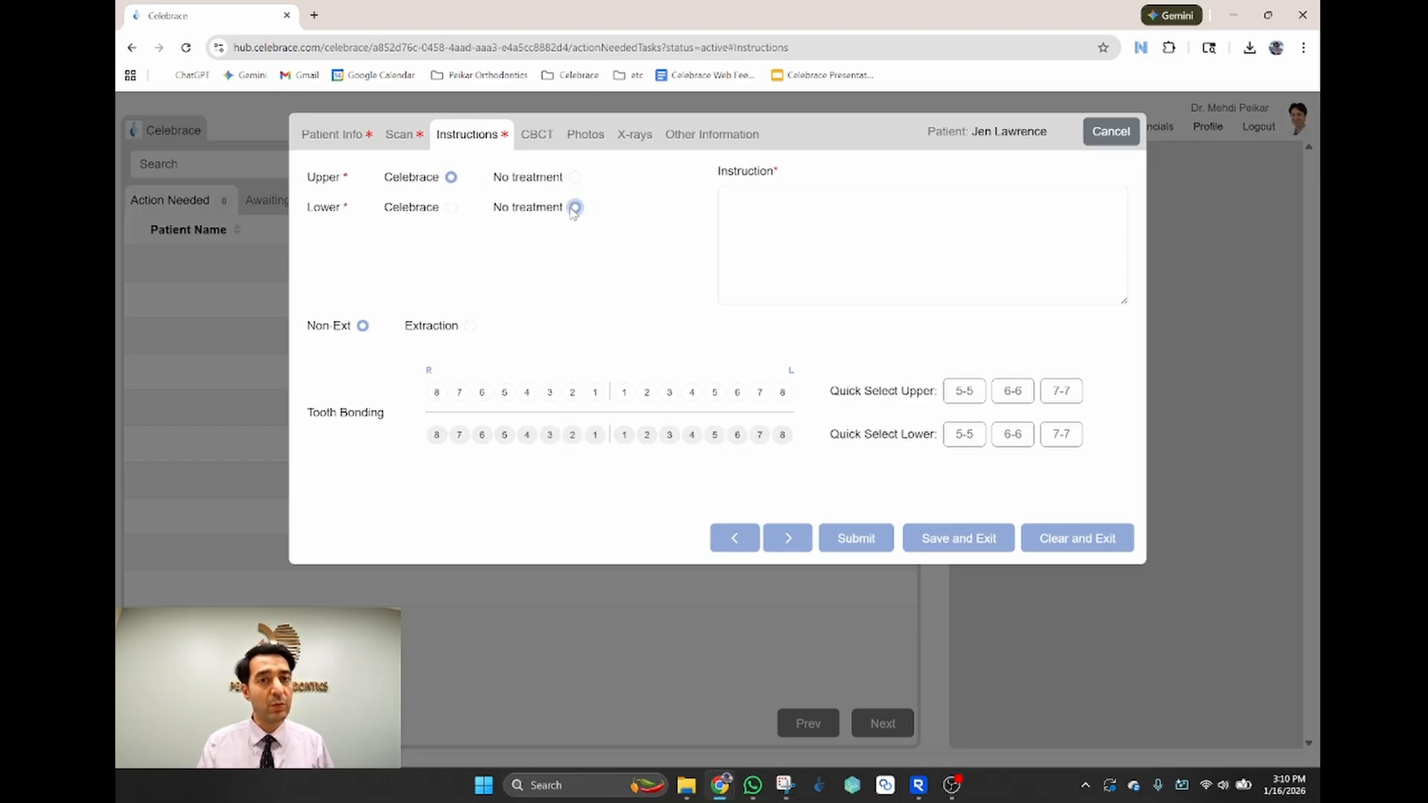
{"action": "left_click", "coordinate": [452, 210]}
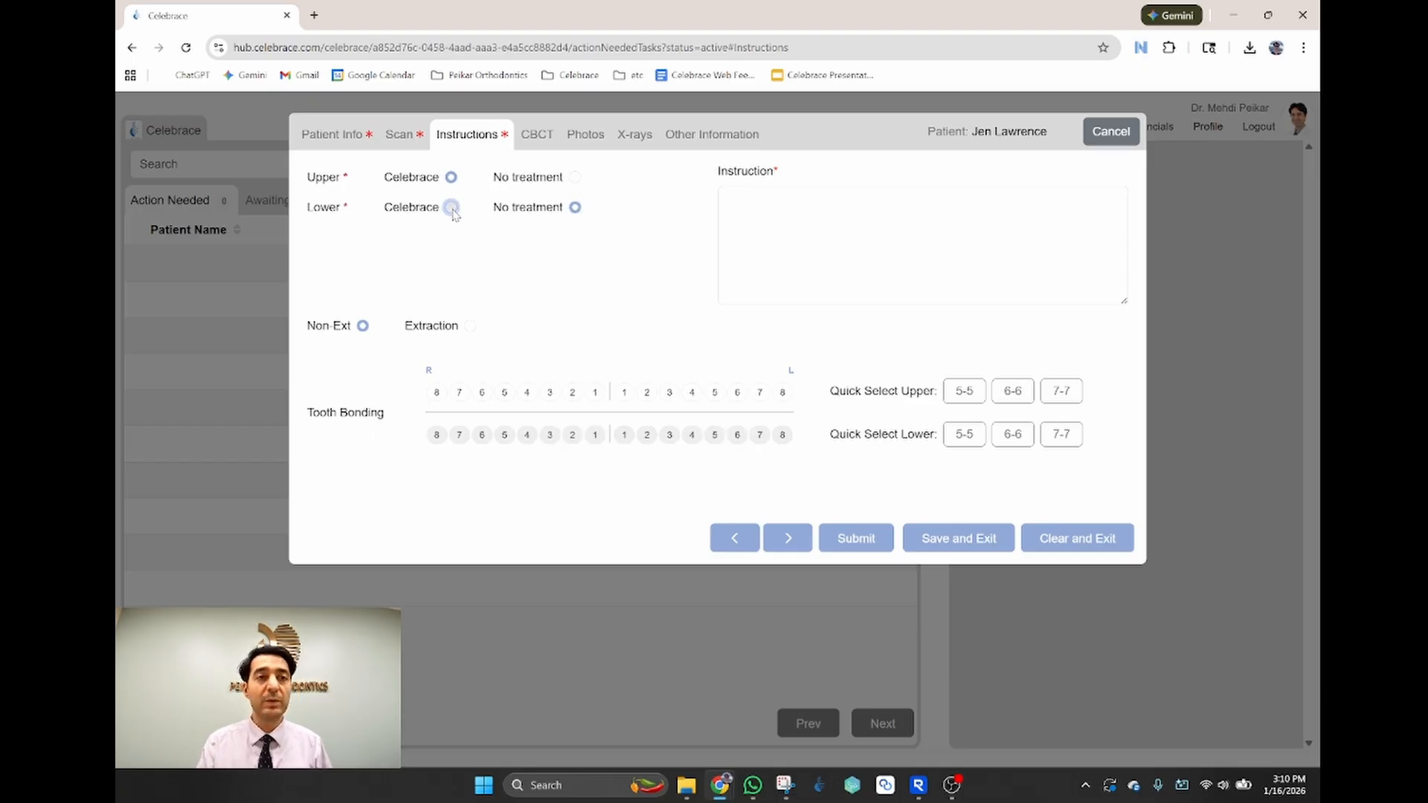
{"action": "left_click", "coordinate": [793, 217]}
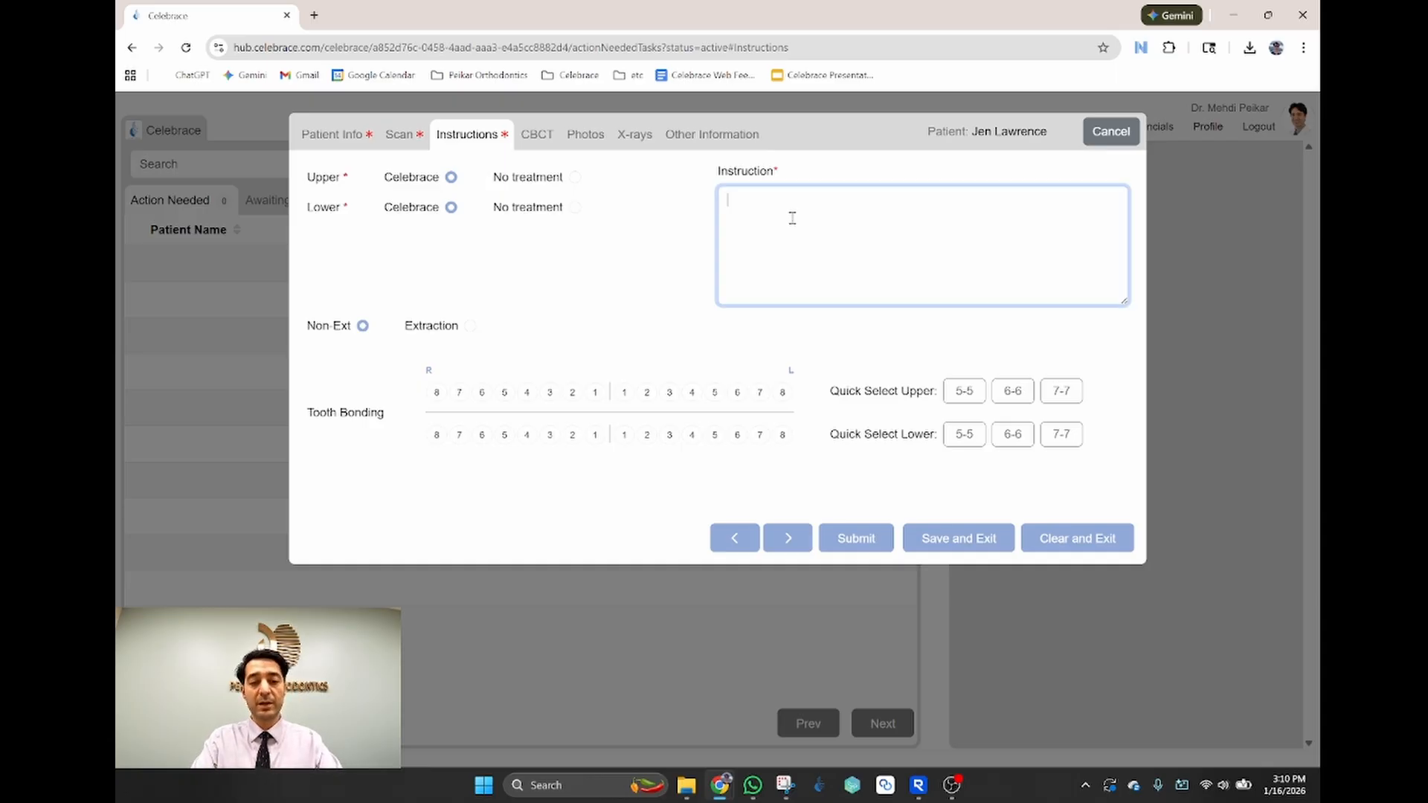
{"action": "type", "text": "We will"}
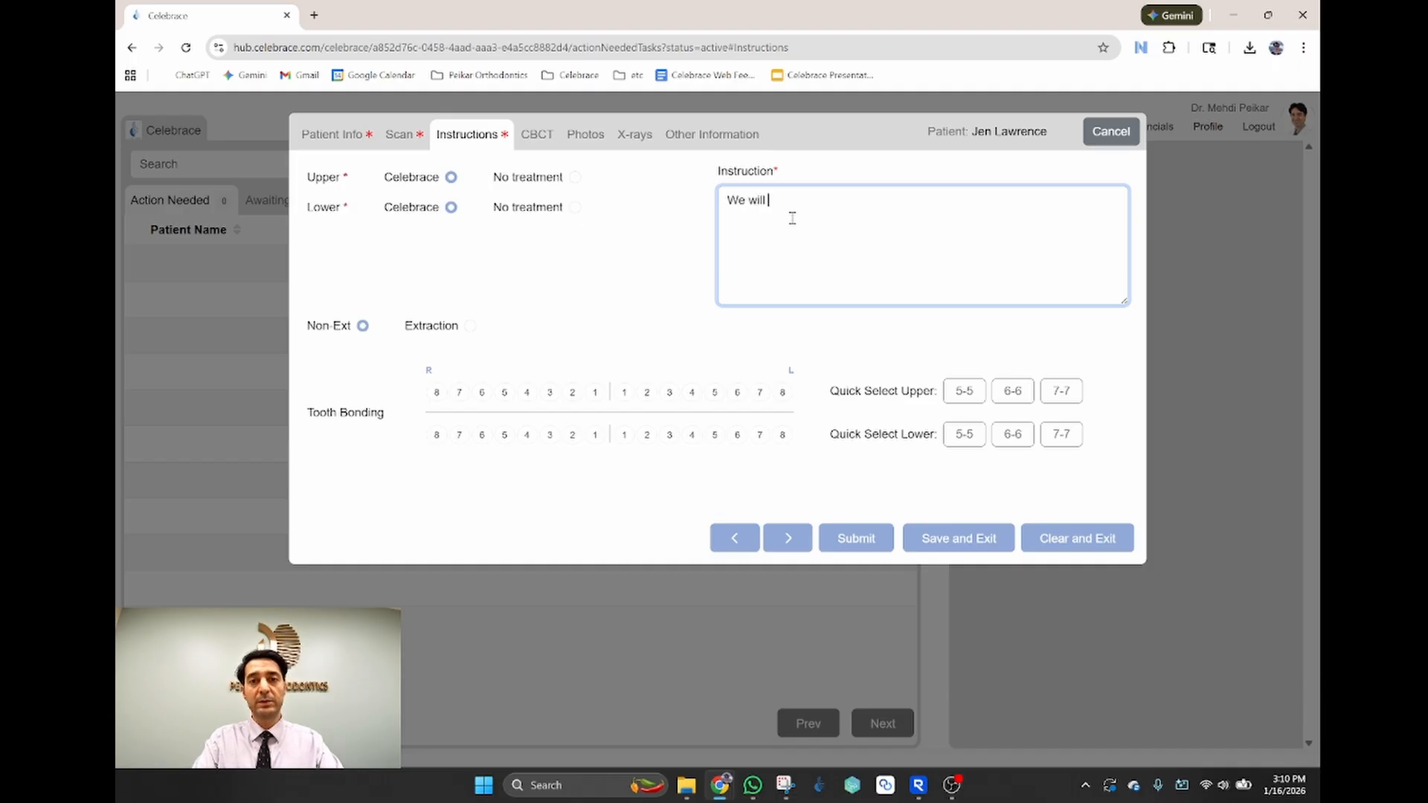
{"action": "type", "text": " fix the posteriro "}
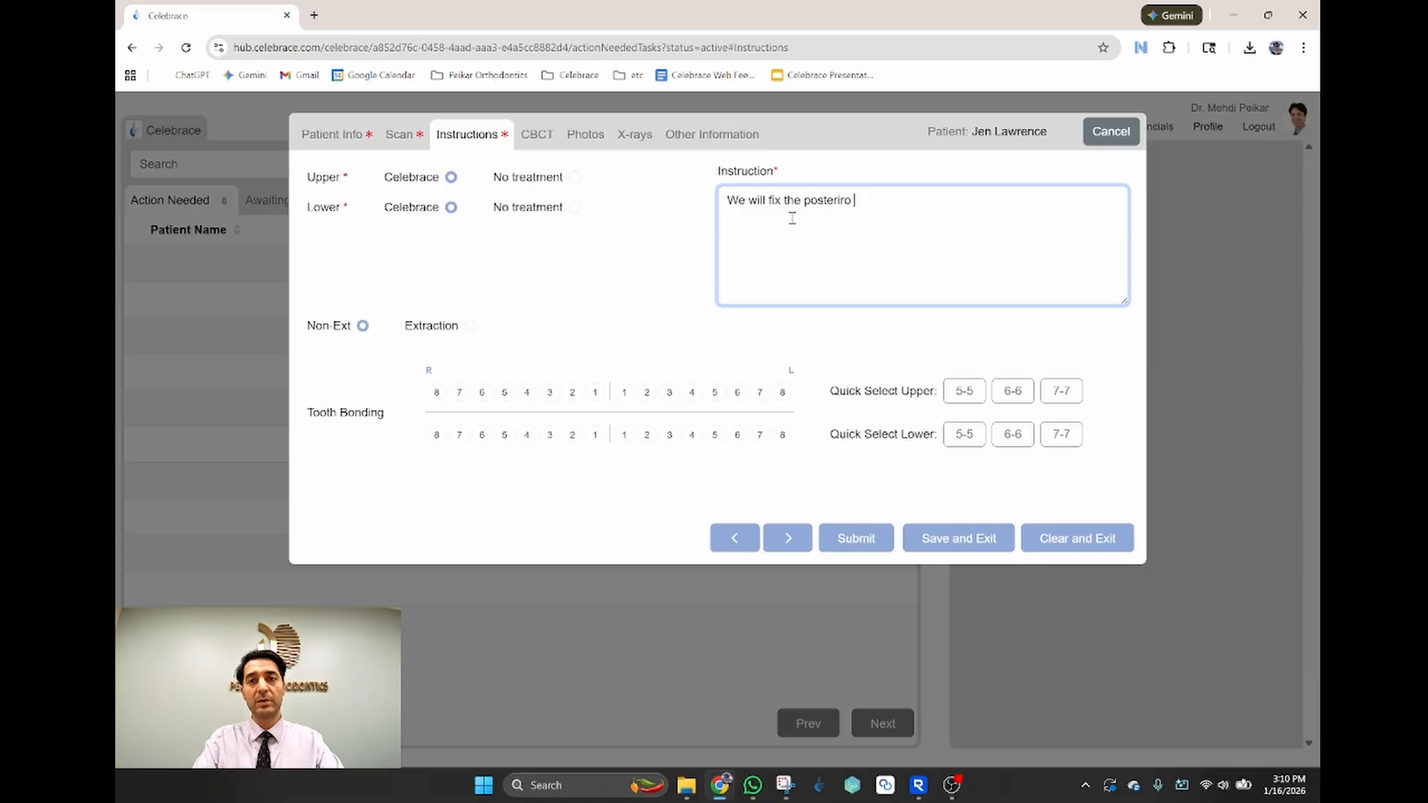
{"action": "key", "text": "BackSpace"}
{"action": "key", "text": "BackSpace"}
{"action": "key", "text": "BackSpace"}
{"action": "type", "text": "or cros"}
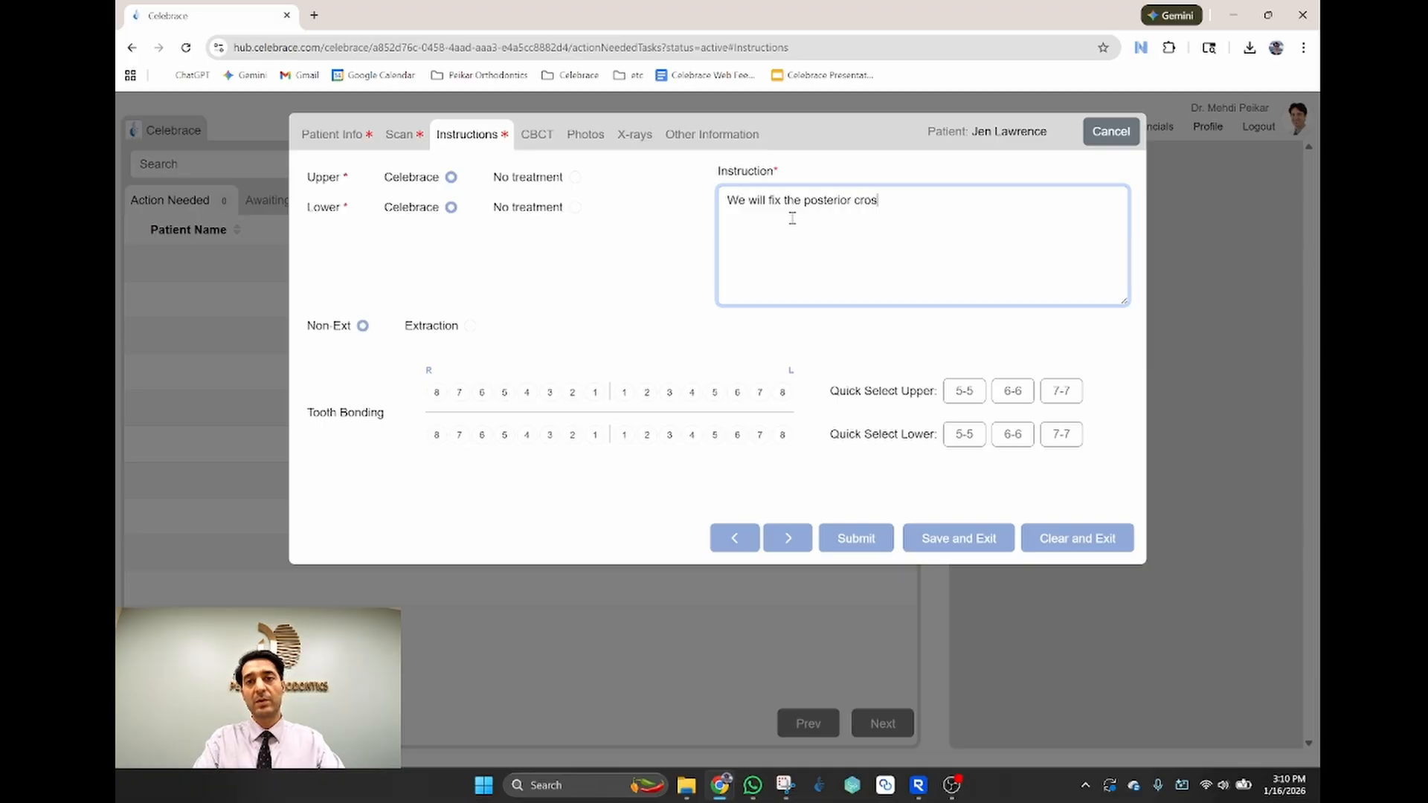
{"action": "type", "text": "sbite with MARPE"}
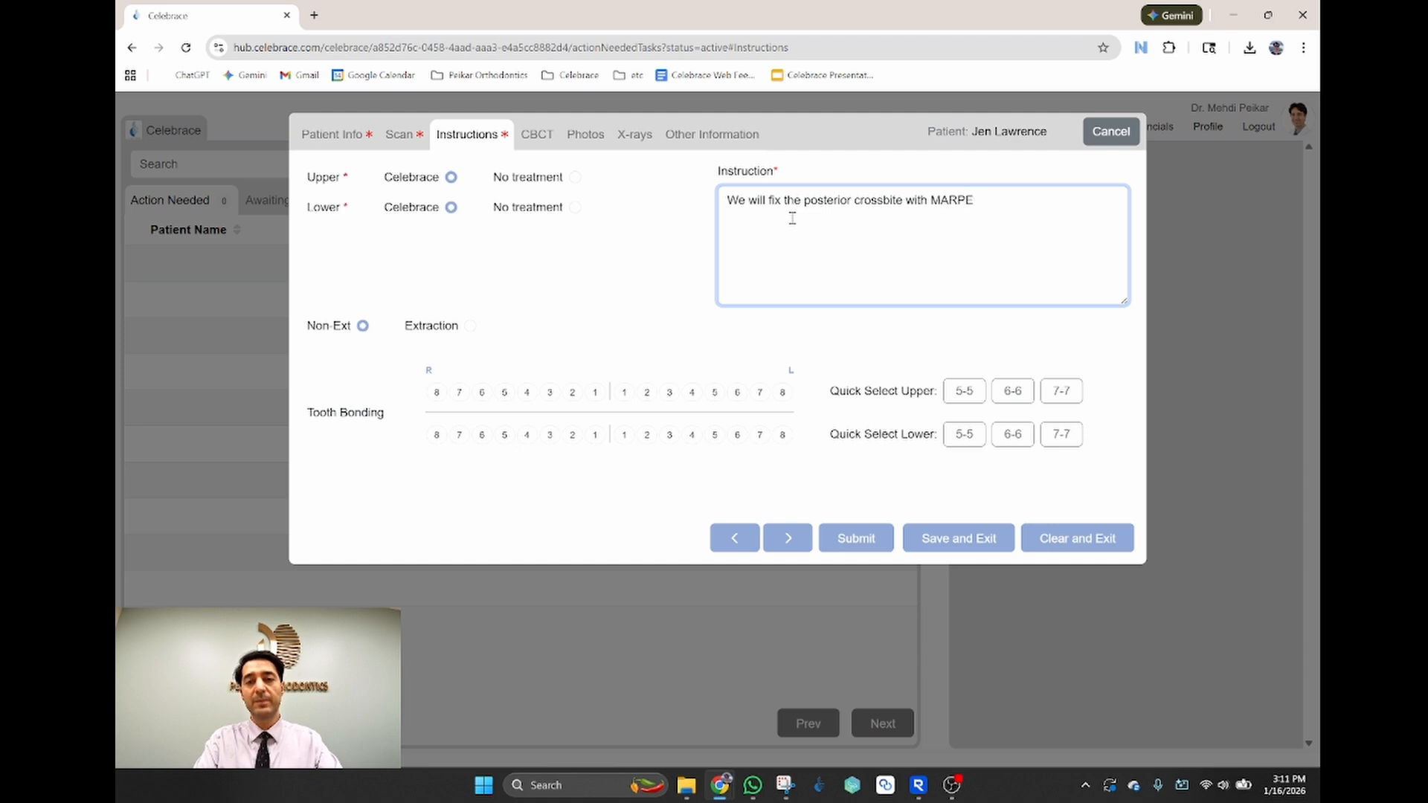
{"action": "type", "text": ". Please"}
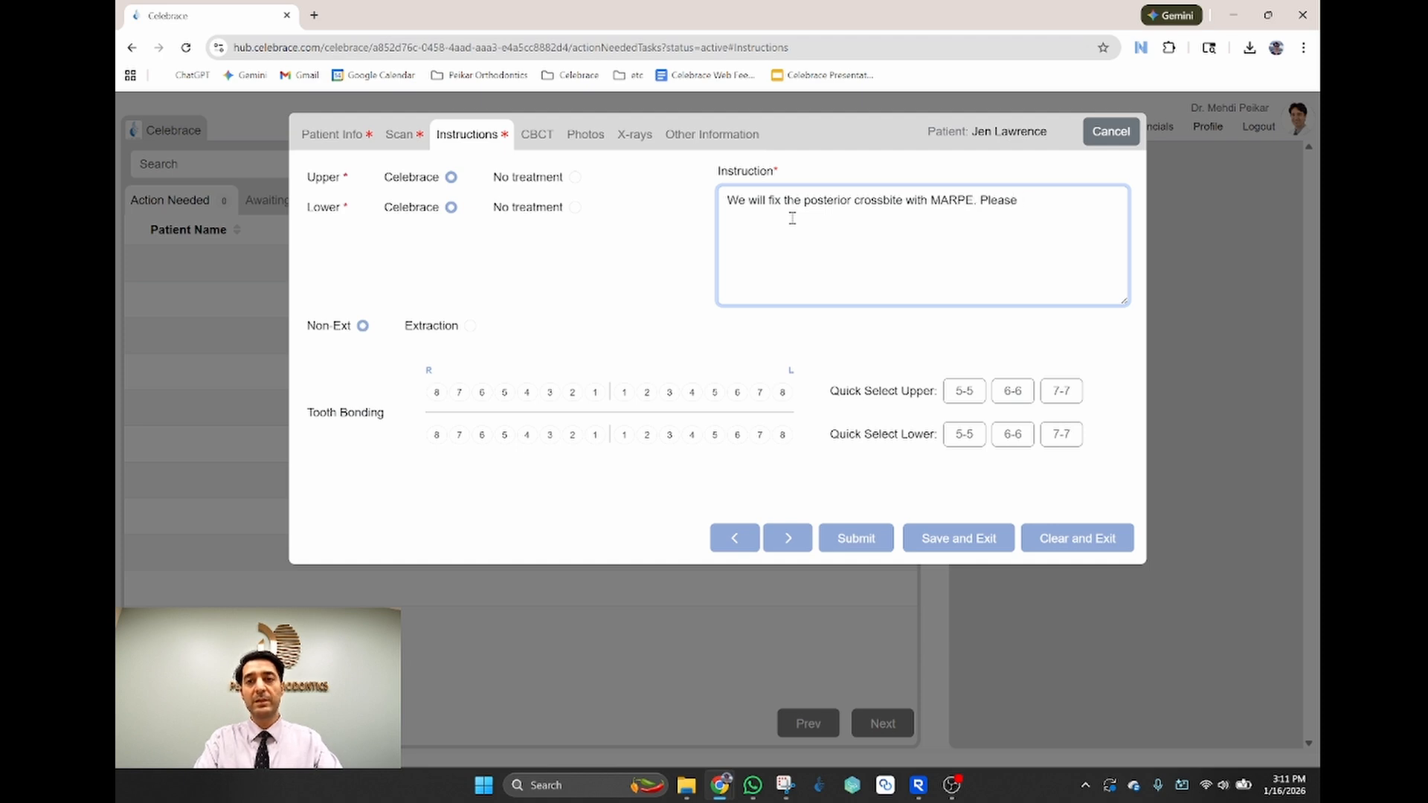
{"action": "type", "text": " simulate "}
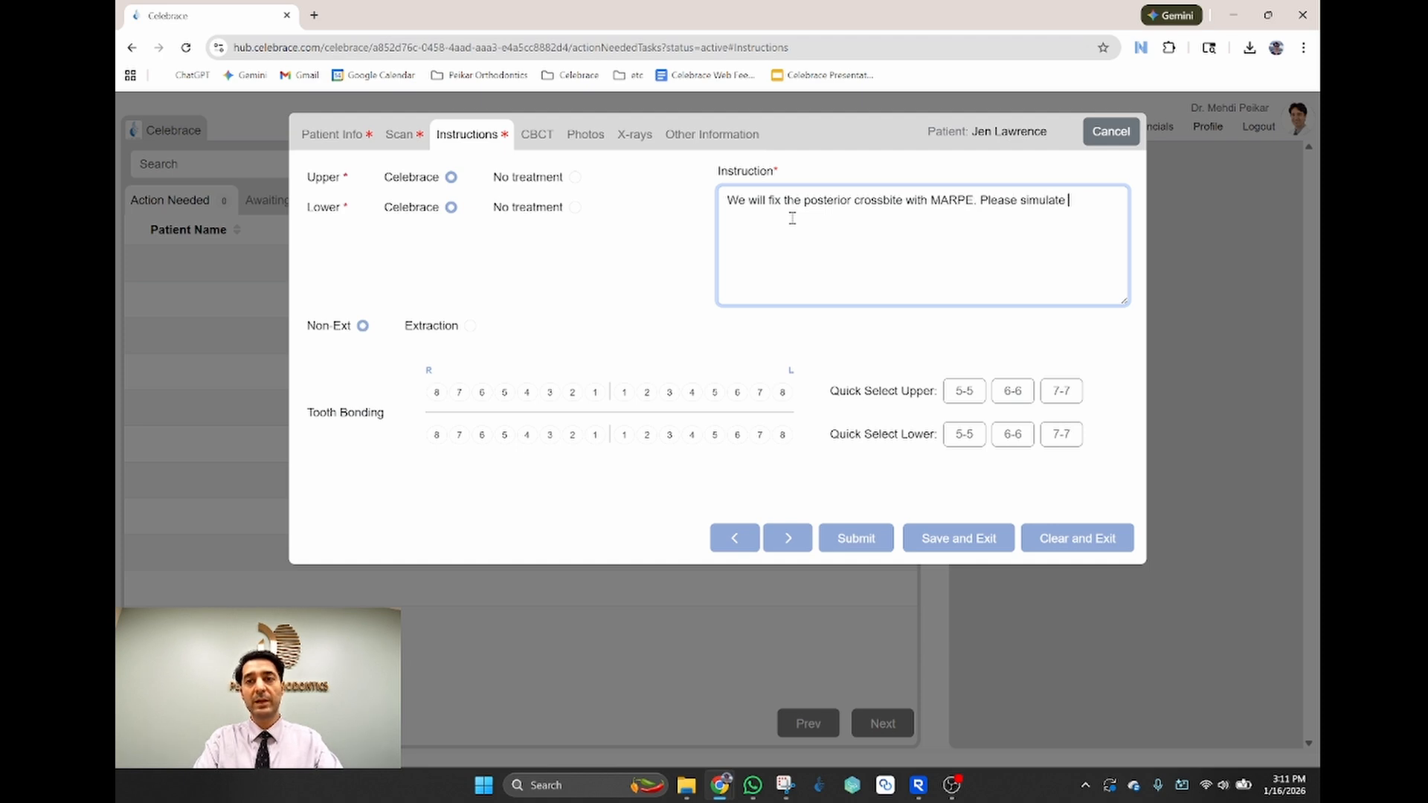
{"action": "type", "text": "the "}
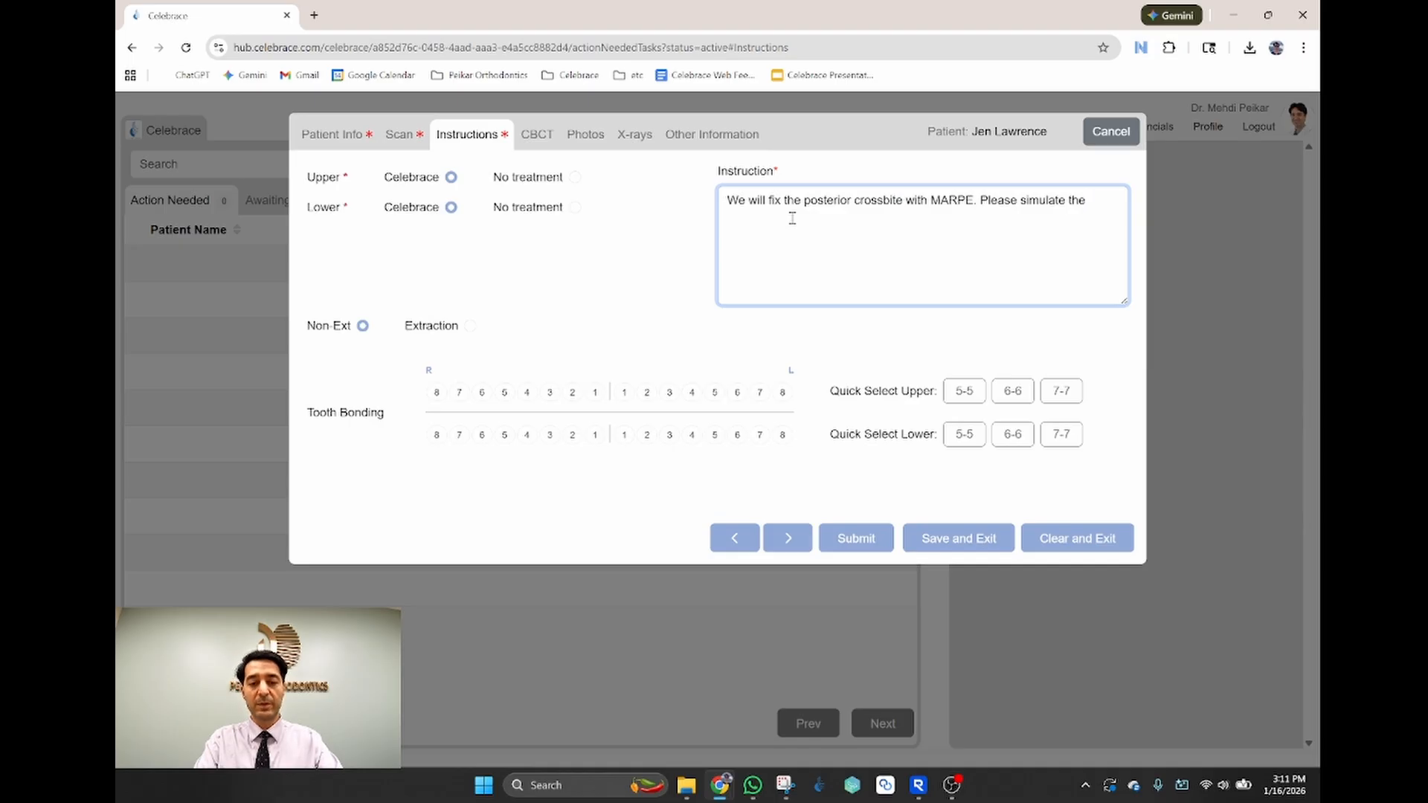
{"action": "type", "text": "Maxillary"}
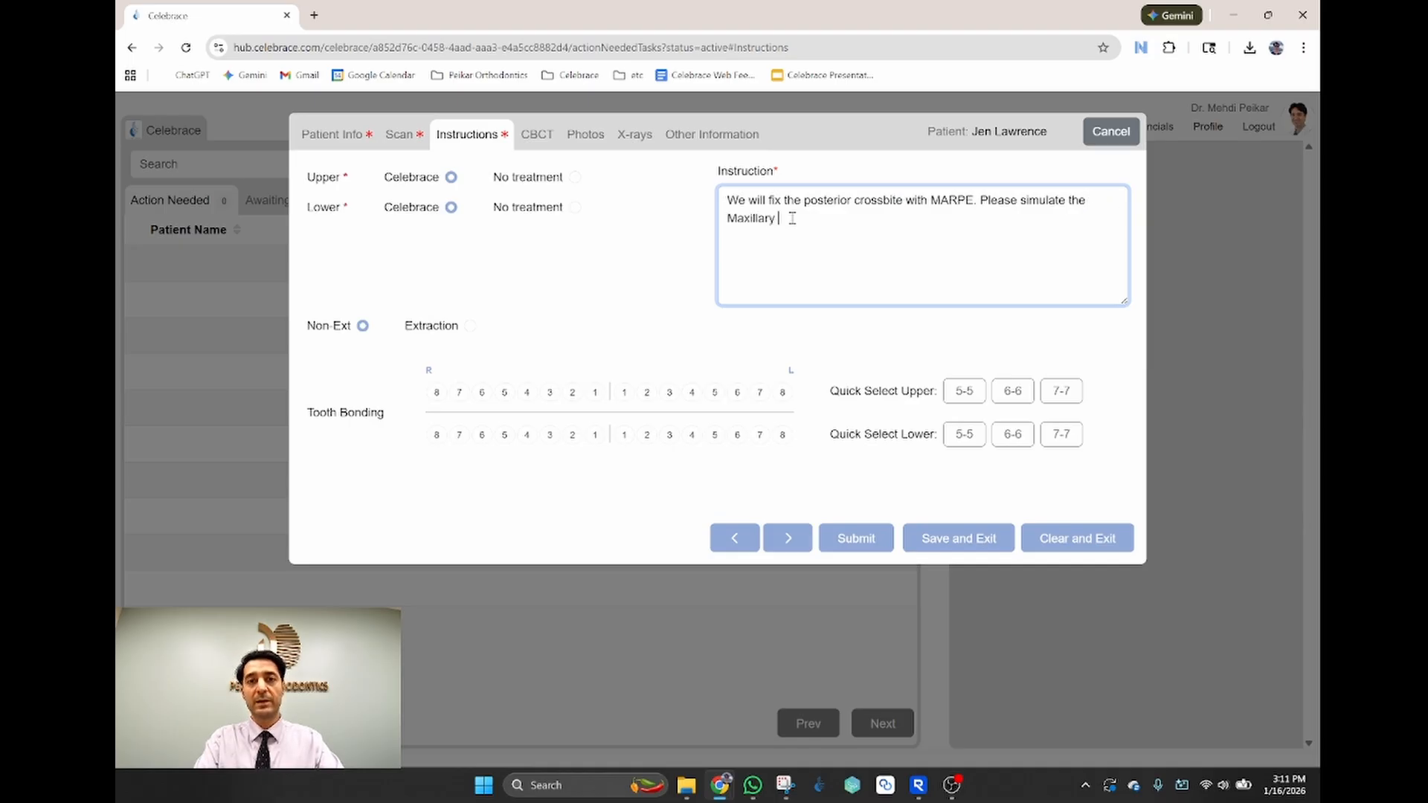
{"action": "type", "text": " expan"}
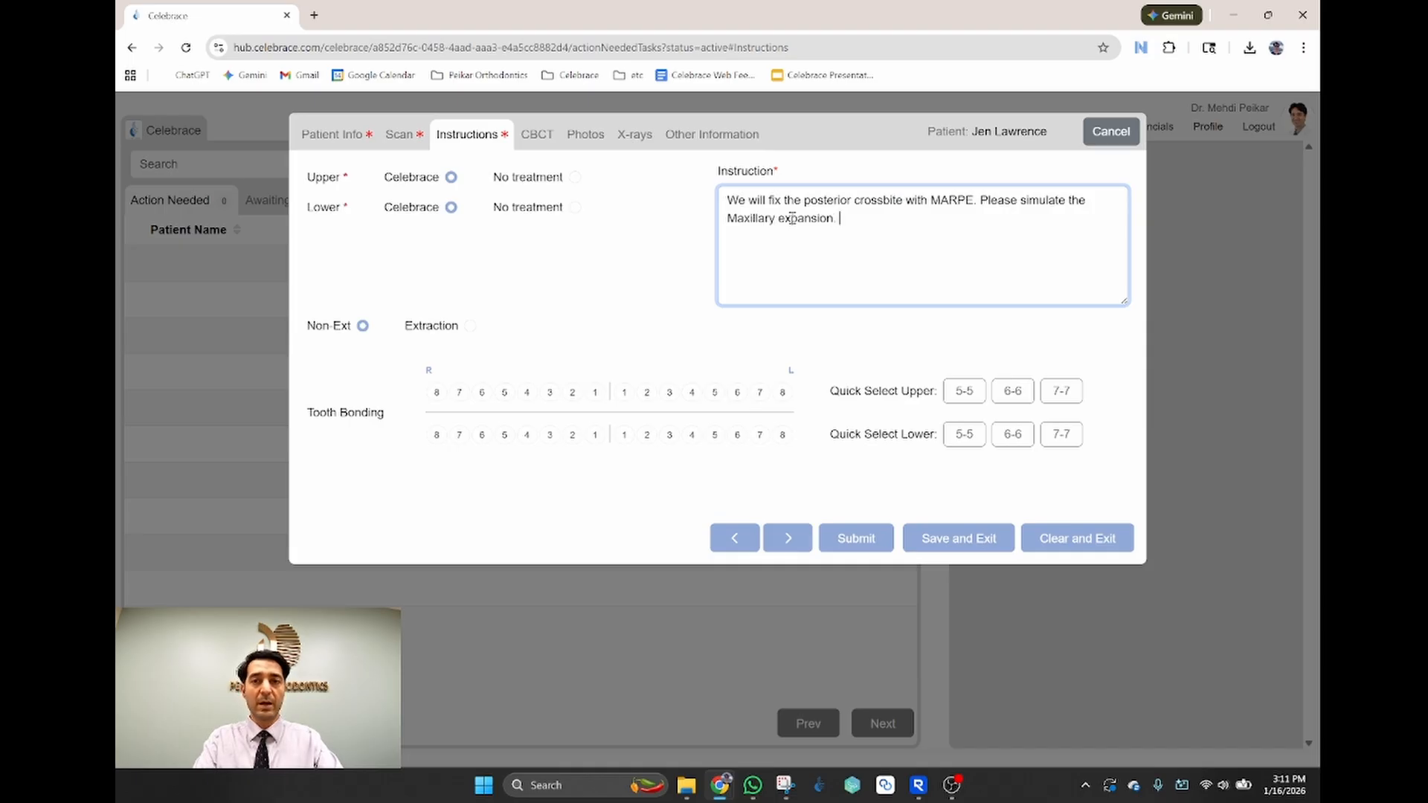
{"action": "type", "text": "siona nd"}
{"action": "key", "text": "BackSpace"}
{"action": "type", "text": "an"}
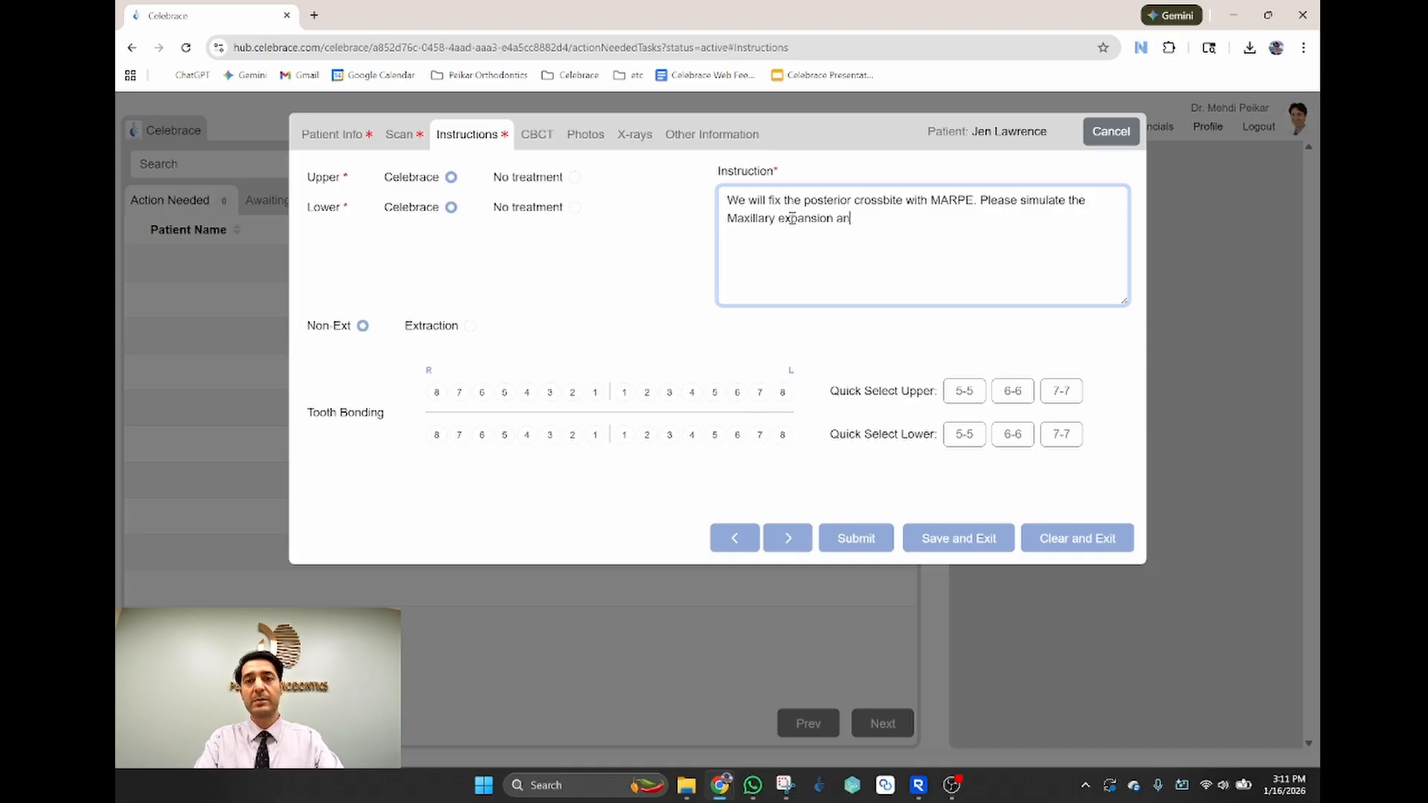
{"action": "type", "text": "d level and a"}
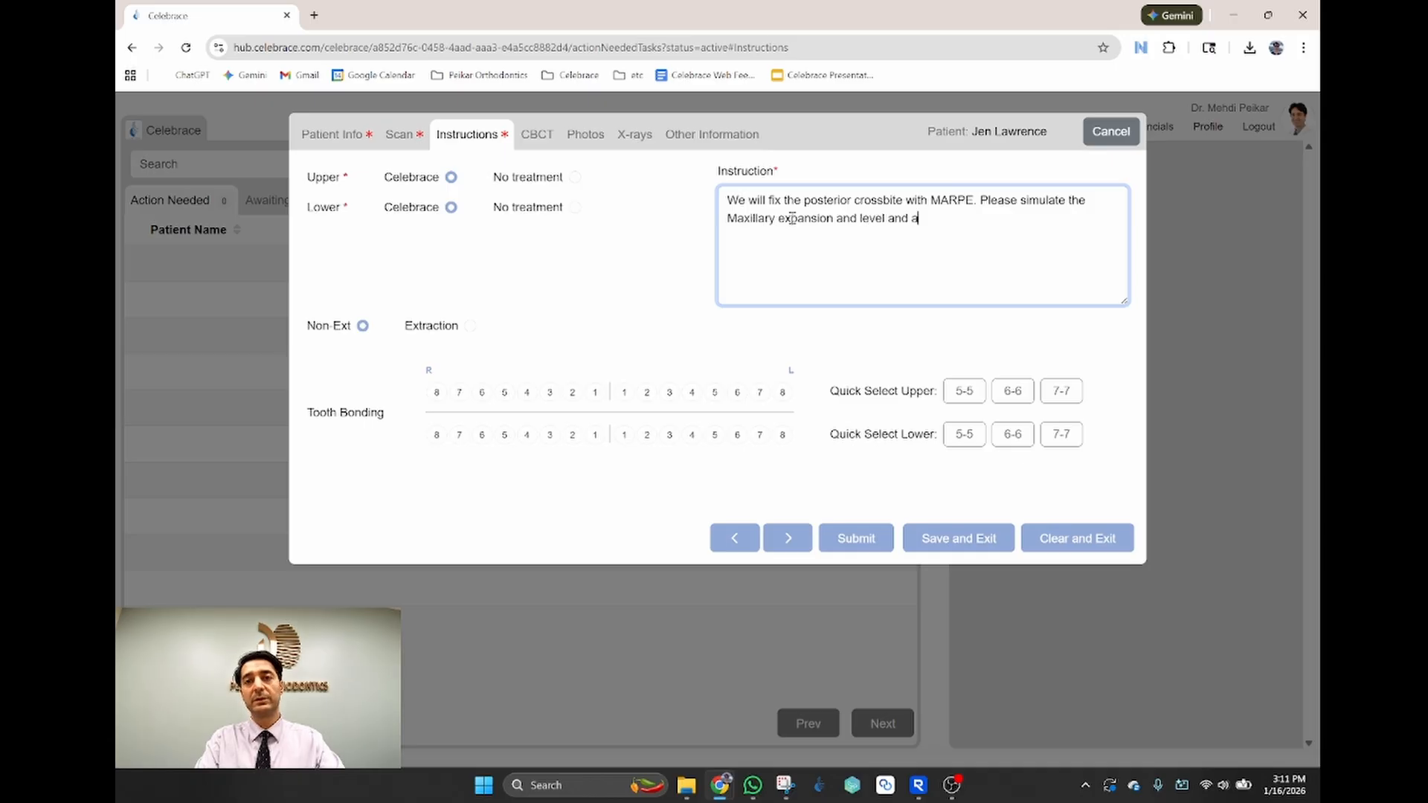
{"action": "type", "text": "lign"}
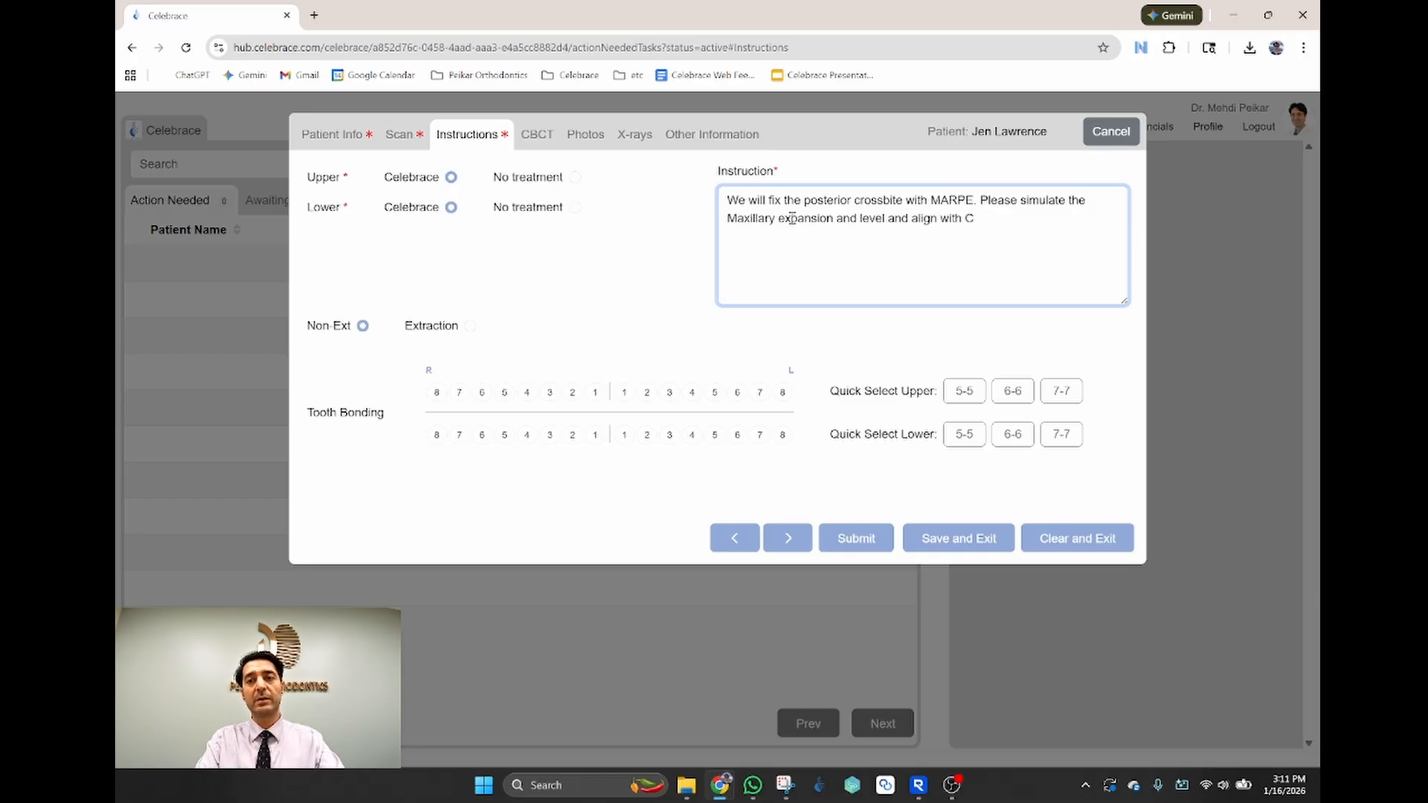
{"action": "type", "text": "with Cl I "}
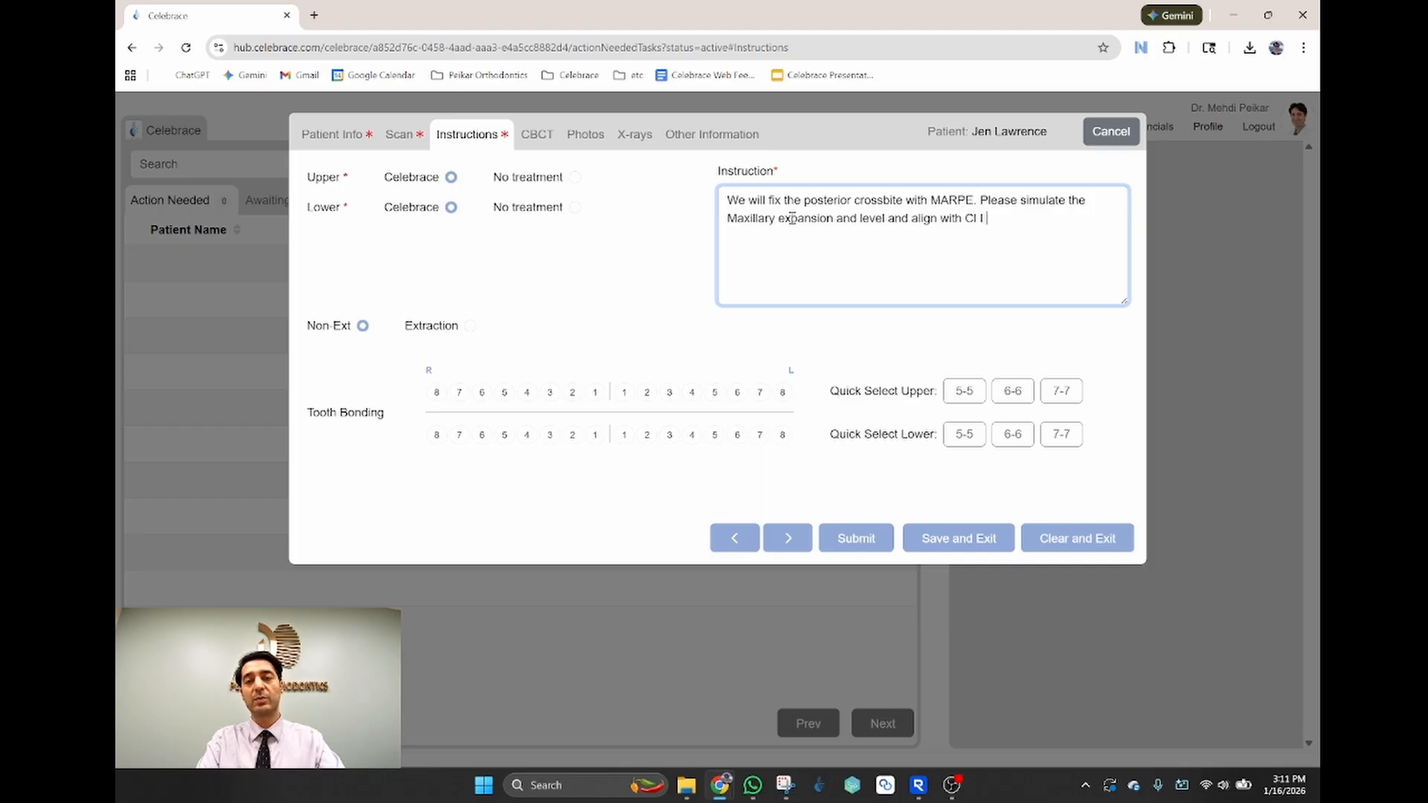
{"action": "type", "text": "canine"}
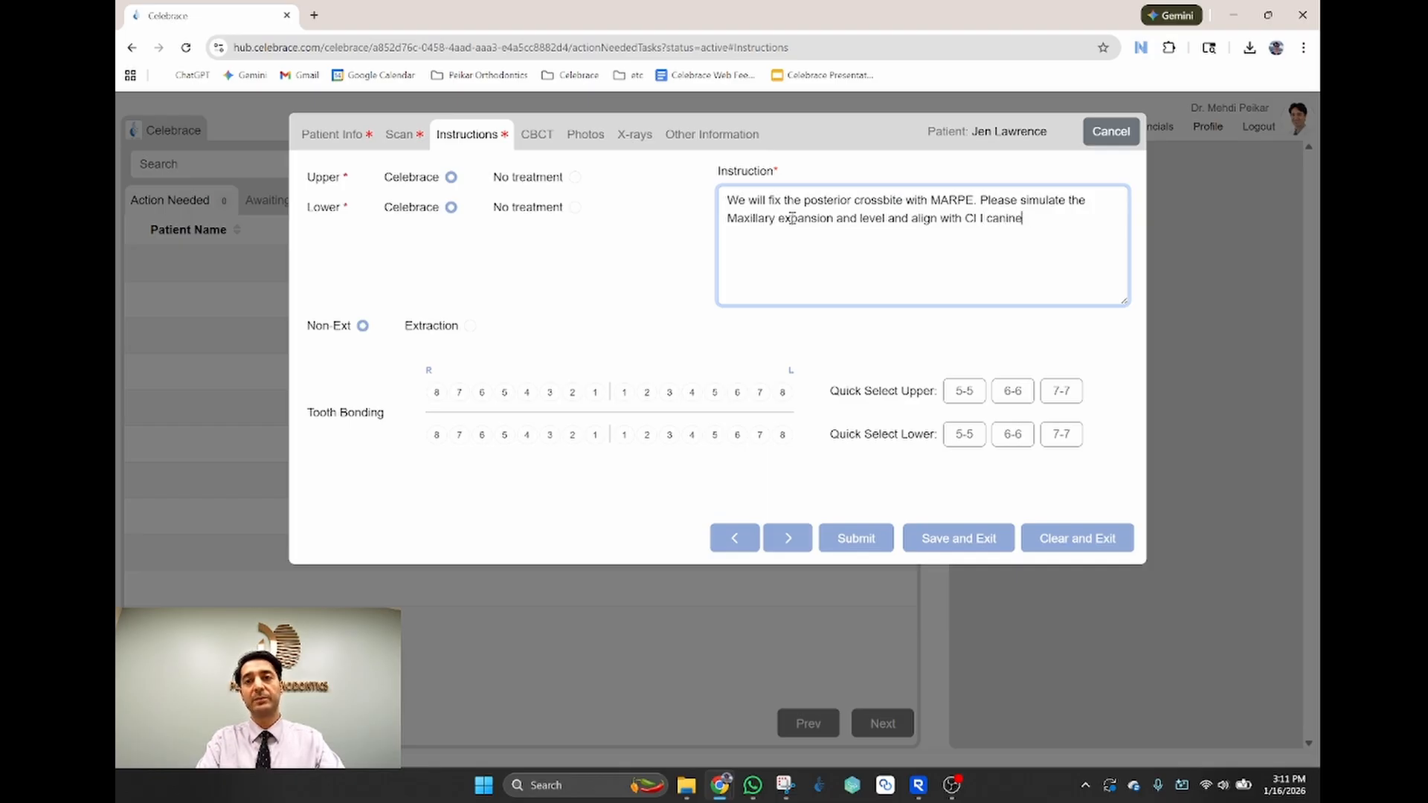
{"action": "type", "text": "s."}
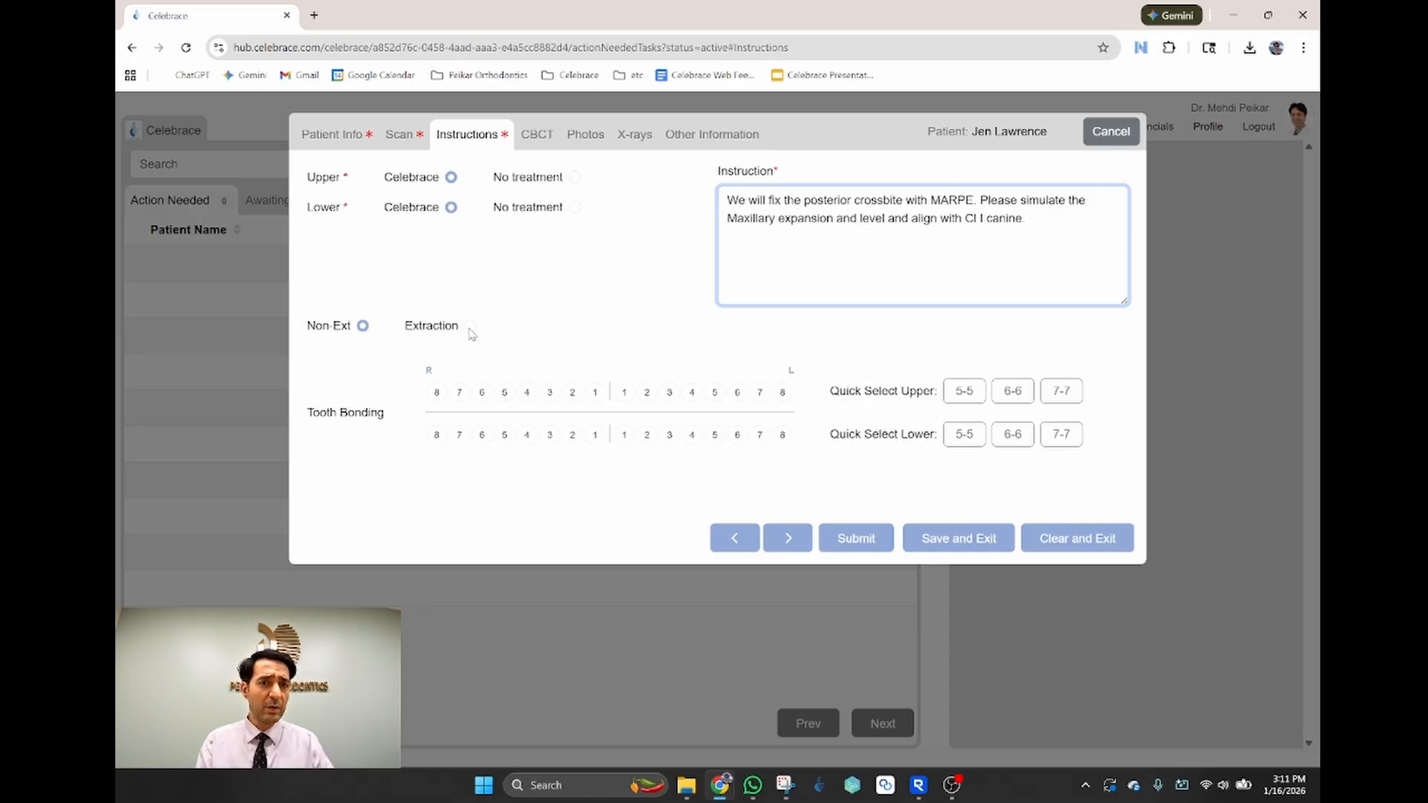
Step: Try extracting both upper 4s, then revert the case to Non-Ext
{"action": "left_click", "coordinate": [470, 327]}
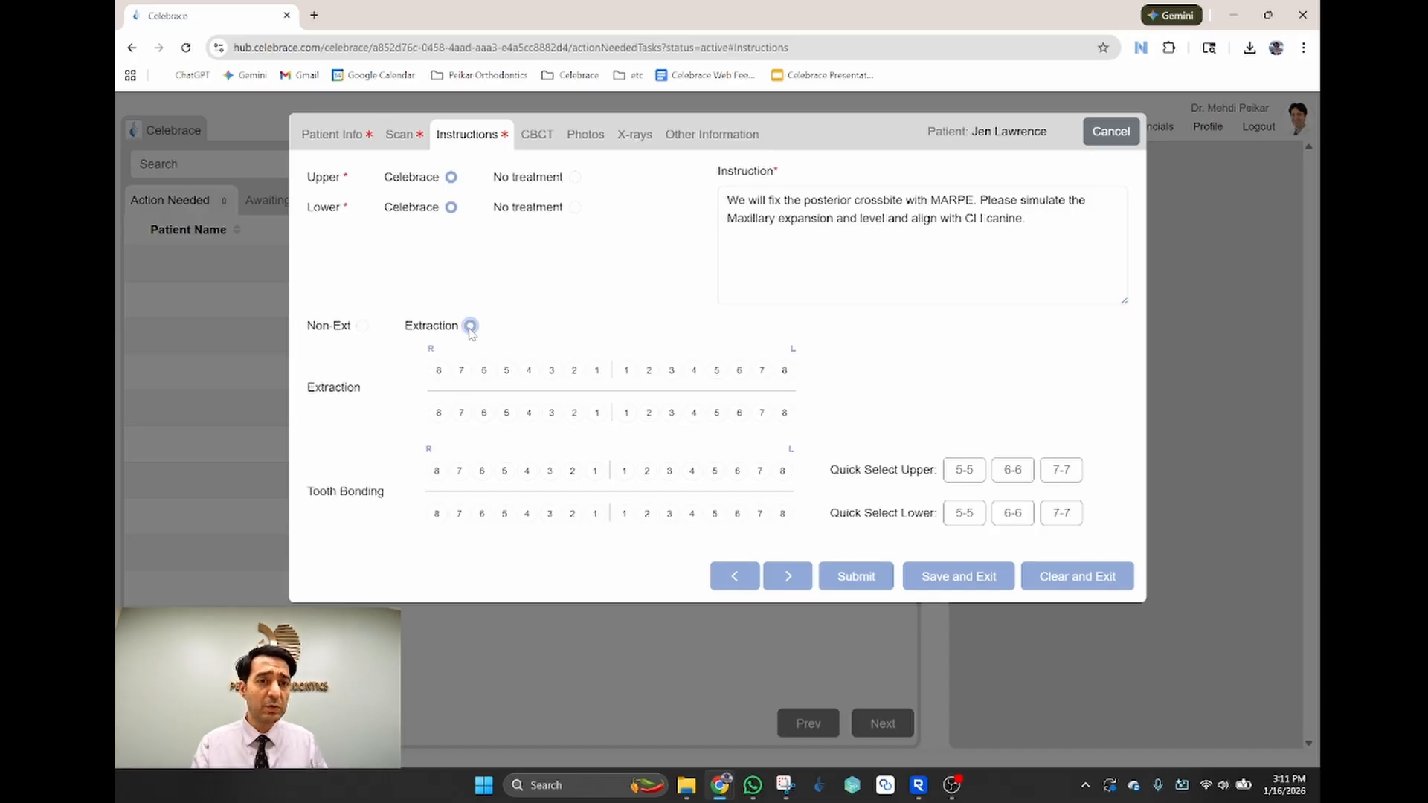
{"action": "left_click", "coordinate": [529, 370]}
{"action": "left_click", "coordinate": [695, 370]}
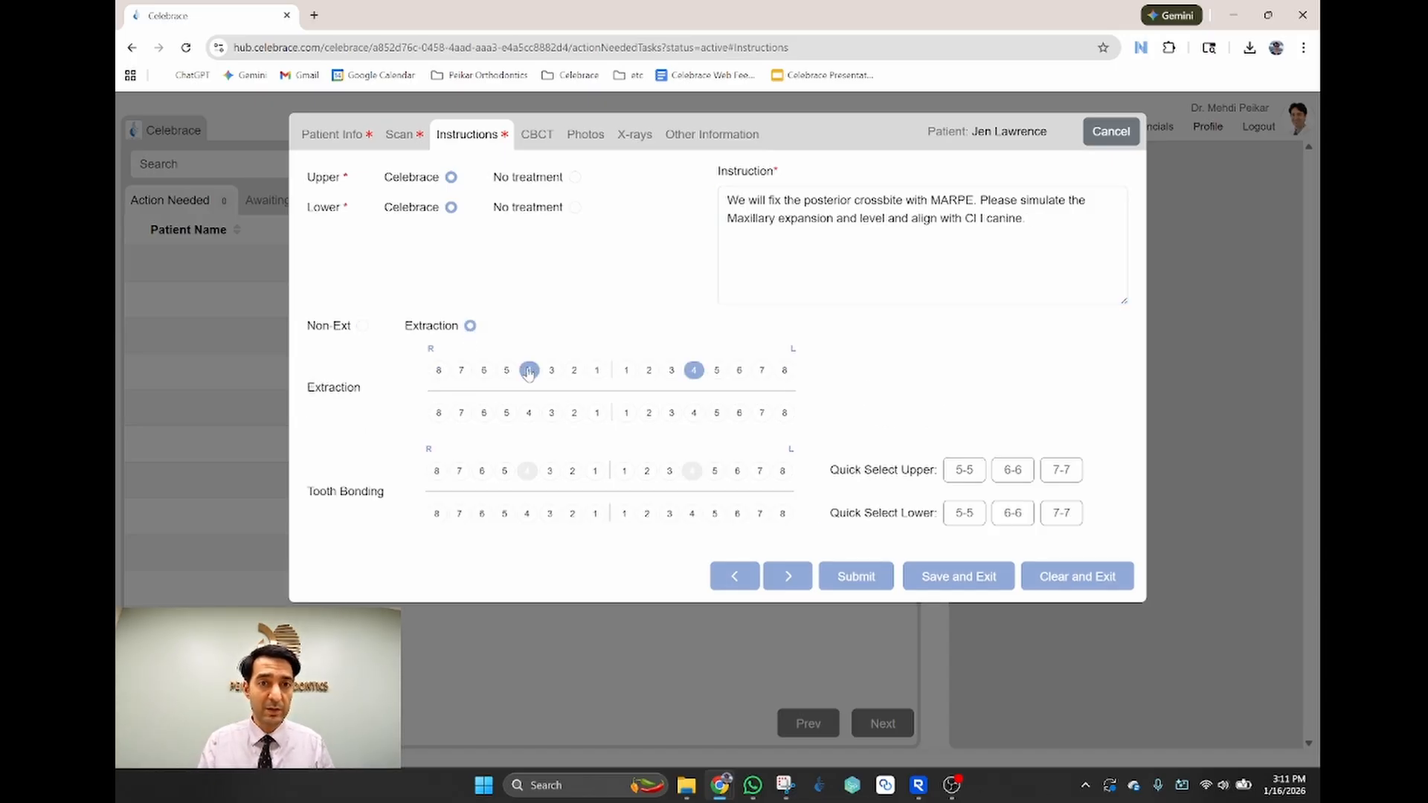
{"action": "left_click", "coordinate": [529, 370]}
{"action": "left_click", "coordinate": [694, 370]}
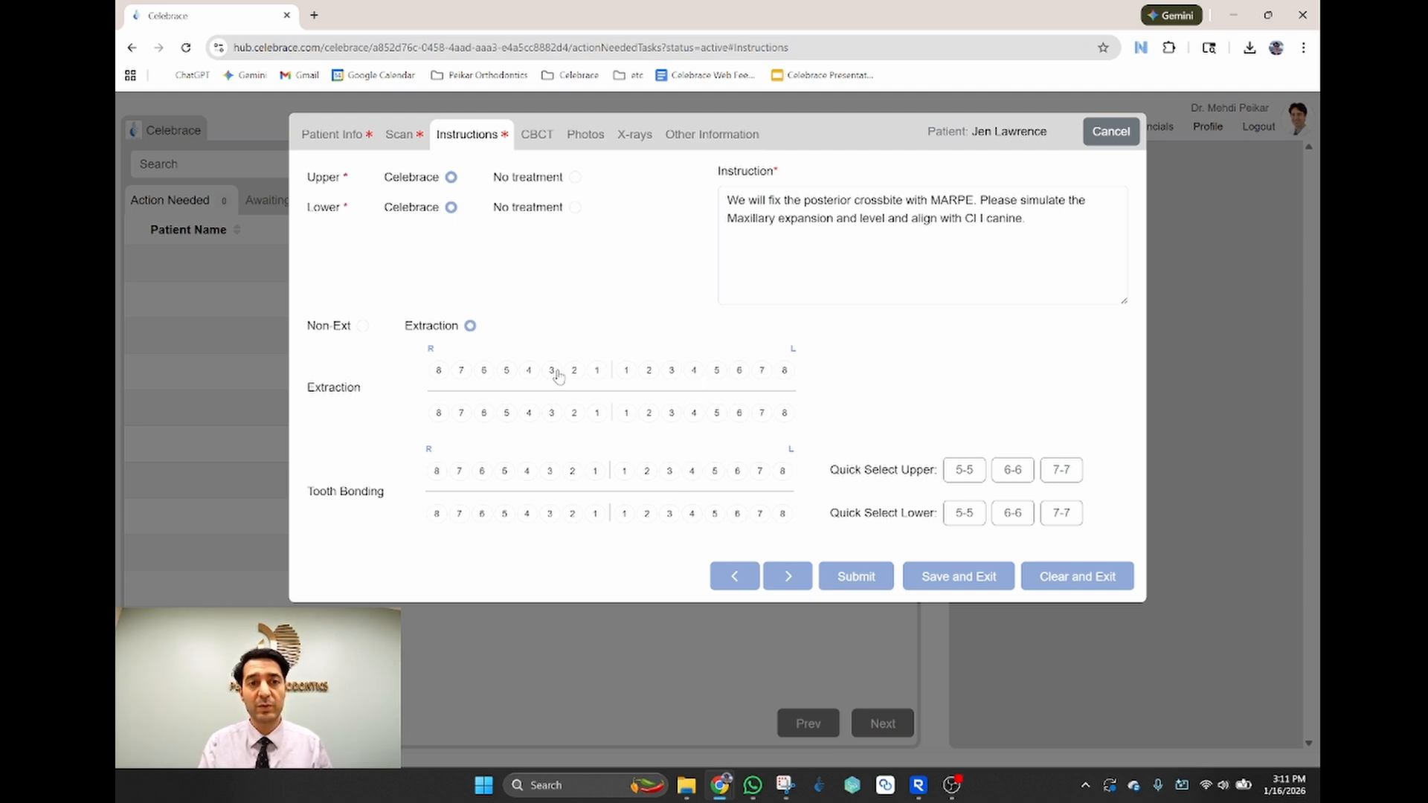
{"action": "left_click", "coordinate": [363, 325]}
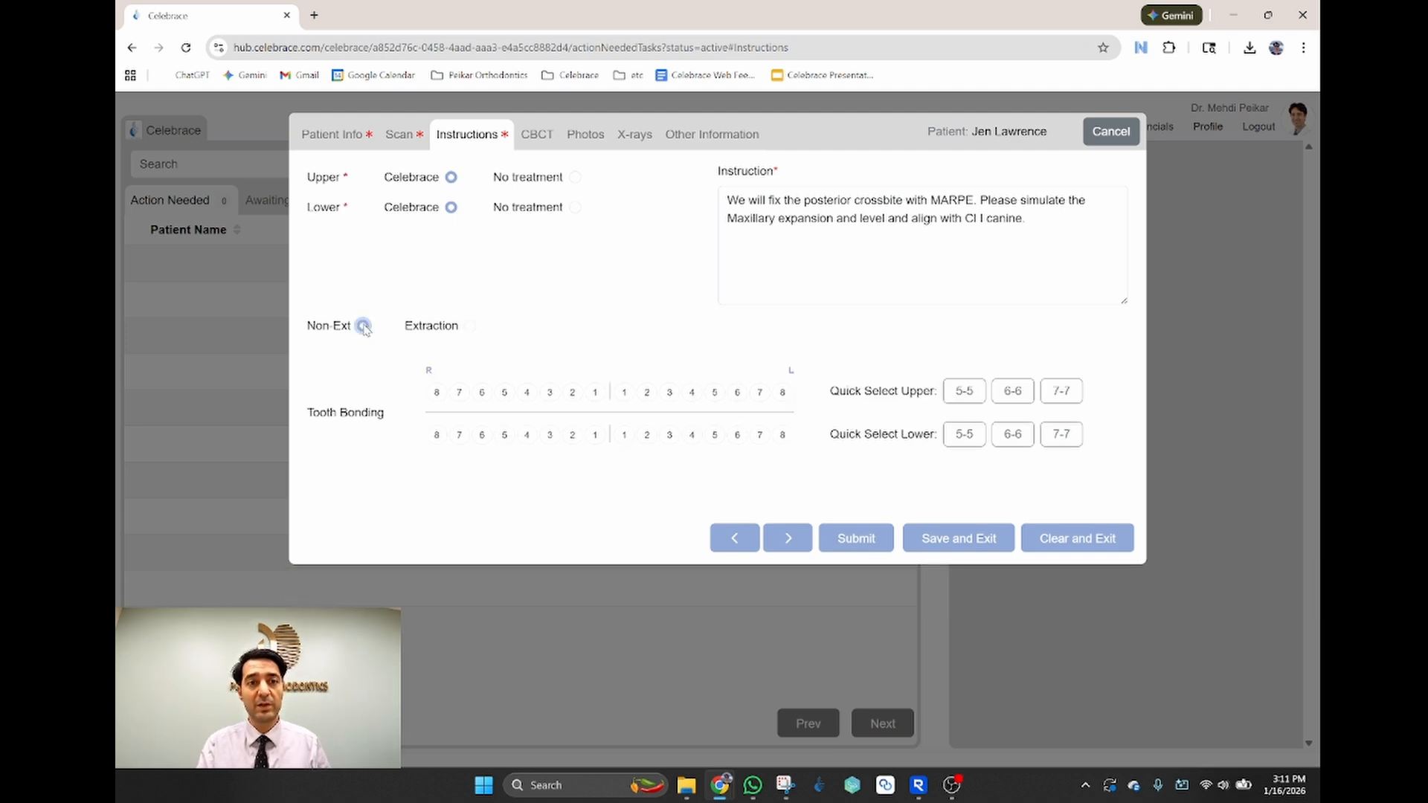
Step: Bond upper teeth 7-7 and lower teeth 6-6 by excluding both lower 7s
{"action": "left_click", "coordinate": [1061, 402]}
{"action": "left_click", "coordinate": [1066, 438]}
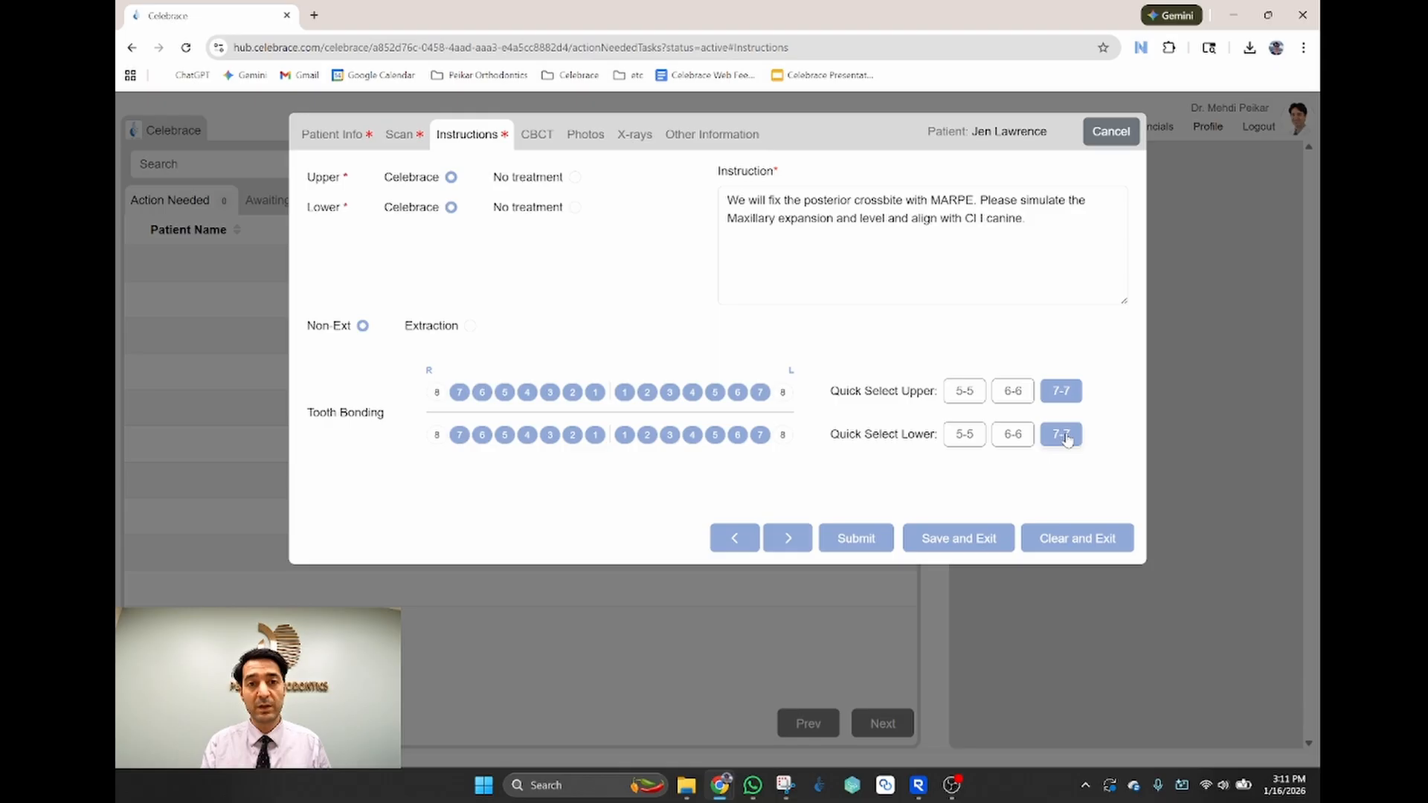
{"action": "left_click", "coordinate": [761, 435]}
{"action": "left_click", "coordinate": [760, 436]}
{"action": "left_click", "coordinate": [760, 437]}
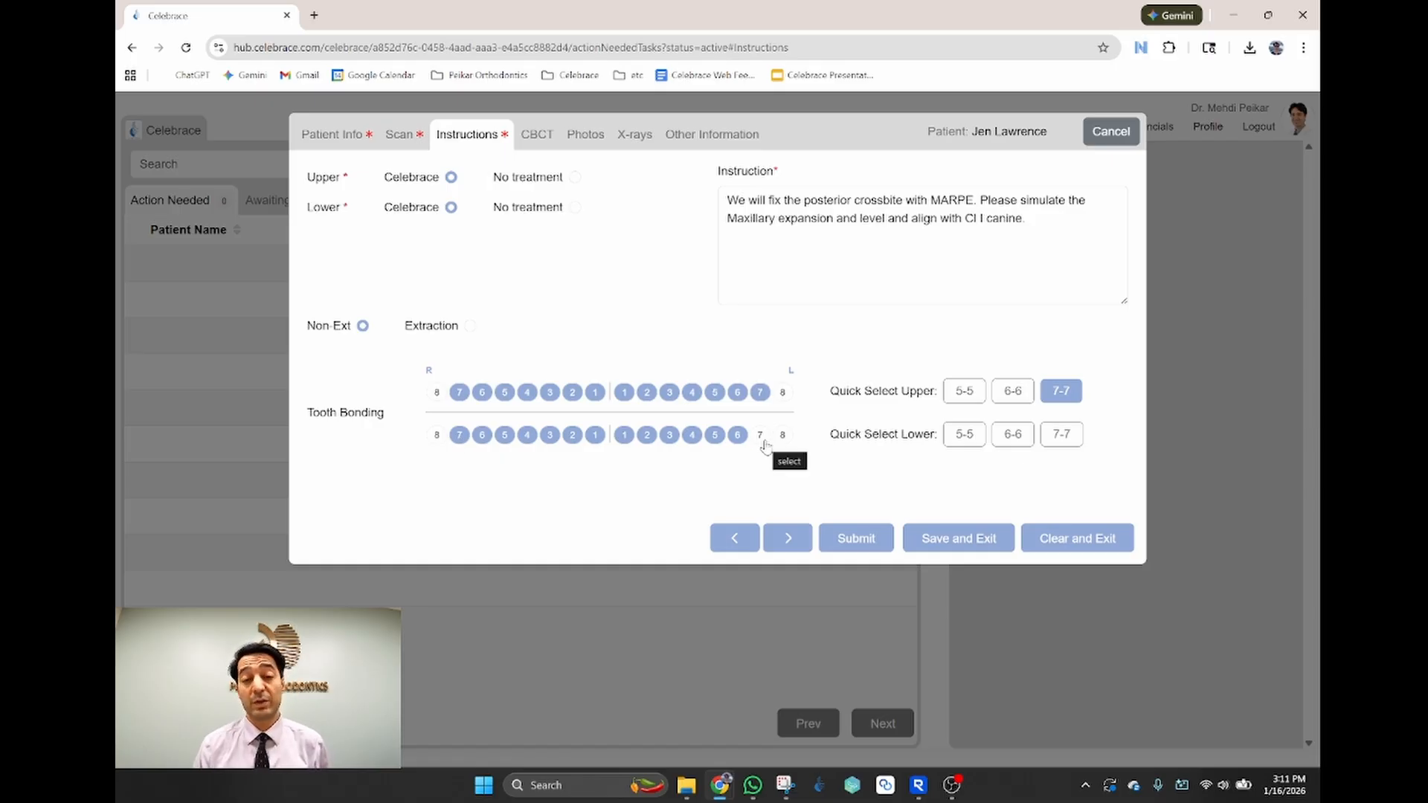
Step: Upload MP60_cbct_files.zip as the case's CBCT scan
{"action": "left_click", "coordinate": [537, 146]}
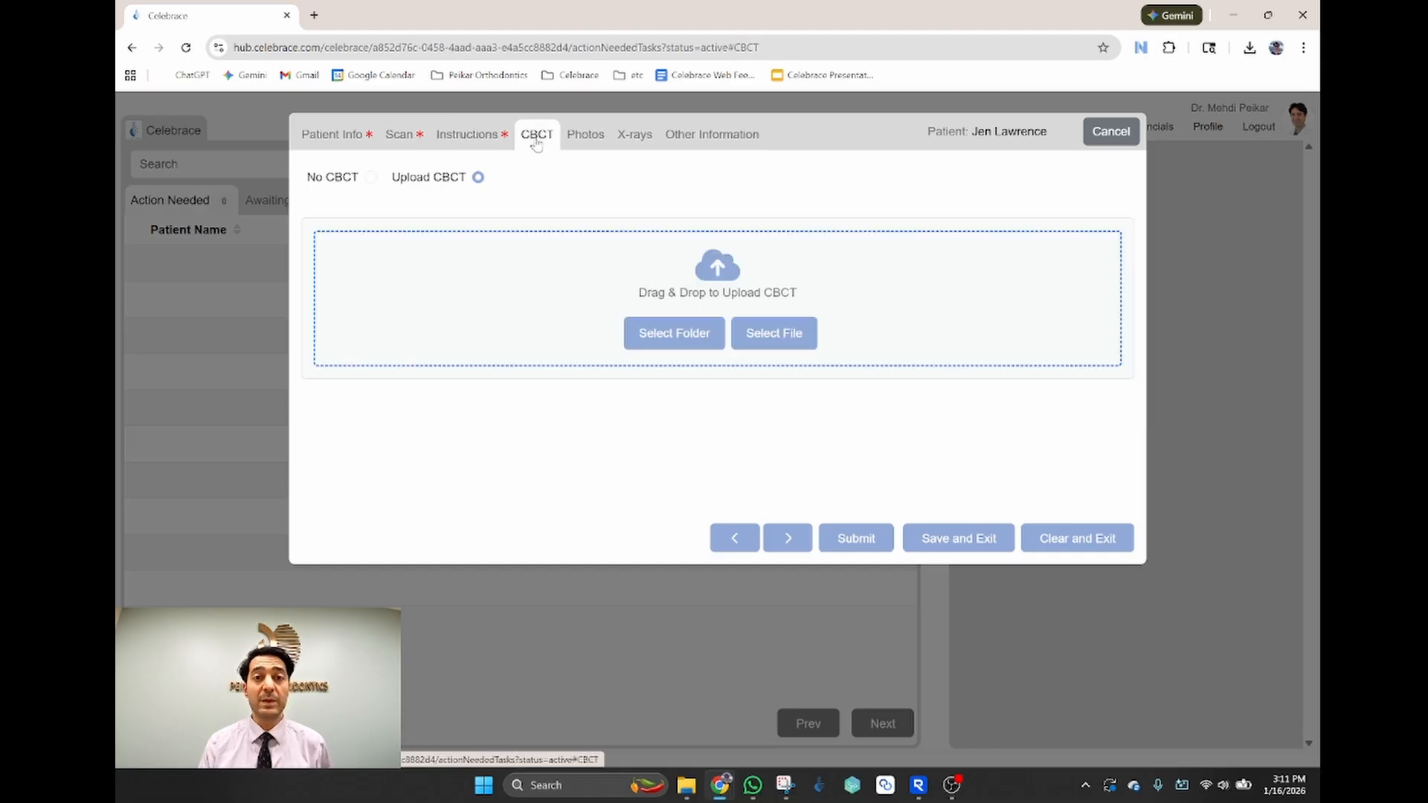
{"action": "left_click", "coordinate": [774, 333]}
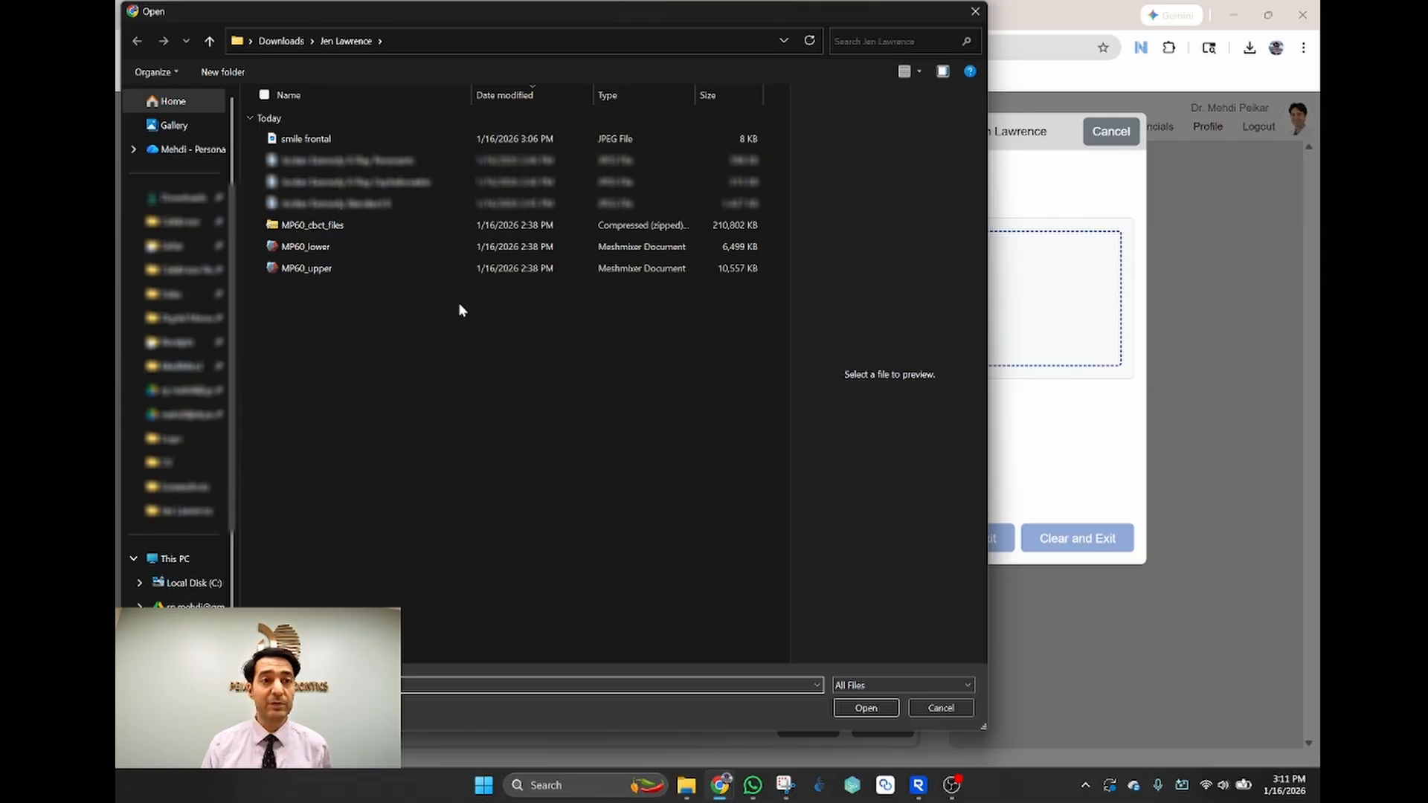
{"action": "left_click", "coordinate": [337, 226]}
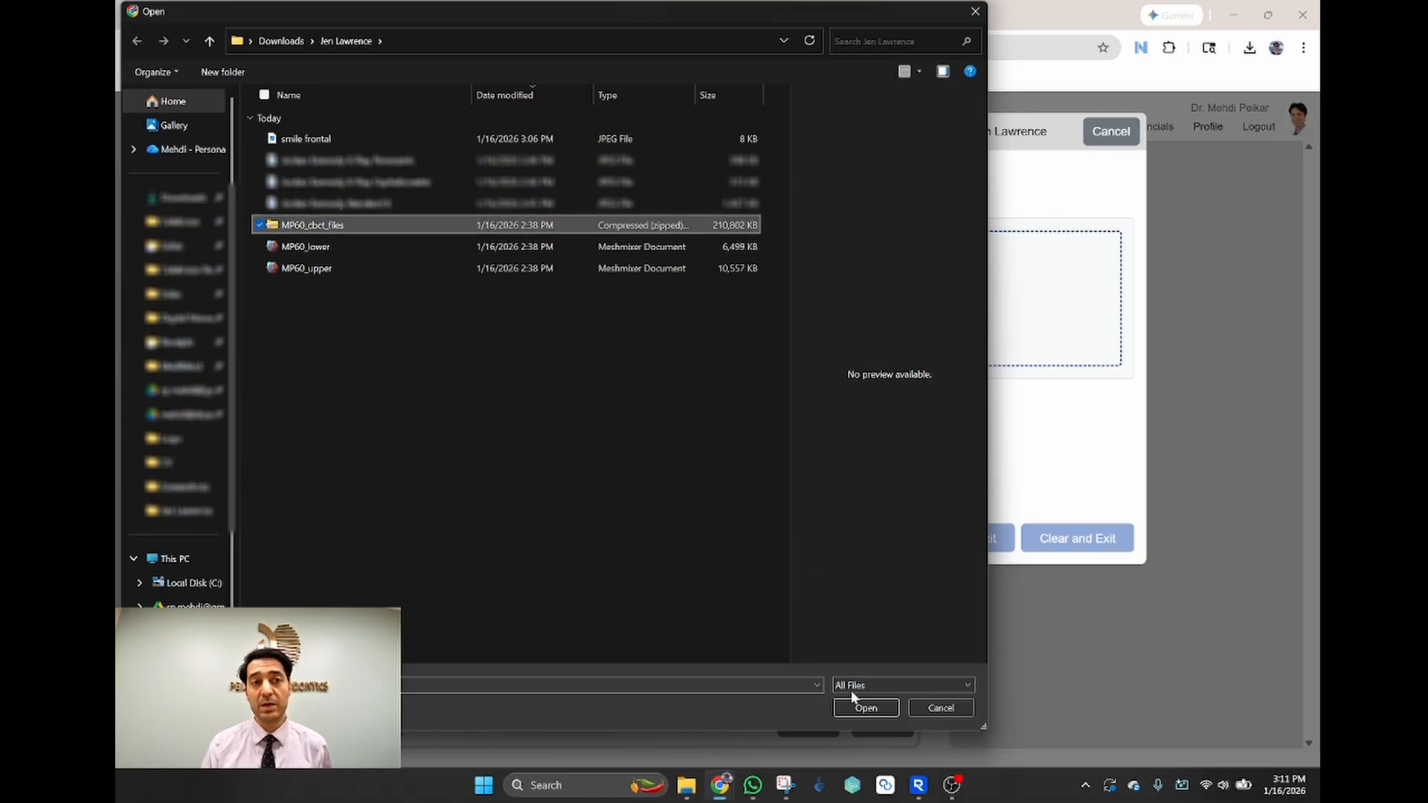
{"action": "left_click", "coordinate": [865, 707]}
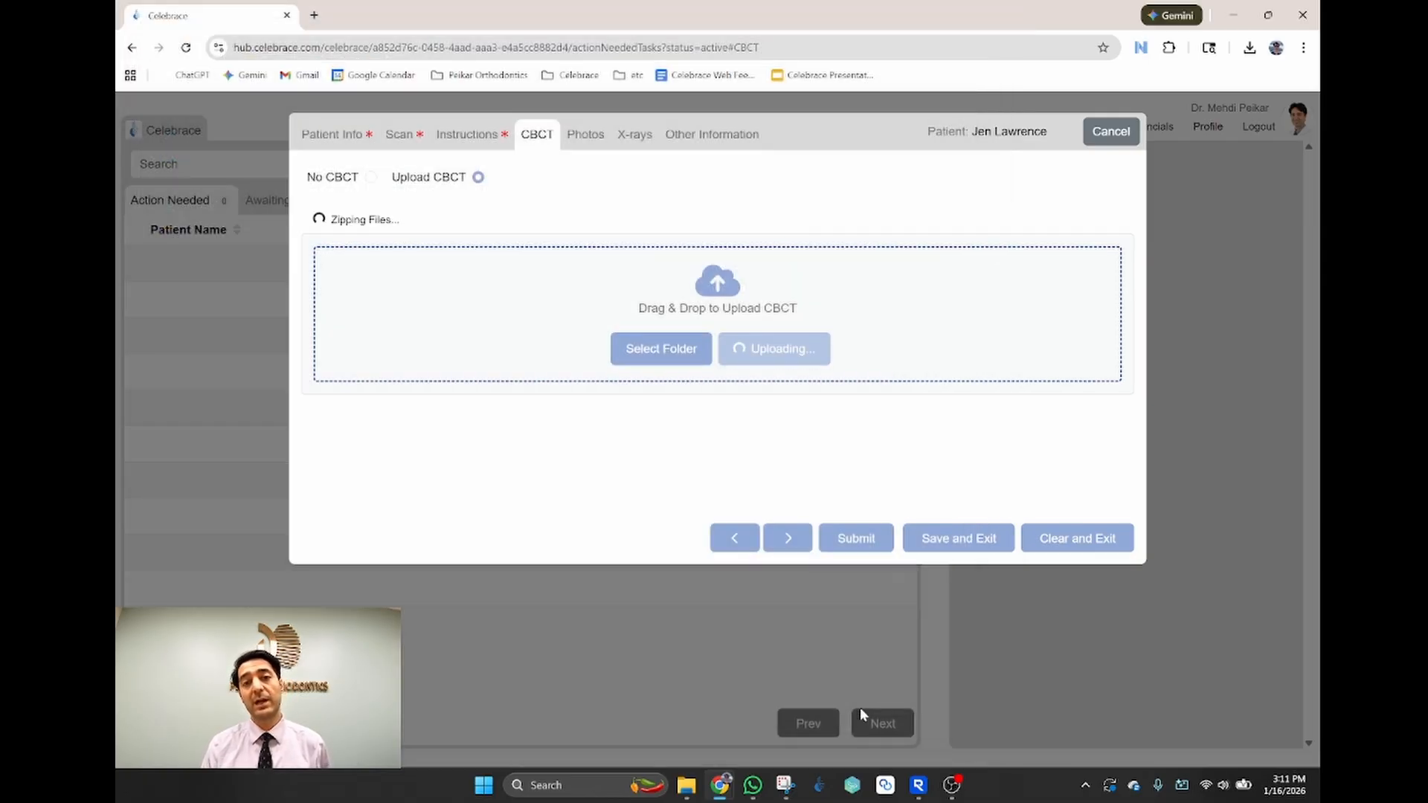
{"action": "left_click", "coordinate": [584, 138]}
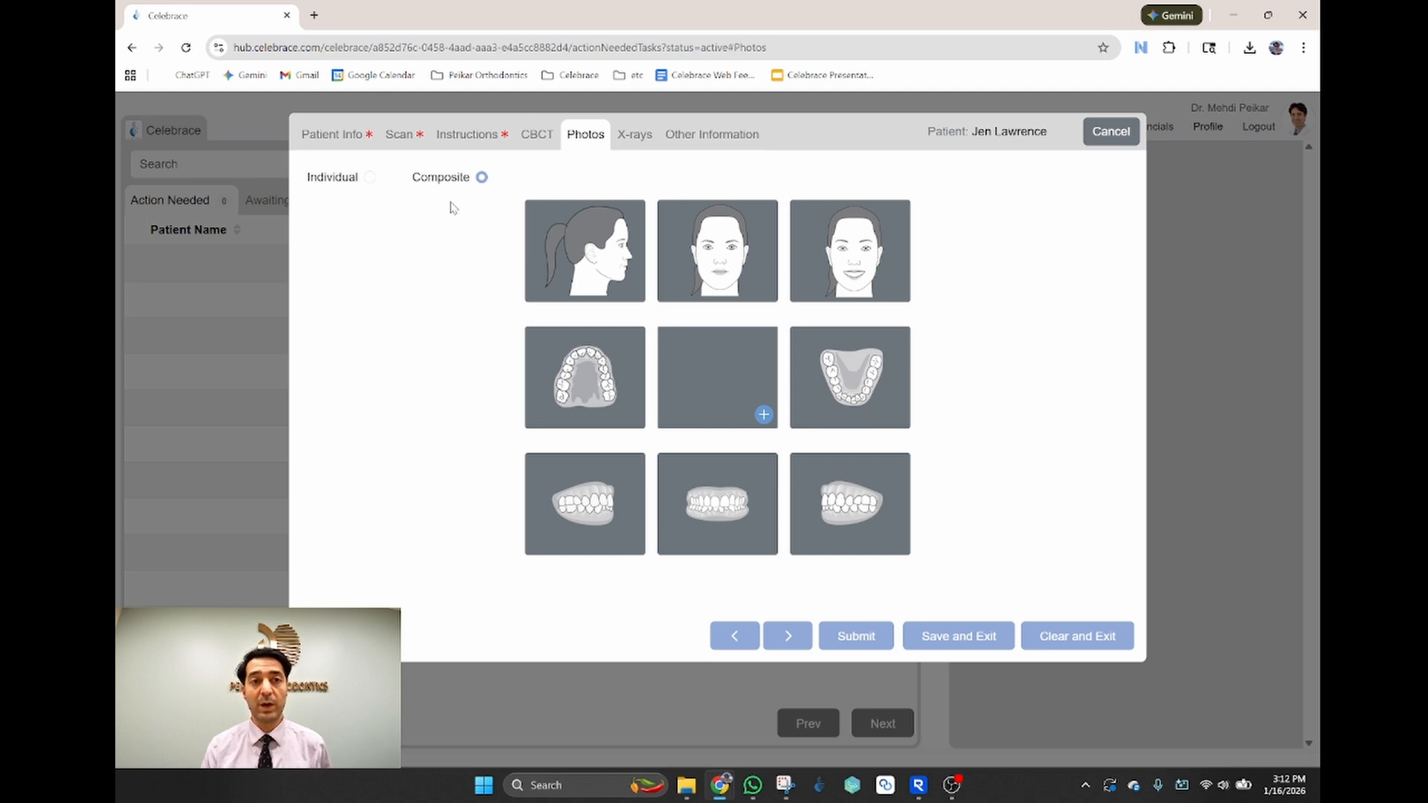
Step: Attach Standard 8 as the case's single composite photo
{"action": "left_click", "coordinate": [369, 177]}
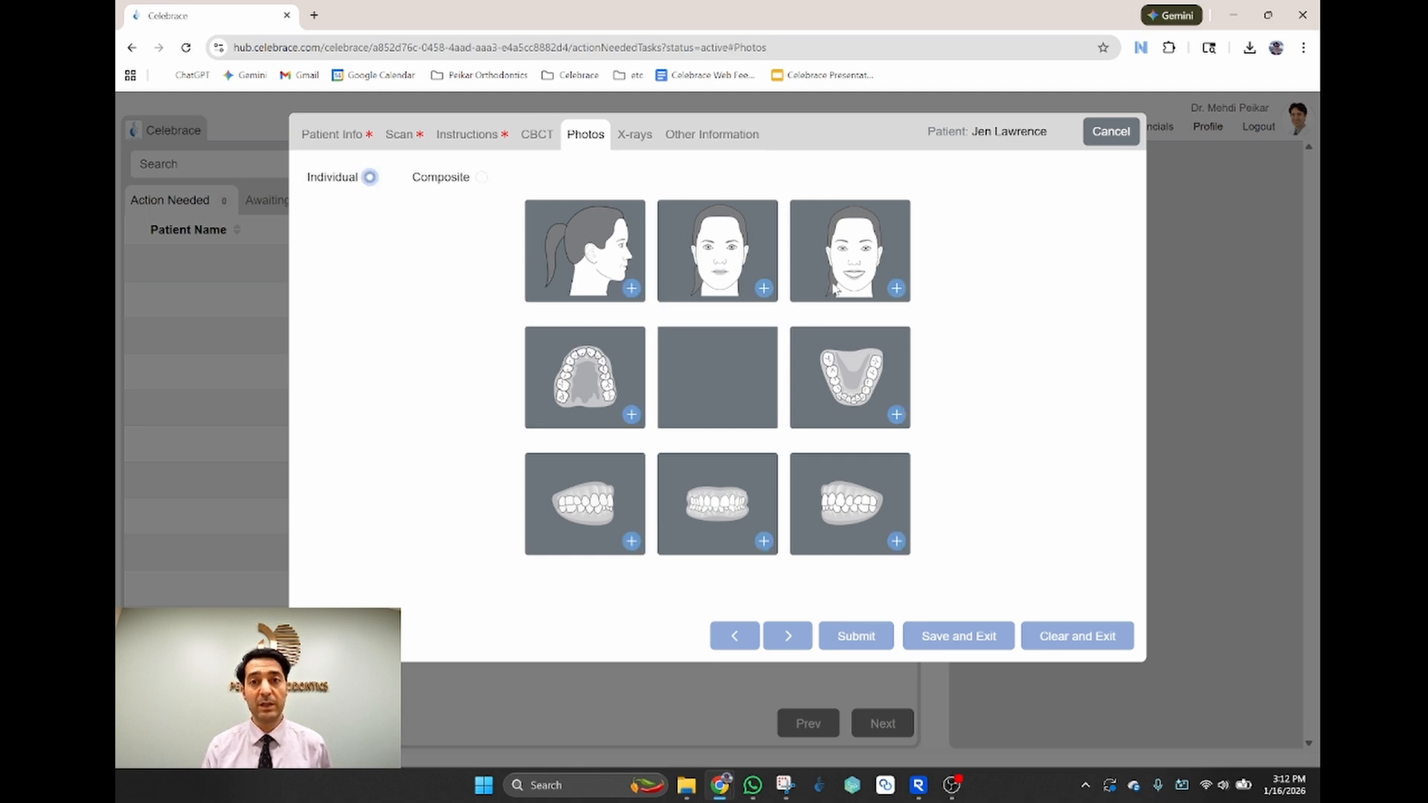
{"action": "left_click", "coordinate": [482, 178]}
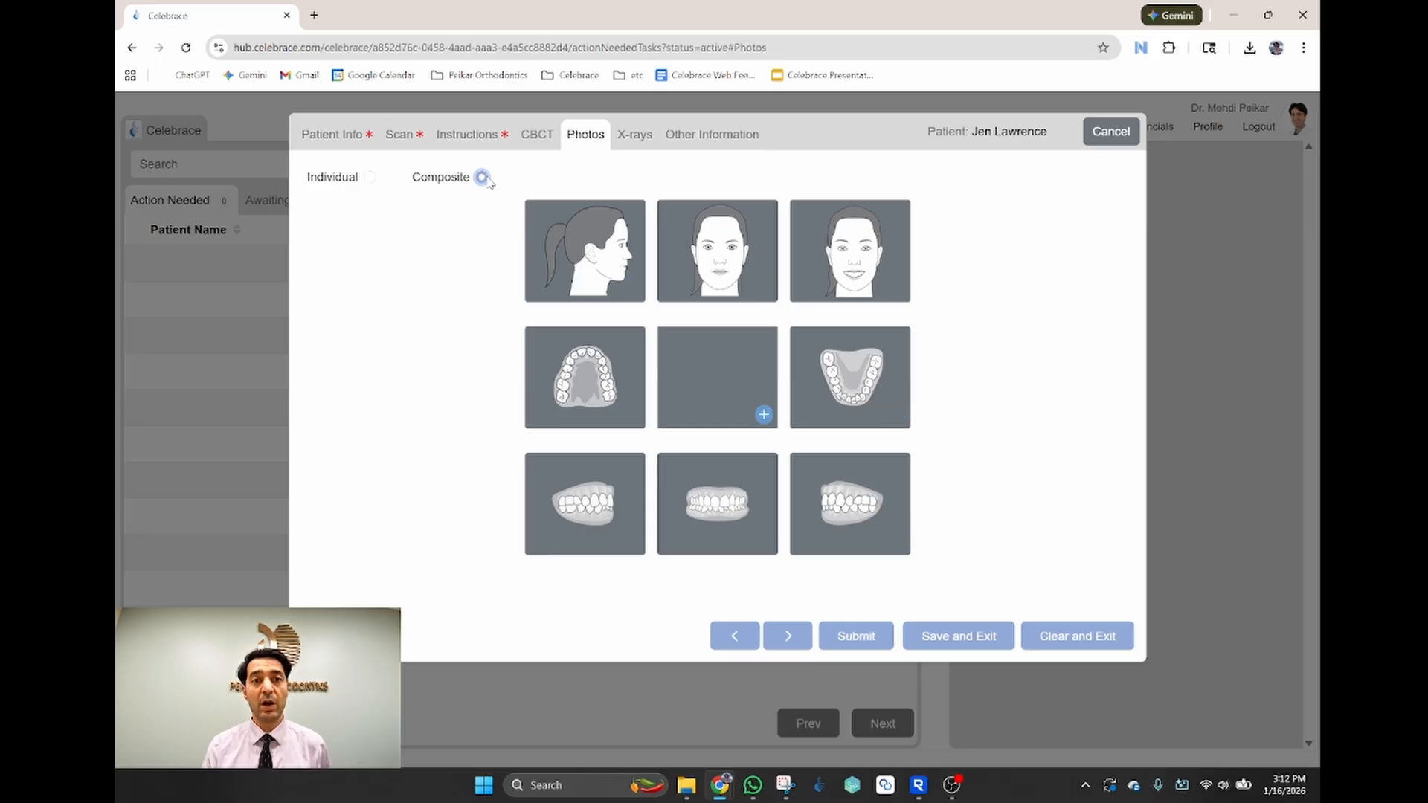
{"action": "left_click", "coordinate": [764, 417]}
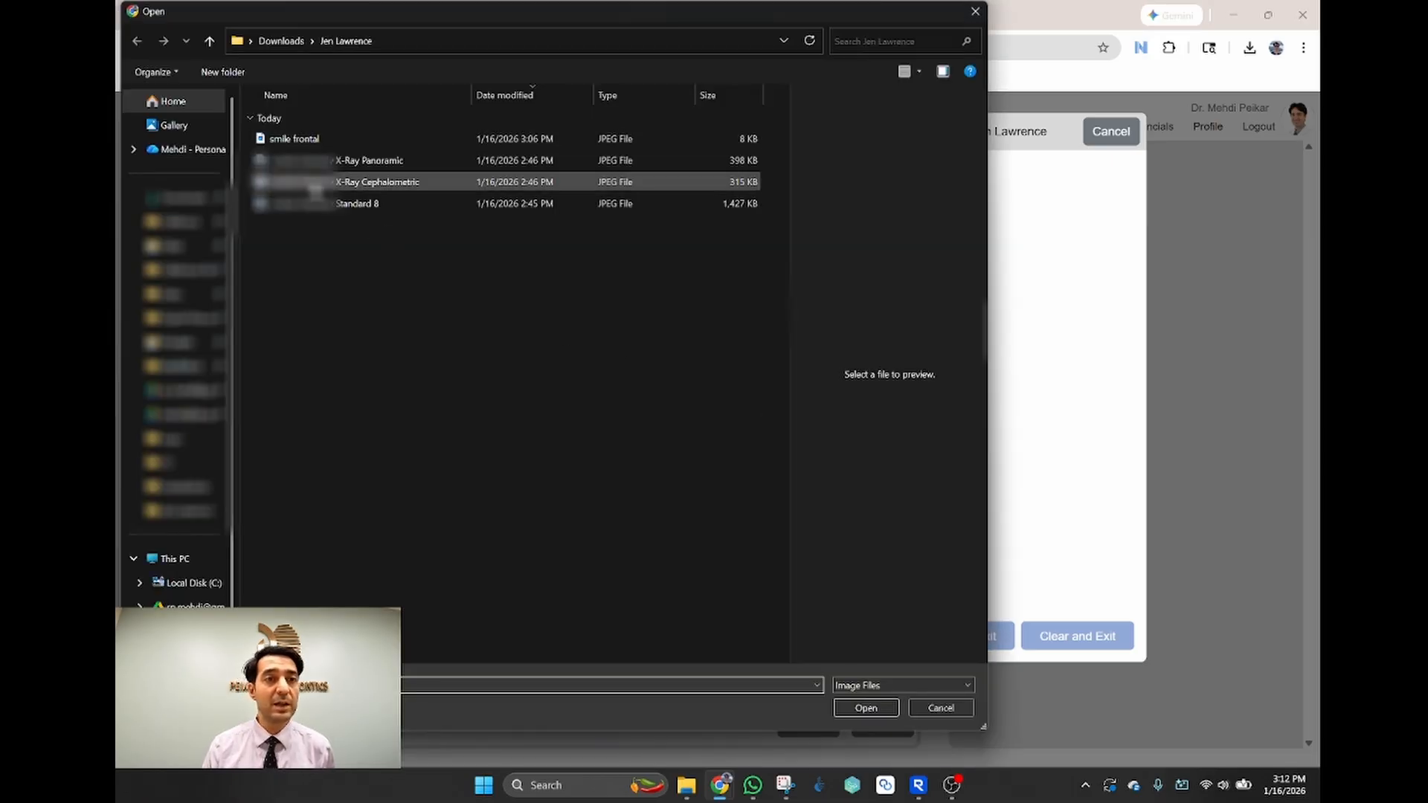
{"action": "left_click", "coordinate": [348, 211]}
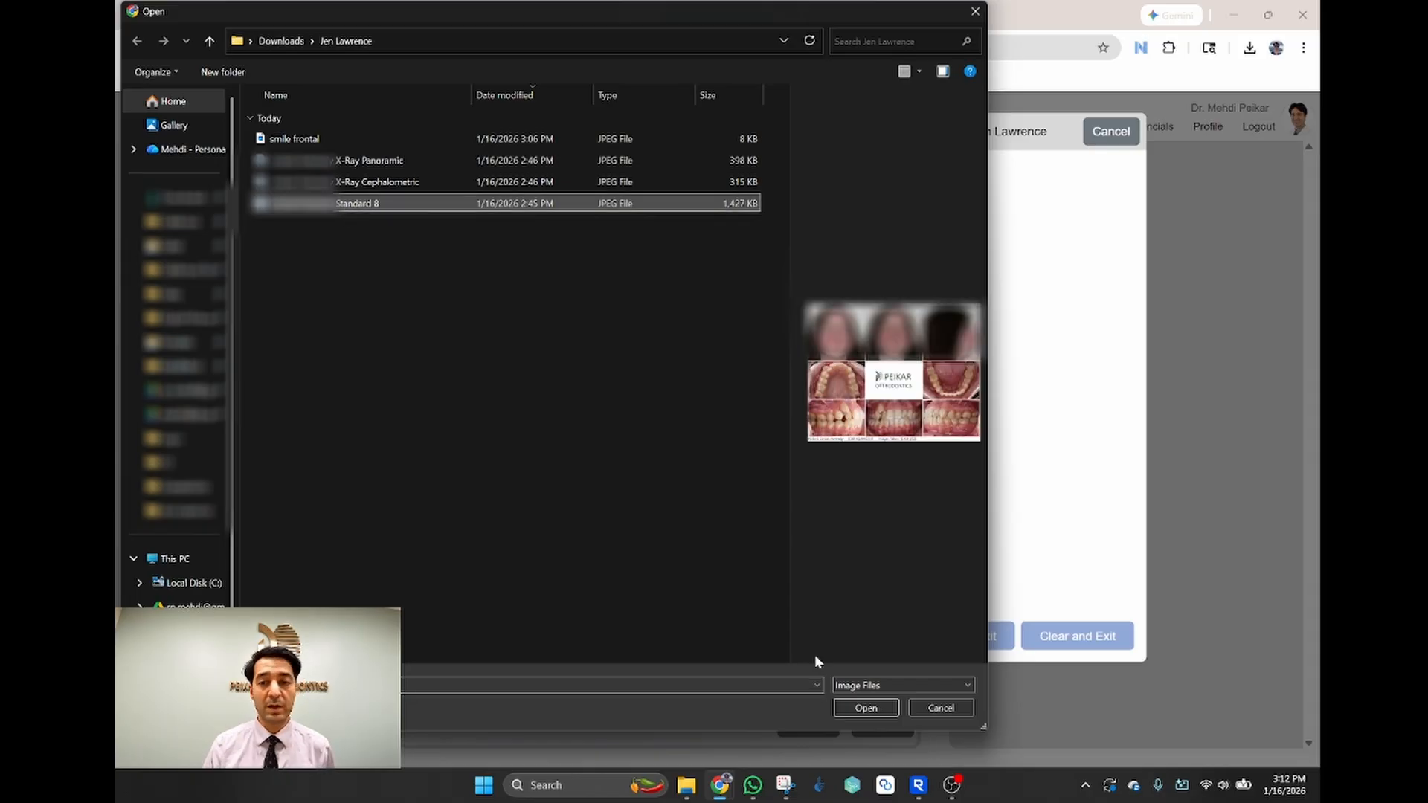
{"action": "left_click", "coordinate": [866, 708]}
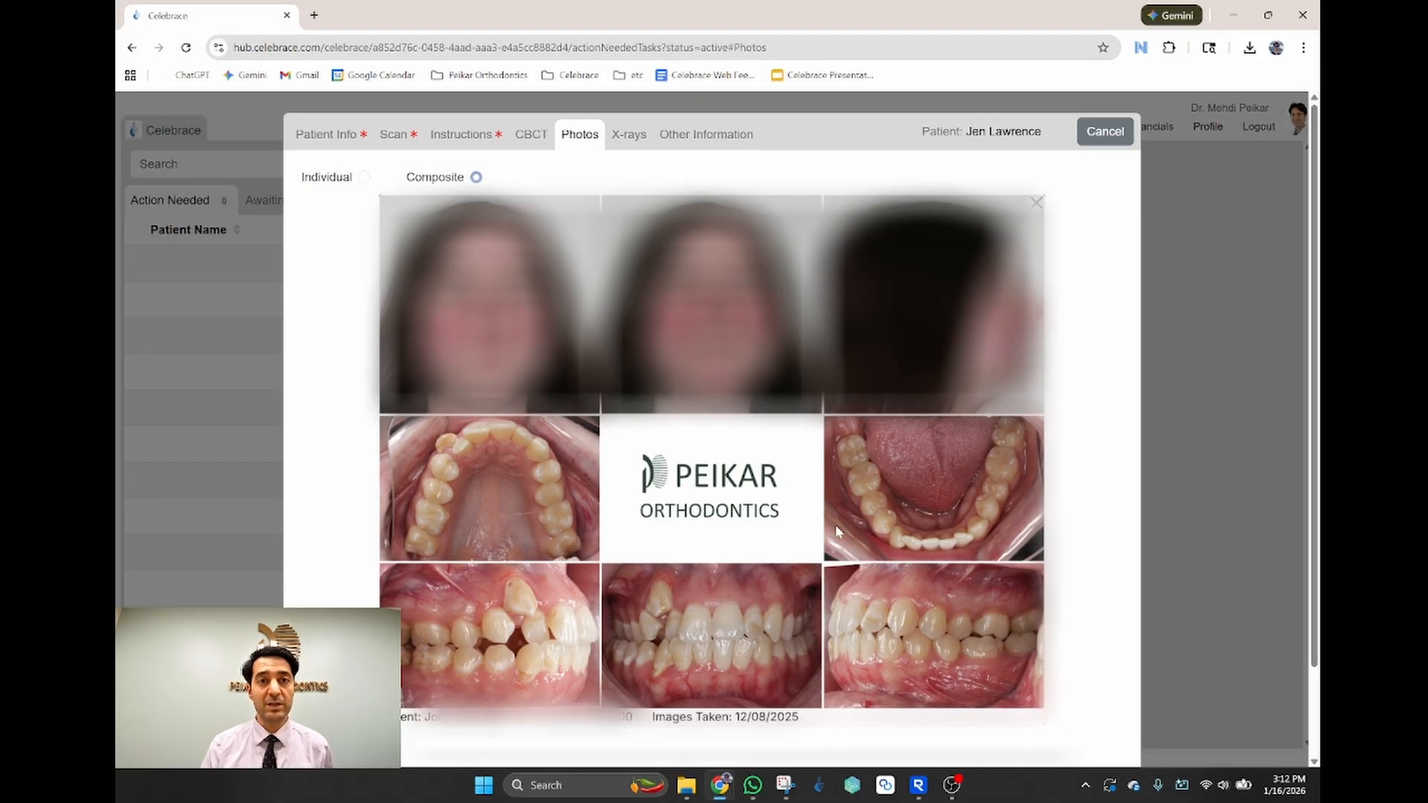
{"action": "left_click", "coordinate": [631, 139]}
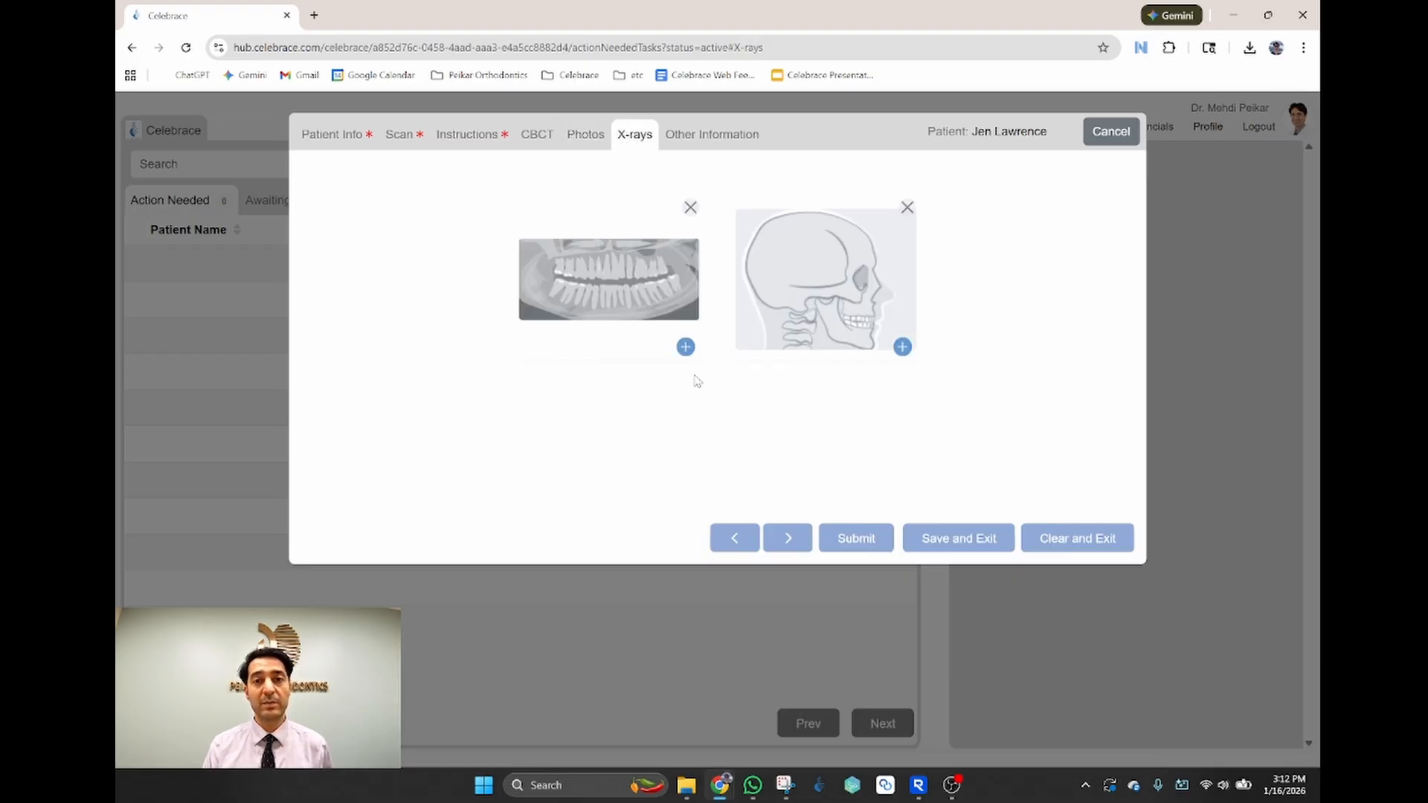
Step: Attach X-Ray Panoramic and X-Ray Cephalometric to the two X-ray slots
{"action": "left_click", "coordinate": [686, 347]}
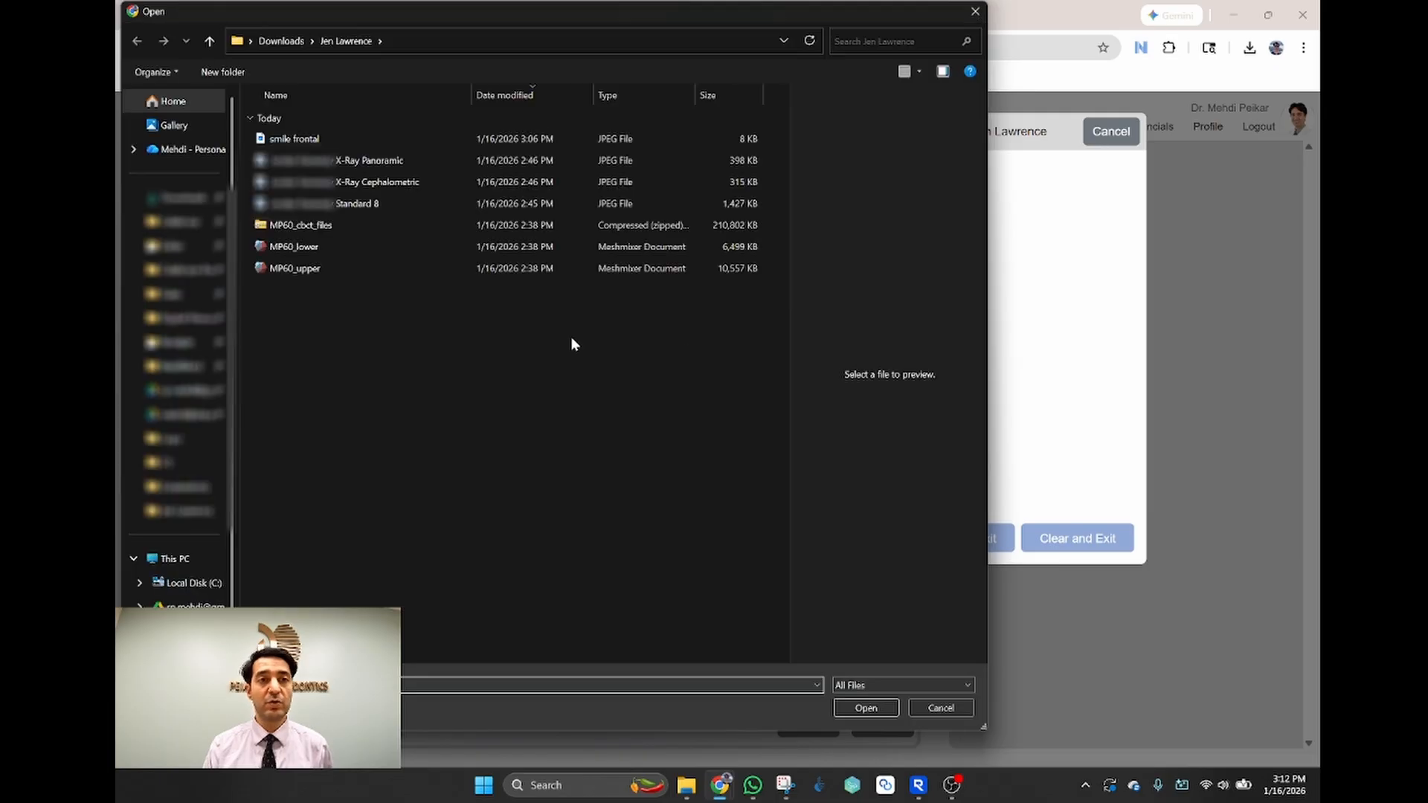
{"action": "left_click", "coordinate": [350, 184]}
{"action": "left_click", "coordinate": [350, 162]}
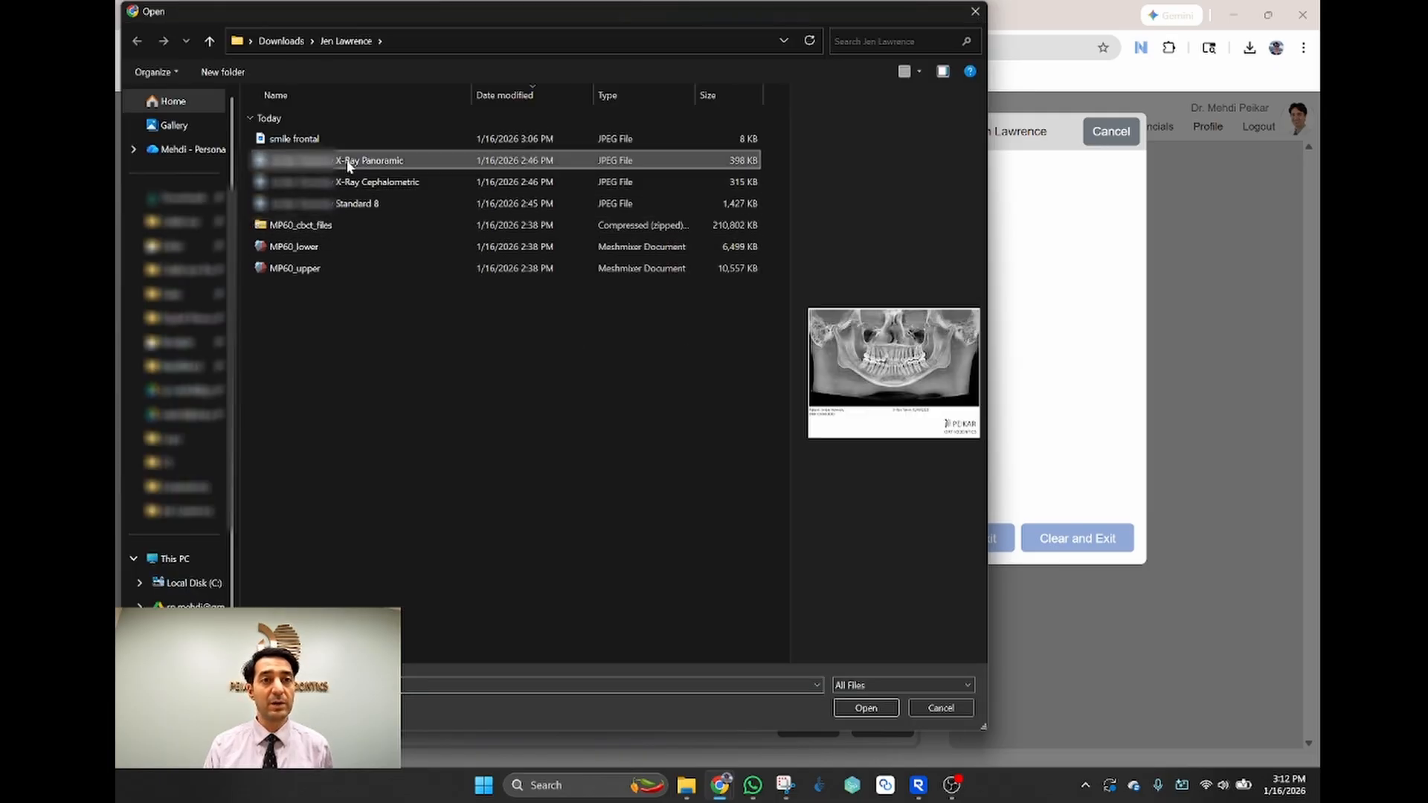
{"action": "left_click", "coordinate": [865, 707]}
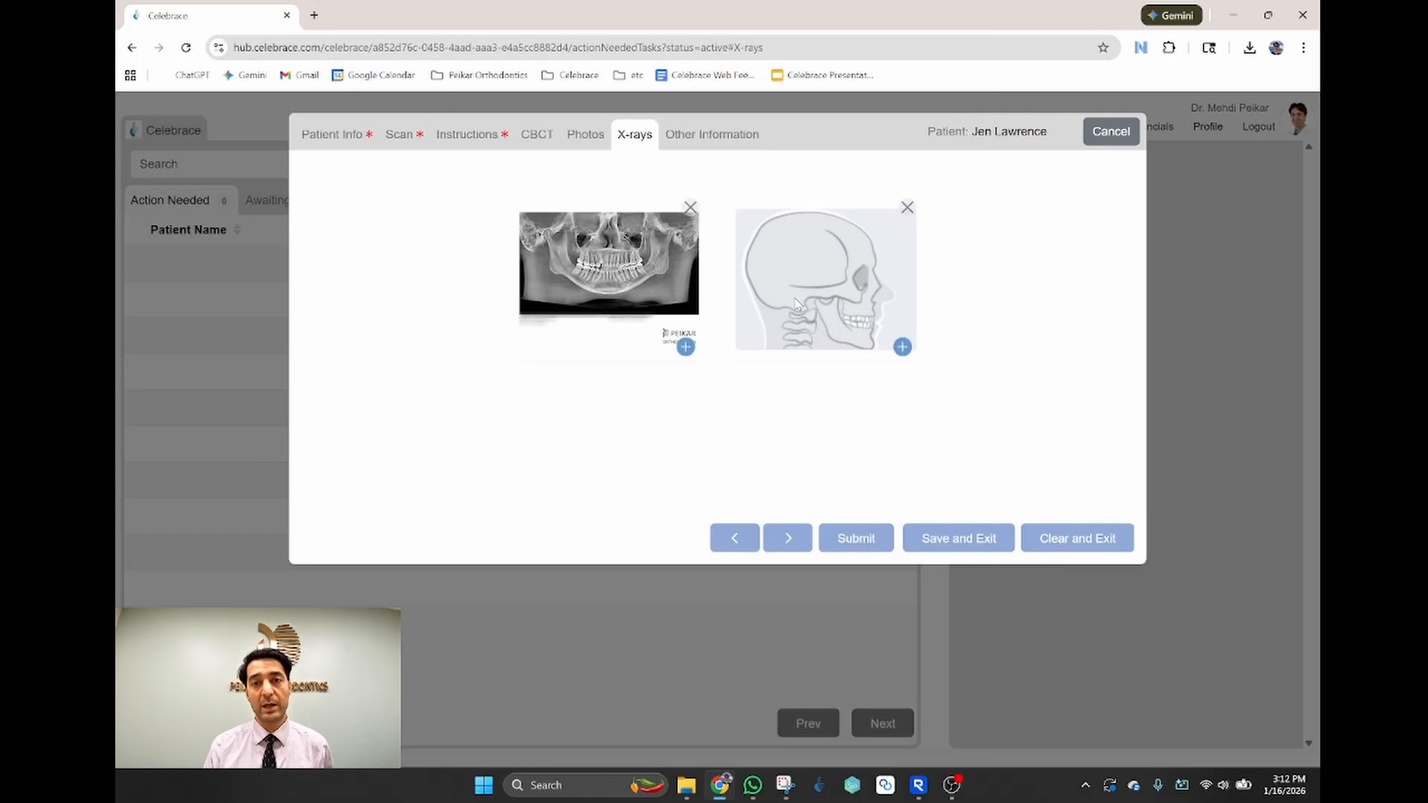
{"action": "left_click", "coordinate": [678, 327]}
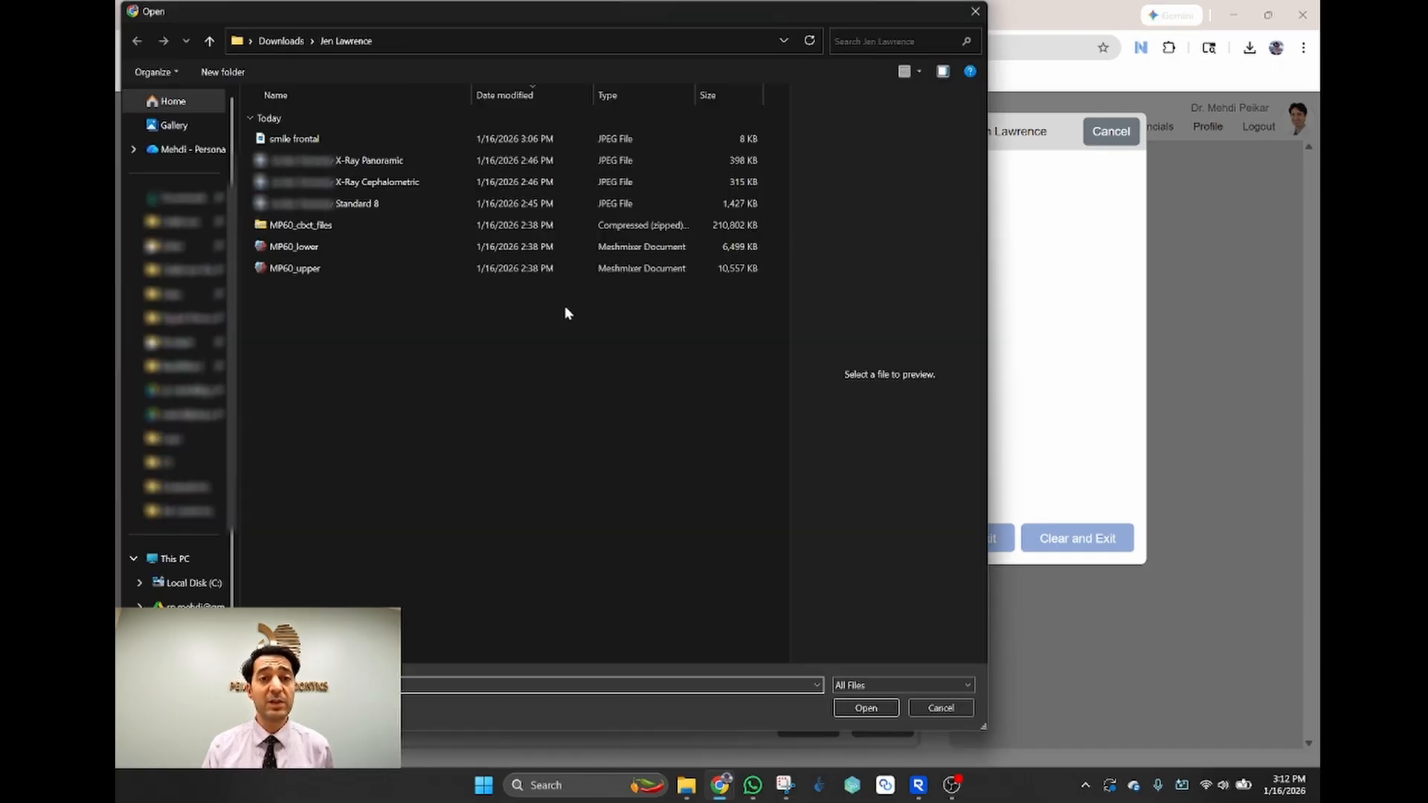
{"action": "left_click", "coordinate": [394, 183]}
{"action": "left_click", "coordinate": [866, 708]}
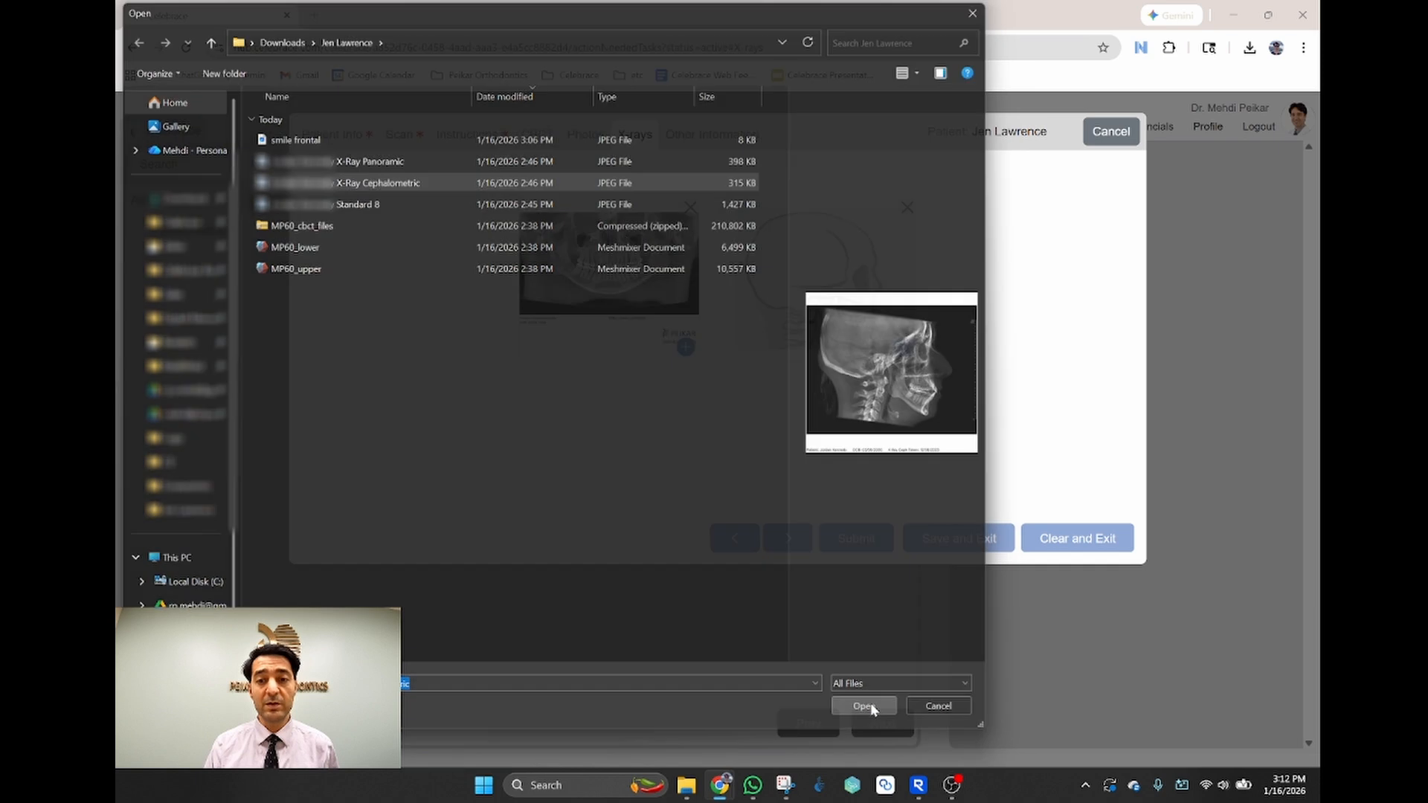
{"action": "left_click", "coordinate": [698, 146]}
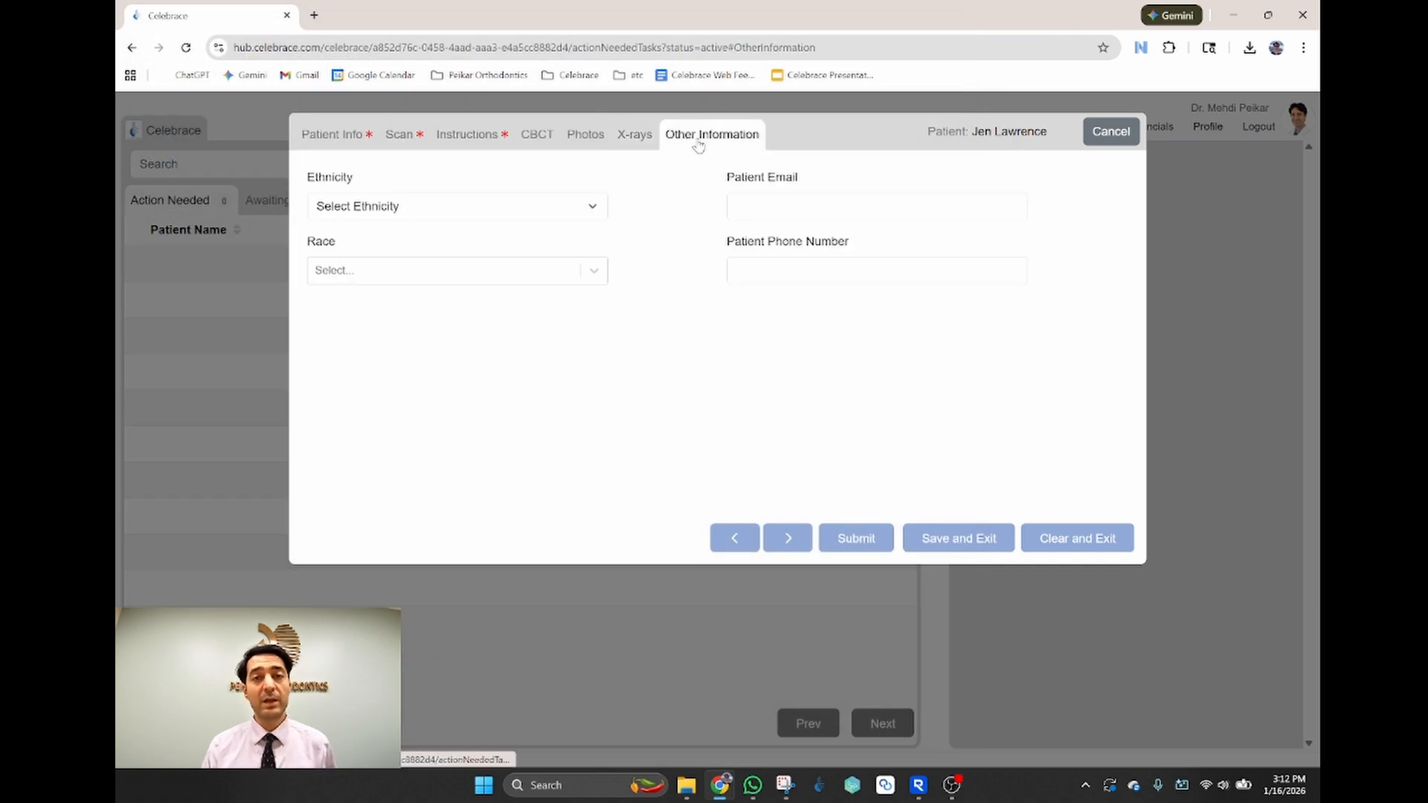
Step: Set ethnicity to Not Hispanic or Latino and race to White, leaving email blank
{"action": "left_click", "coordinate": [578, 207]}
{"action": "left_click", "coordinate": [475, 269]}
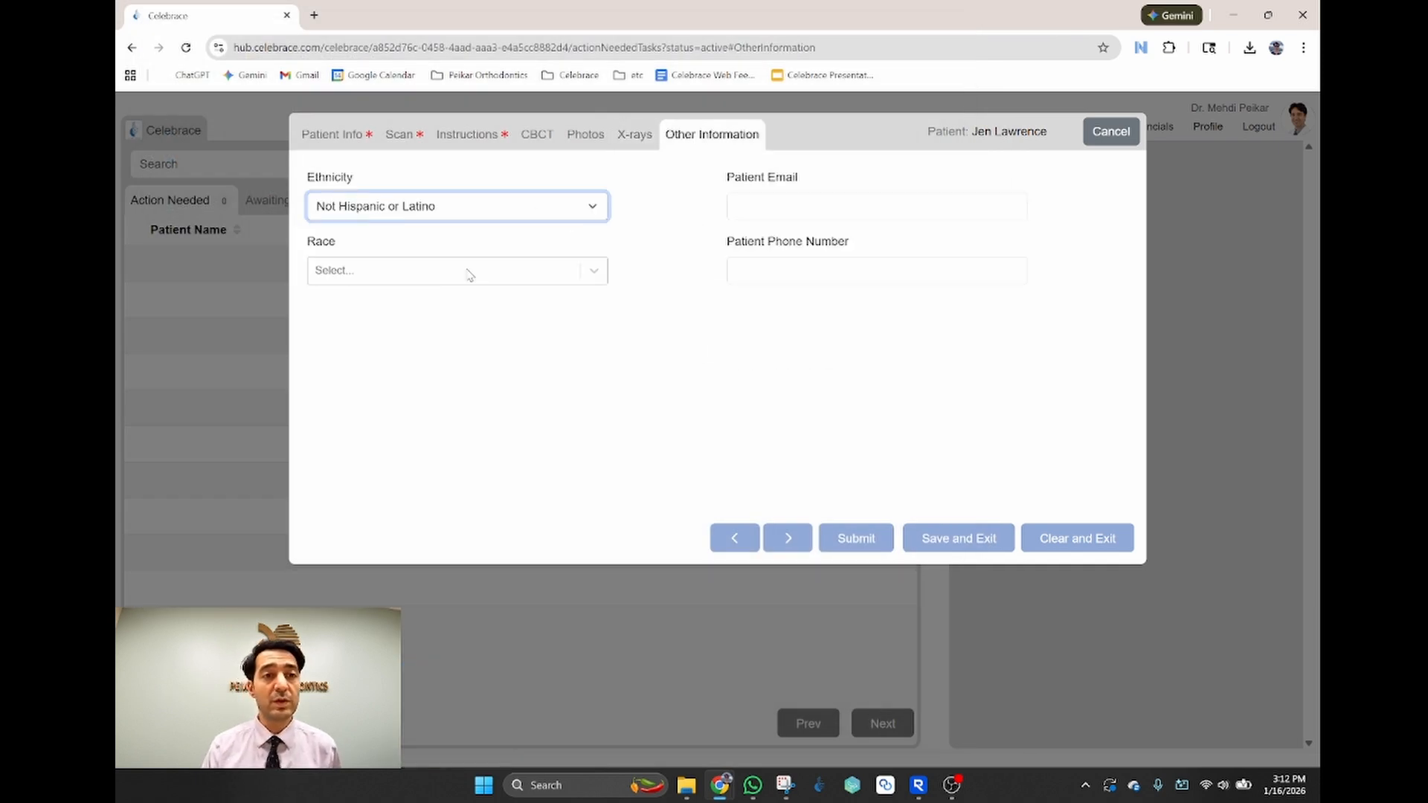
{"action": "left_click", "coordinate": [593, 274]}
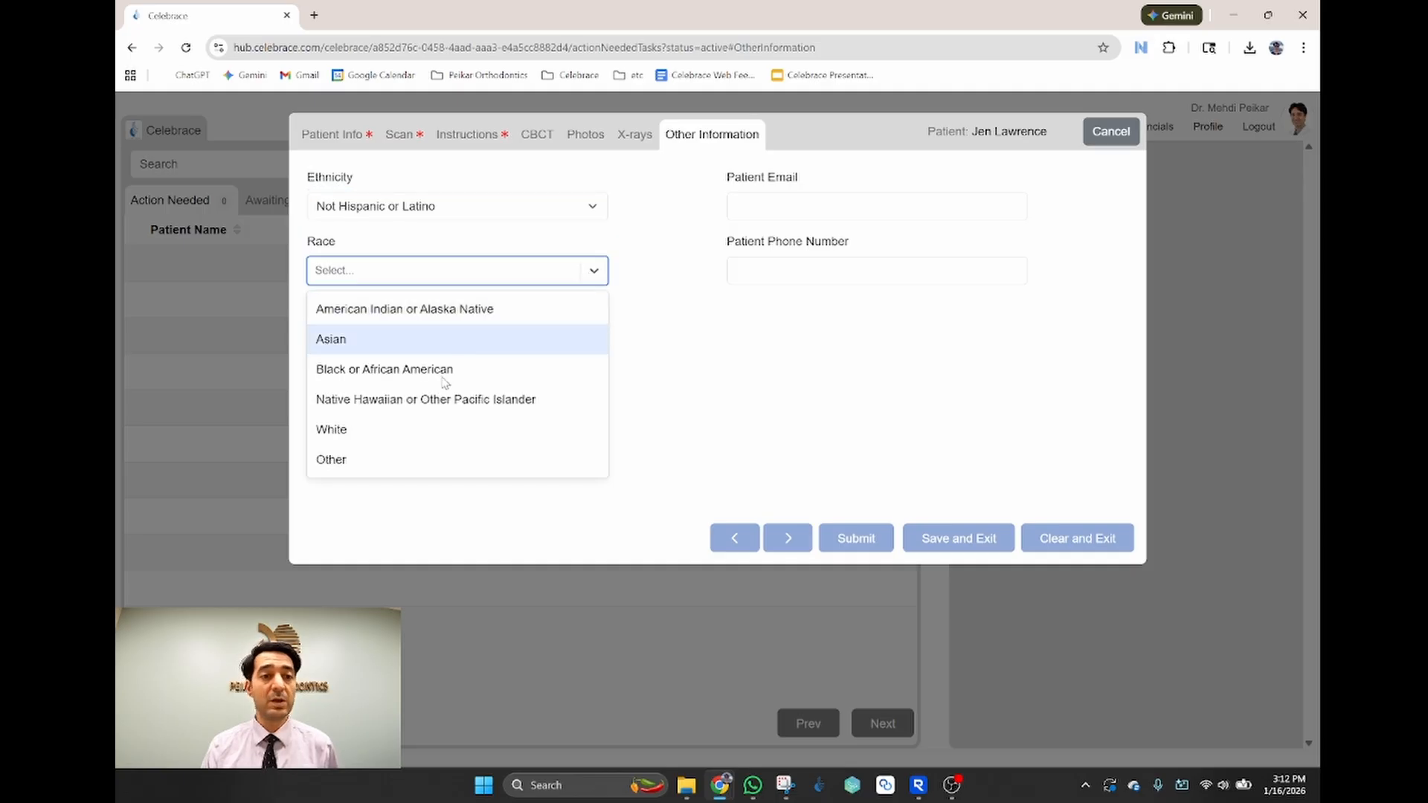
{"action": "left_click", "coordinate": [394, 430]}
{"action": "left_click", "coordinate": [785, 211]}
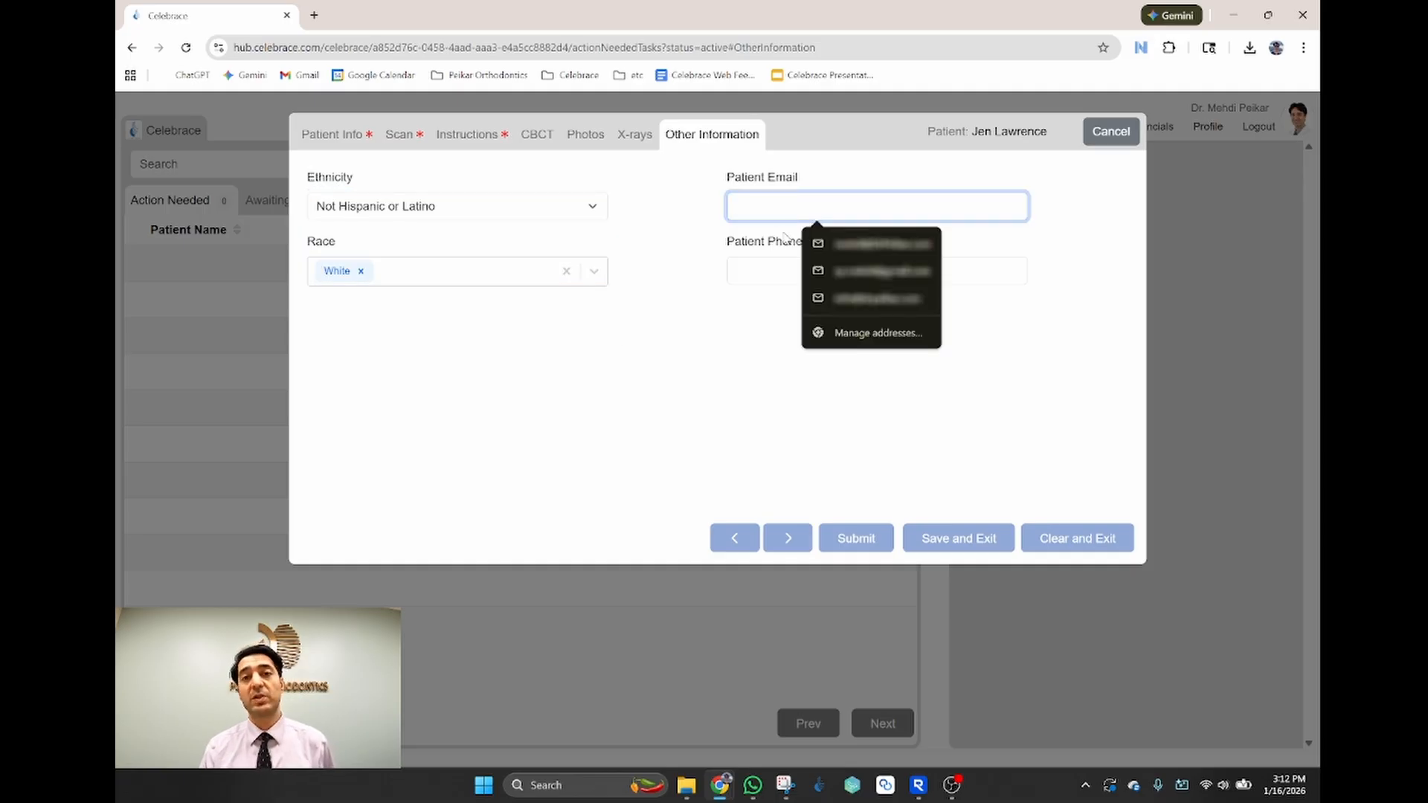
{"action": "left_click", "coordinate": [732, 400]}
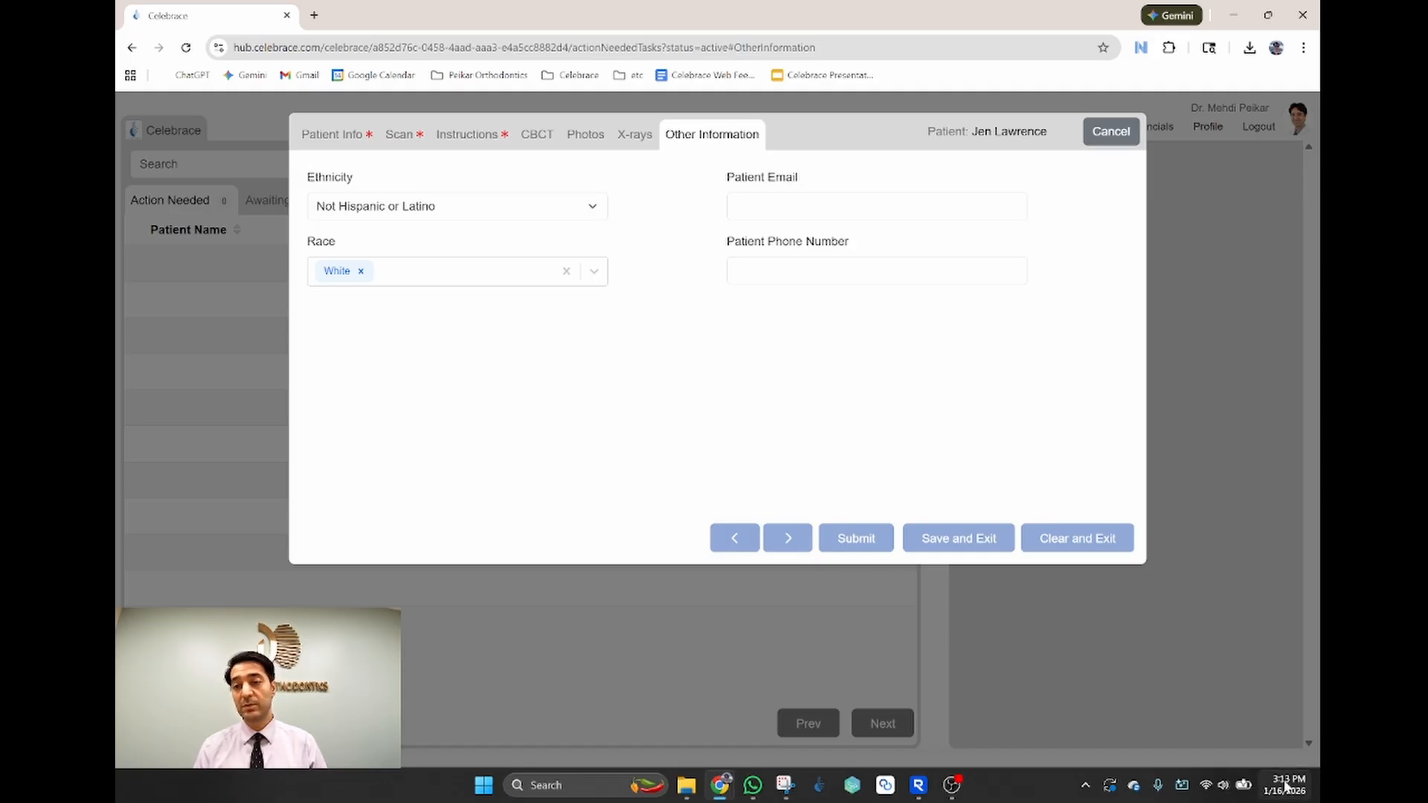
Step: Submit the new patient case and open its 3D treatment plan from Awaiting Aligning
{"action": "left_click", "coordinate": [856, 545]}
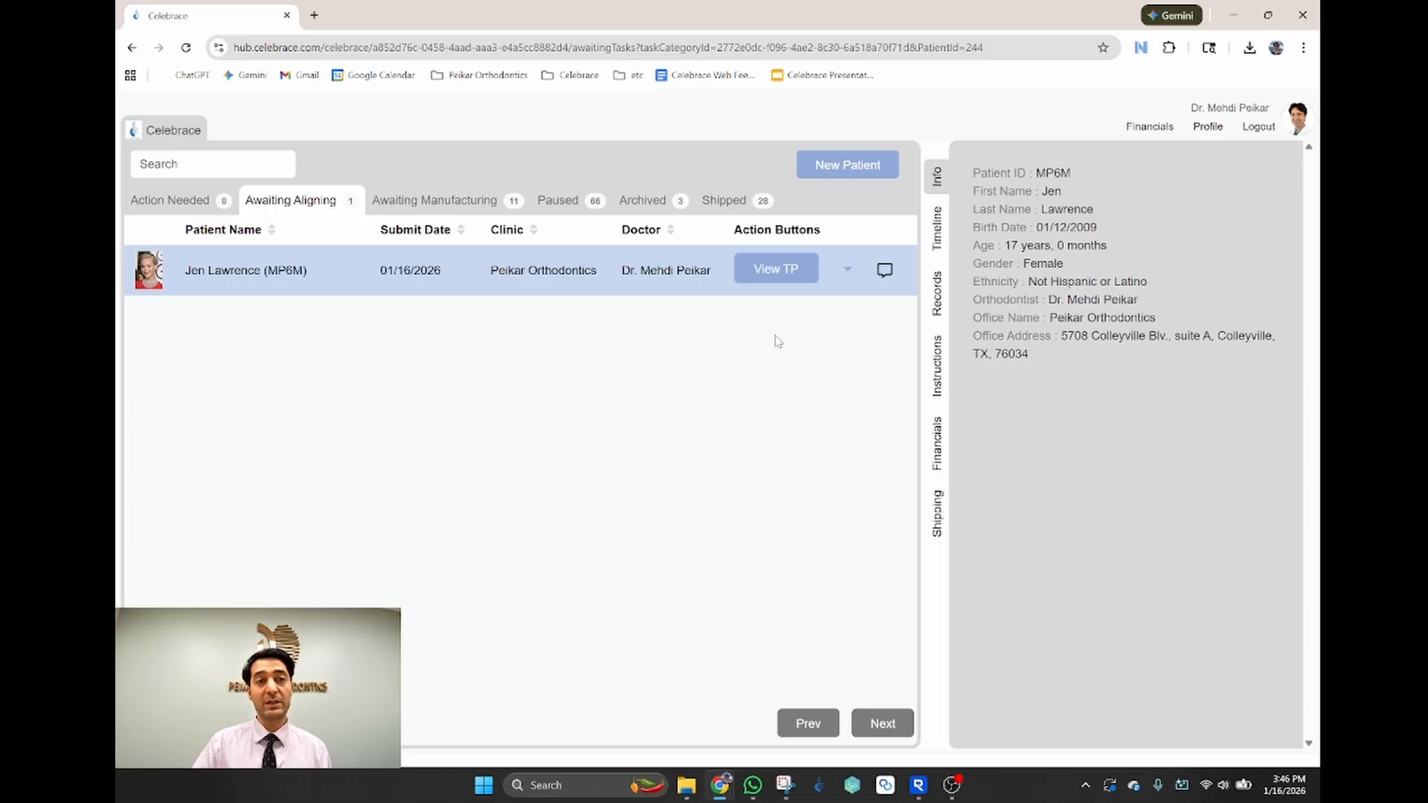
{"action": "left_click", "coordinate": [777, 272]}
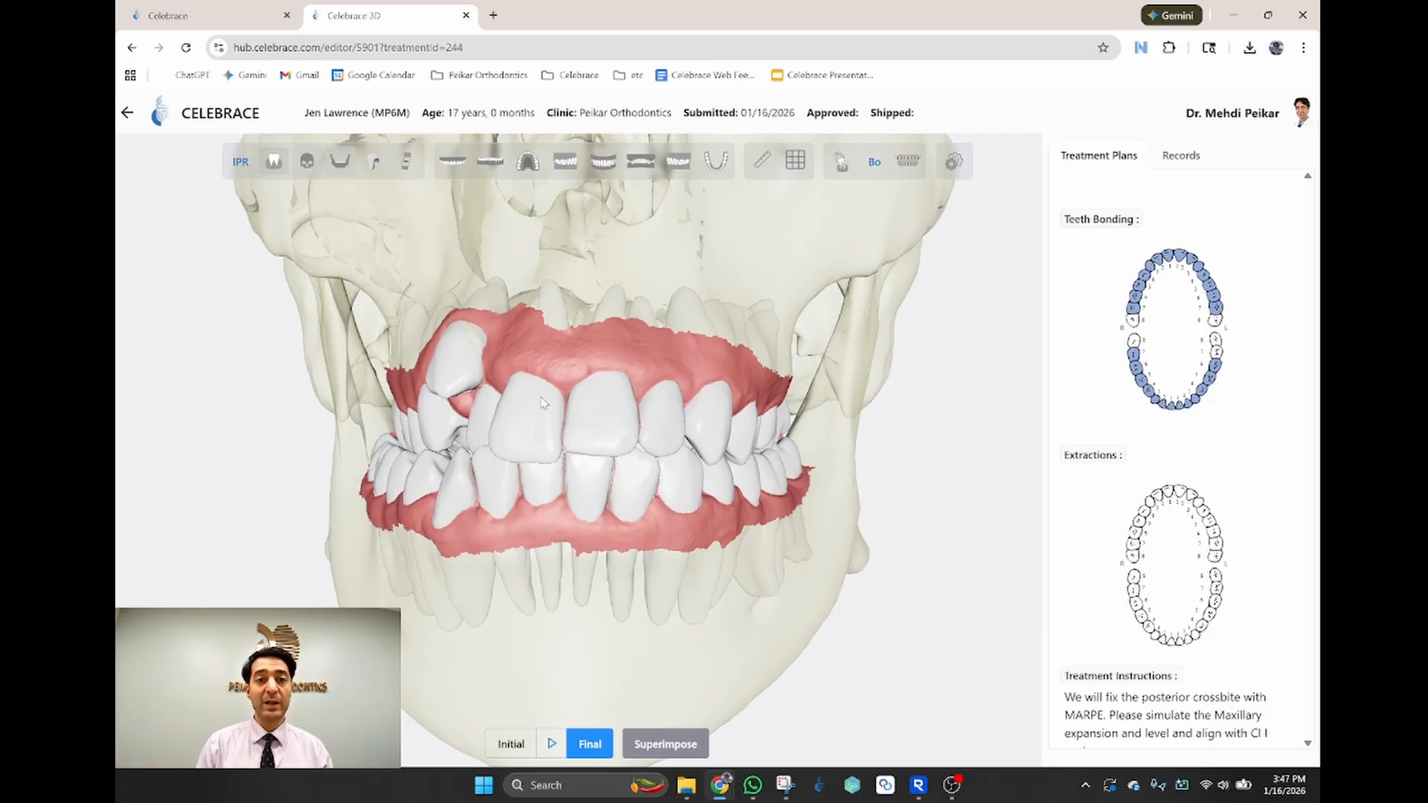
Step: Show the upper occlusal view, return to the frontal view, and rotate to an angled side view
{"action": "left_click", "coordinate": [527, 162]}
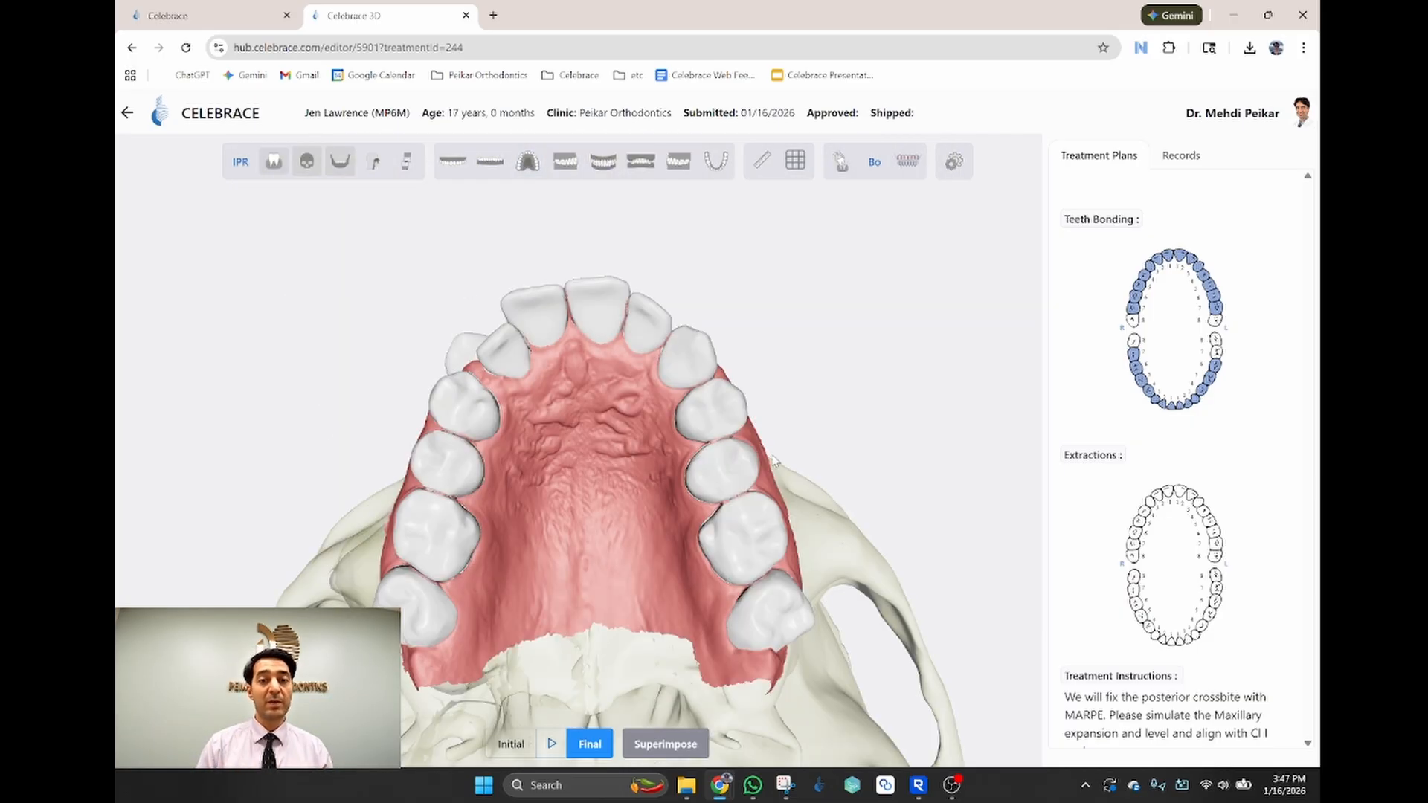
{"action": "left_click", "coordinate": [602, 173]}
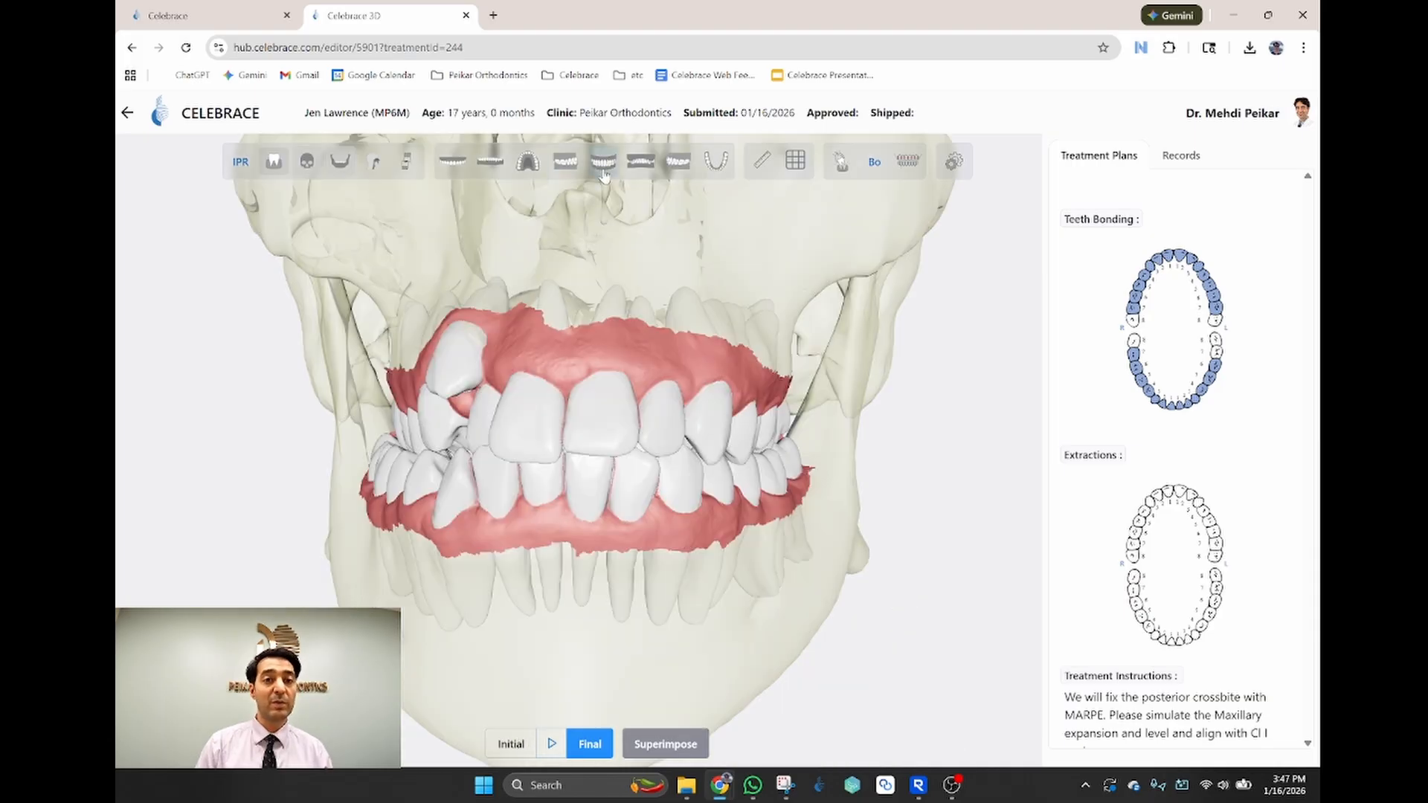
{"action": "left_click_drag", "start_coordinate": [445, 445], "coordinate": [490, 373]}
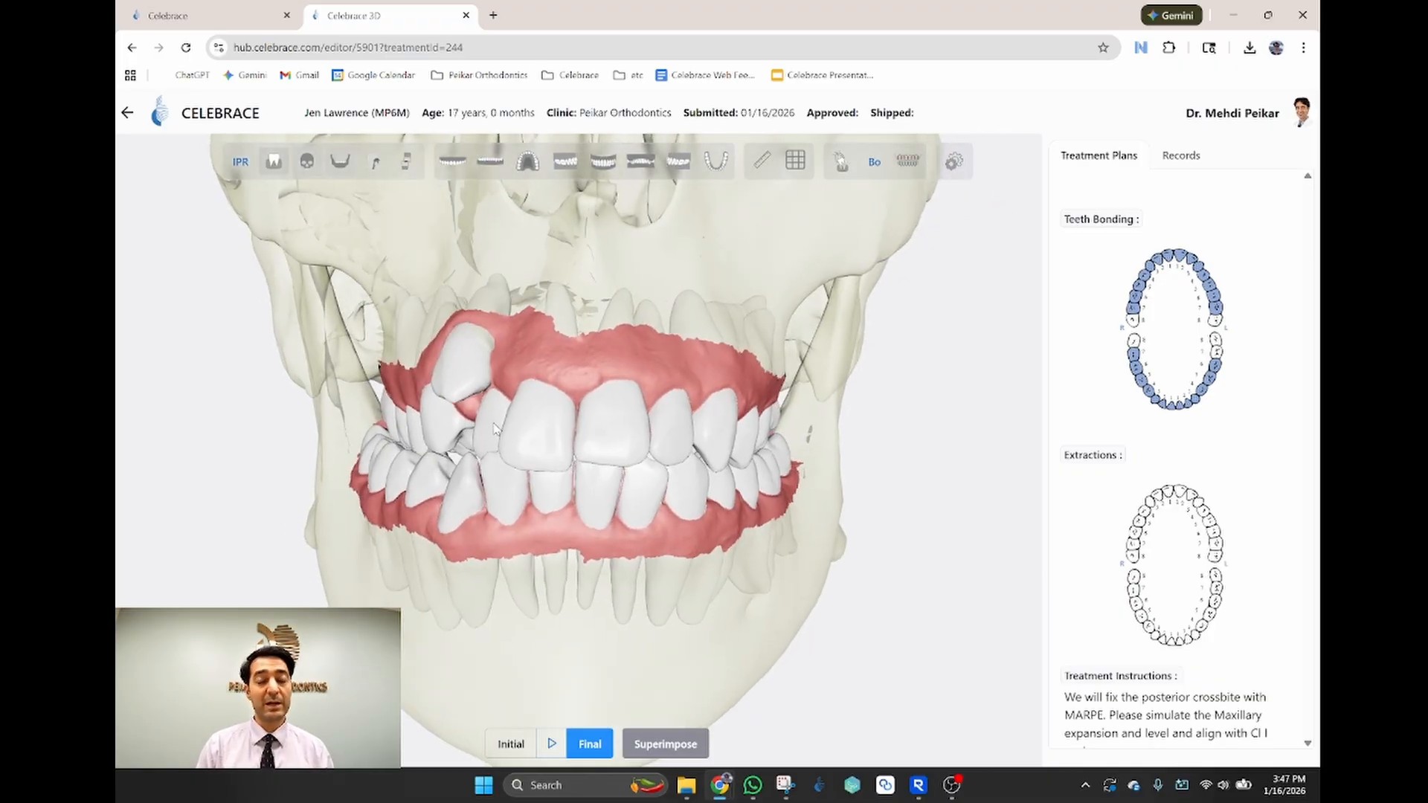
Step: Enlarge the panoramic X-ray from the patient records, close it, and show the Treatment Plans panel
{"action": "left_click", "coordinate": [1182, 157]}
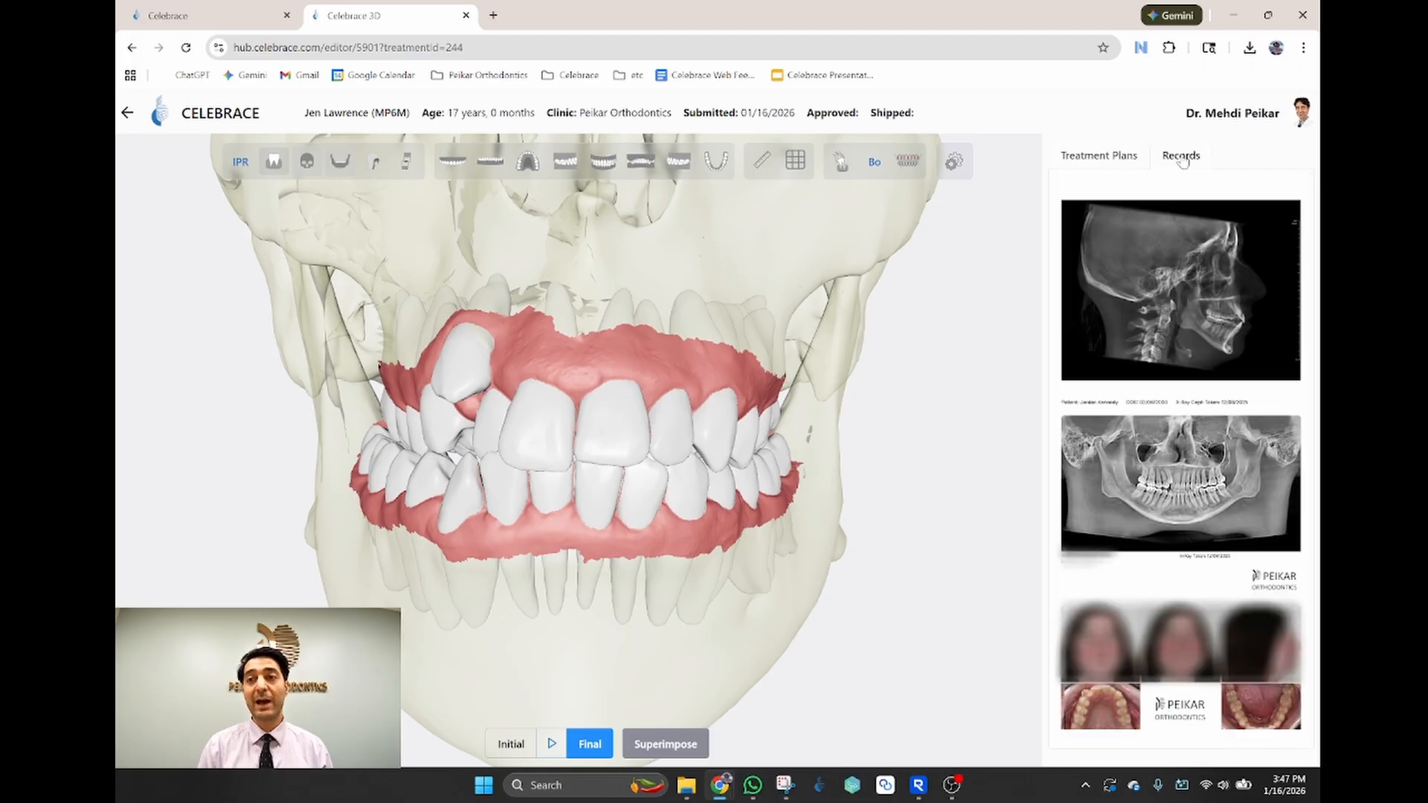
{"action": "left_click", "coordinate": [1198, 480]}
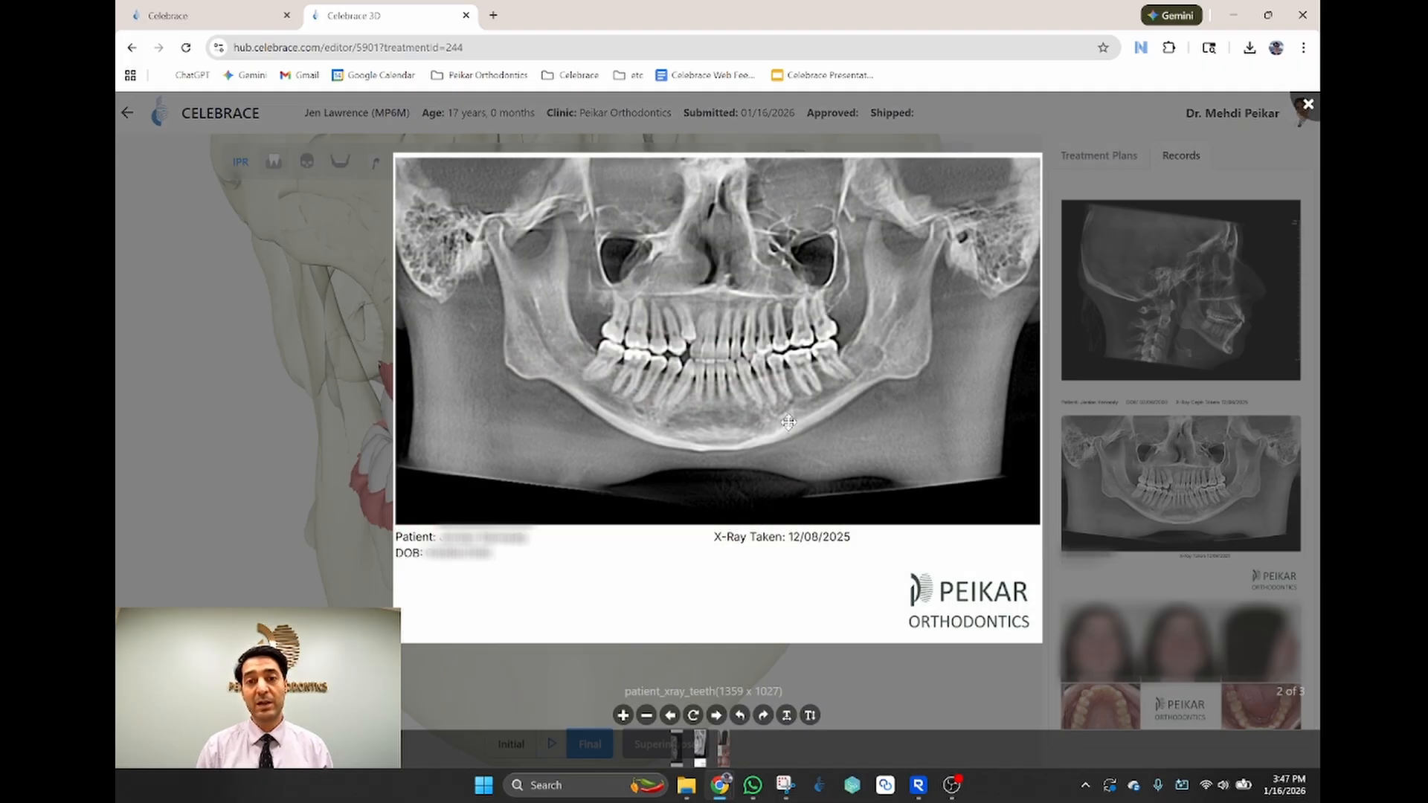
{"action": "scroll", "coordinate": [761, 400], "scroll_direction": "up", "scroll_amount": 1}
{"action": "scroll", "coordinate": [761, 401], "scroll_direction": "up", "scroll_amount": 2}
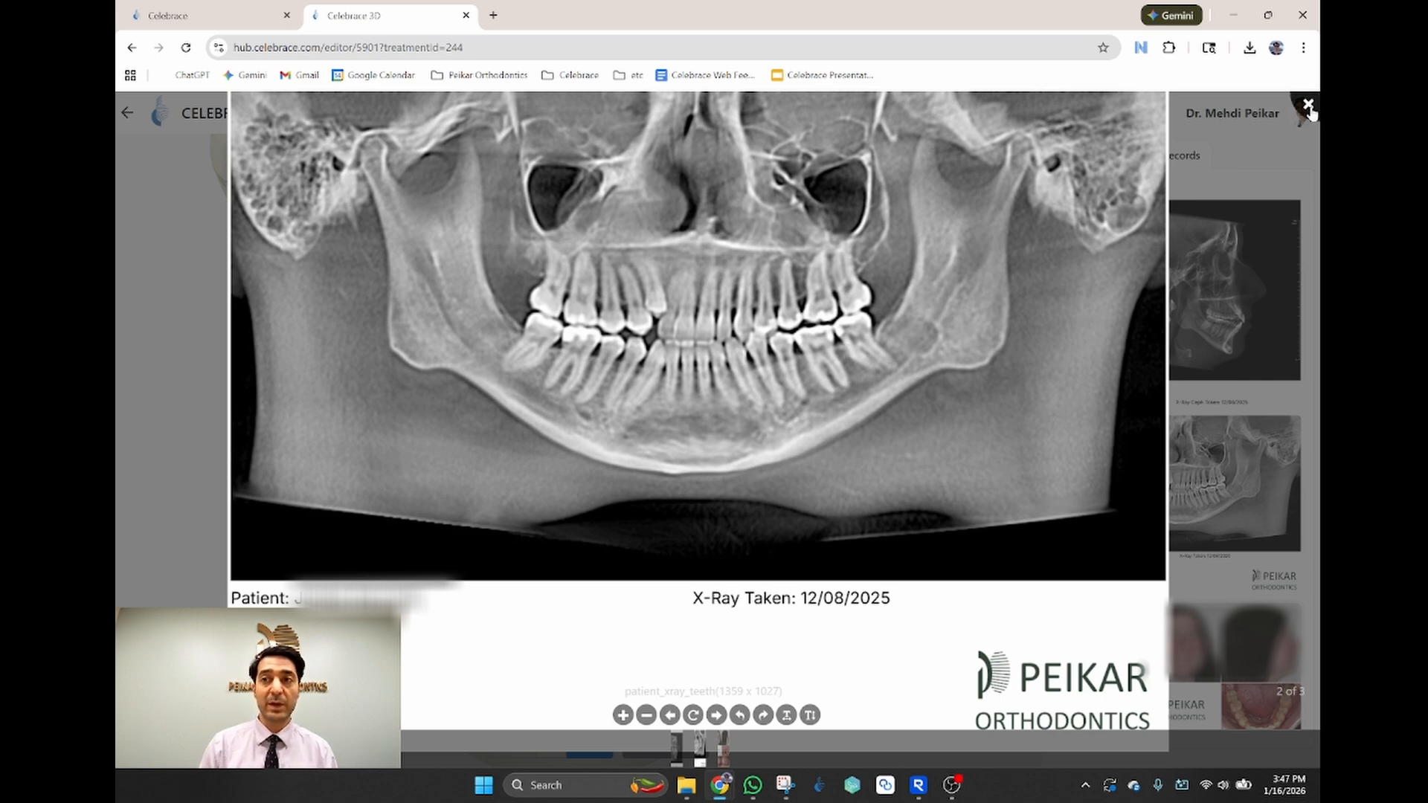
{"action": "left_click", "coordinate": [1307, 105]}
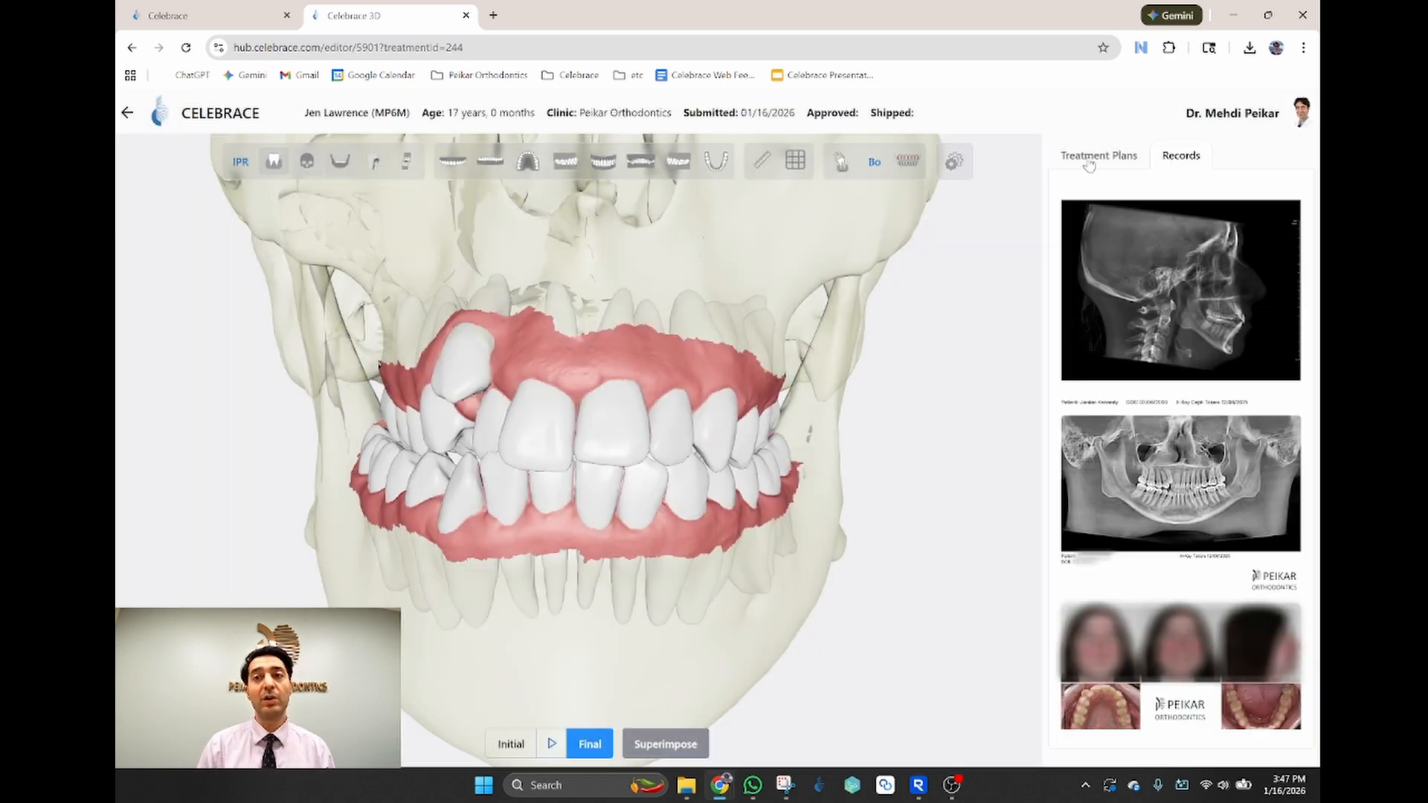
{"action": "left_click", "coordinate": [1087, 158]}
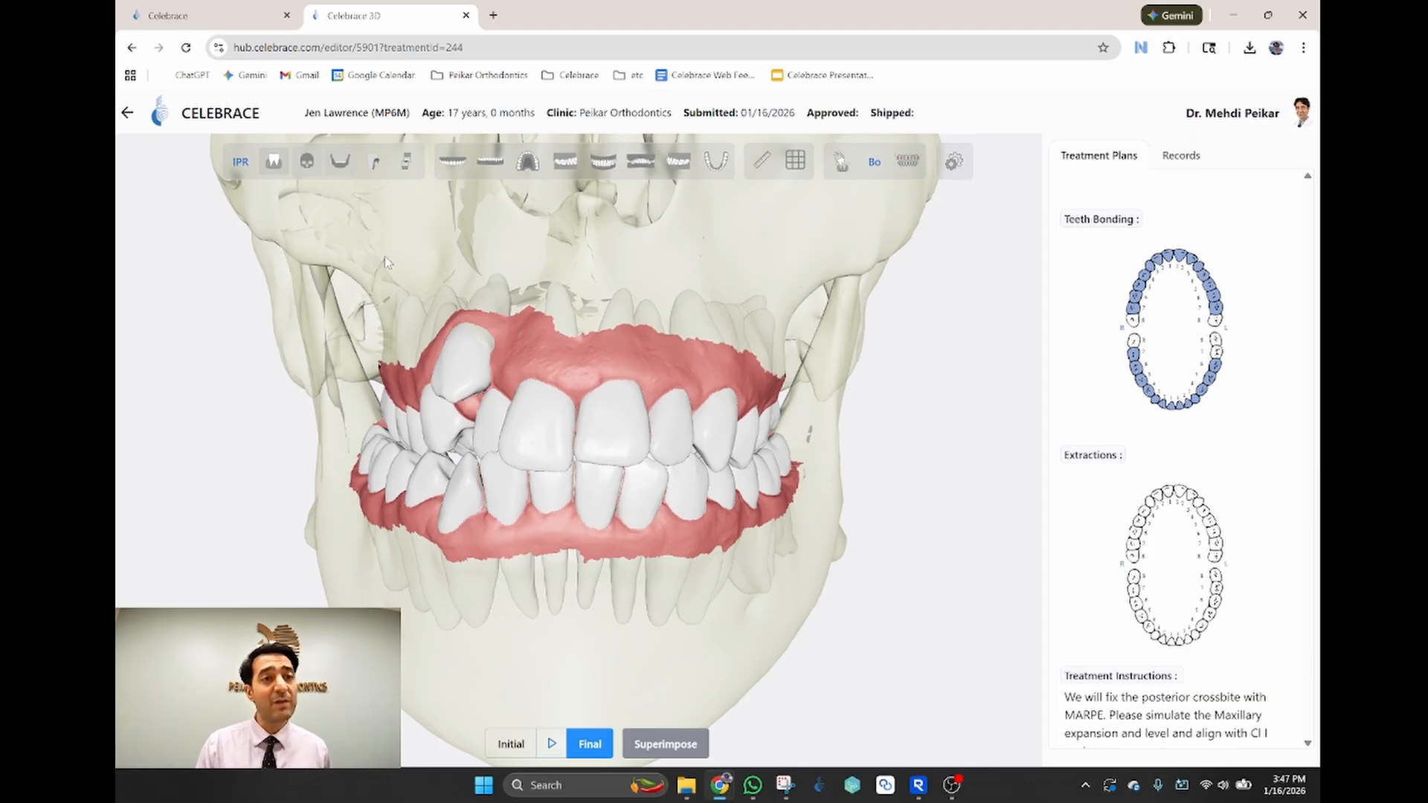
Step: Hide the Gingiva, Maxillary and Mandible layers and rotate the teeth sideways
{"action": "left_click", "coordinate": [274, 165]}
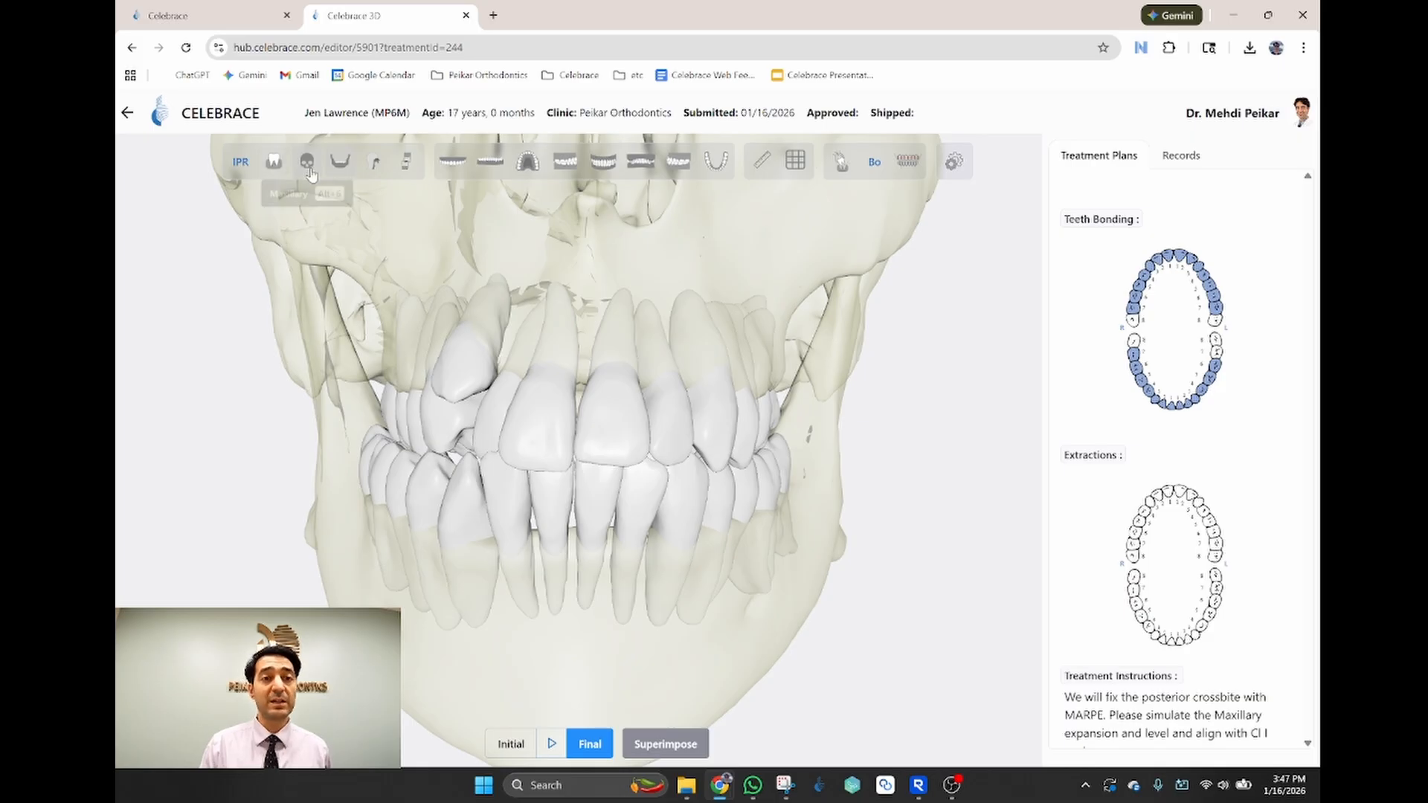
{"action": "left_click", "coordinate": [310, 170]}
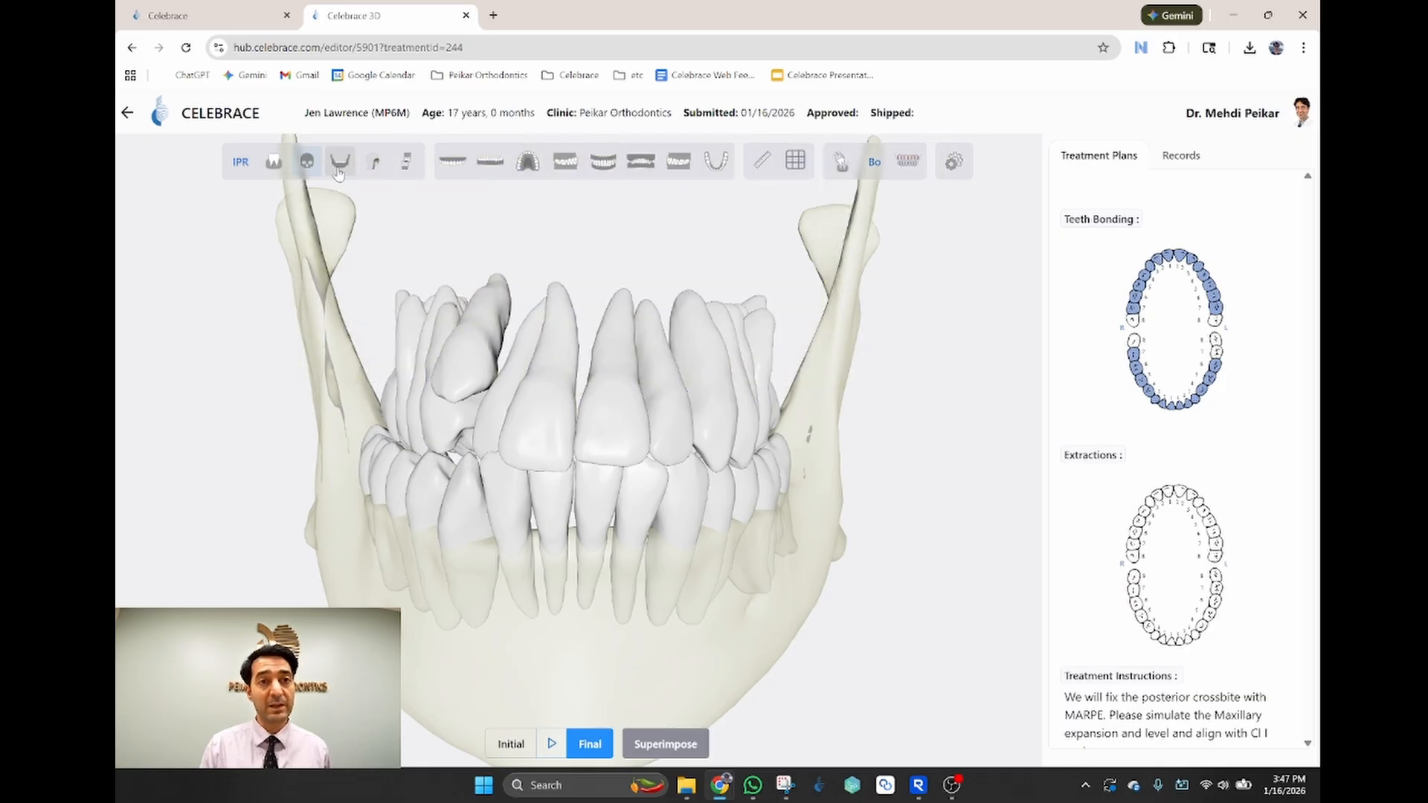
{"action": "left_click", "coordinate": [340, 167]}
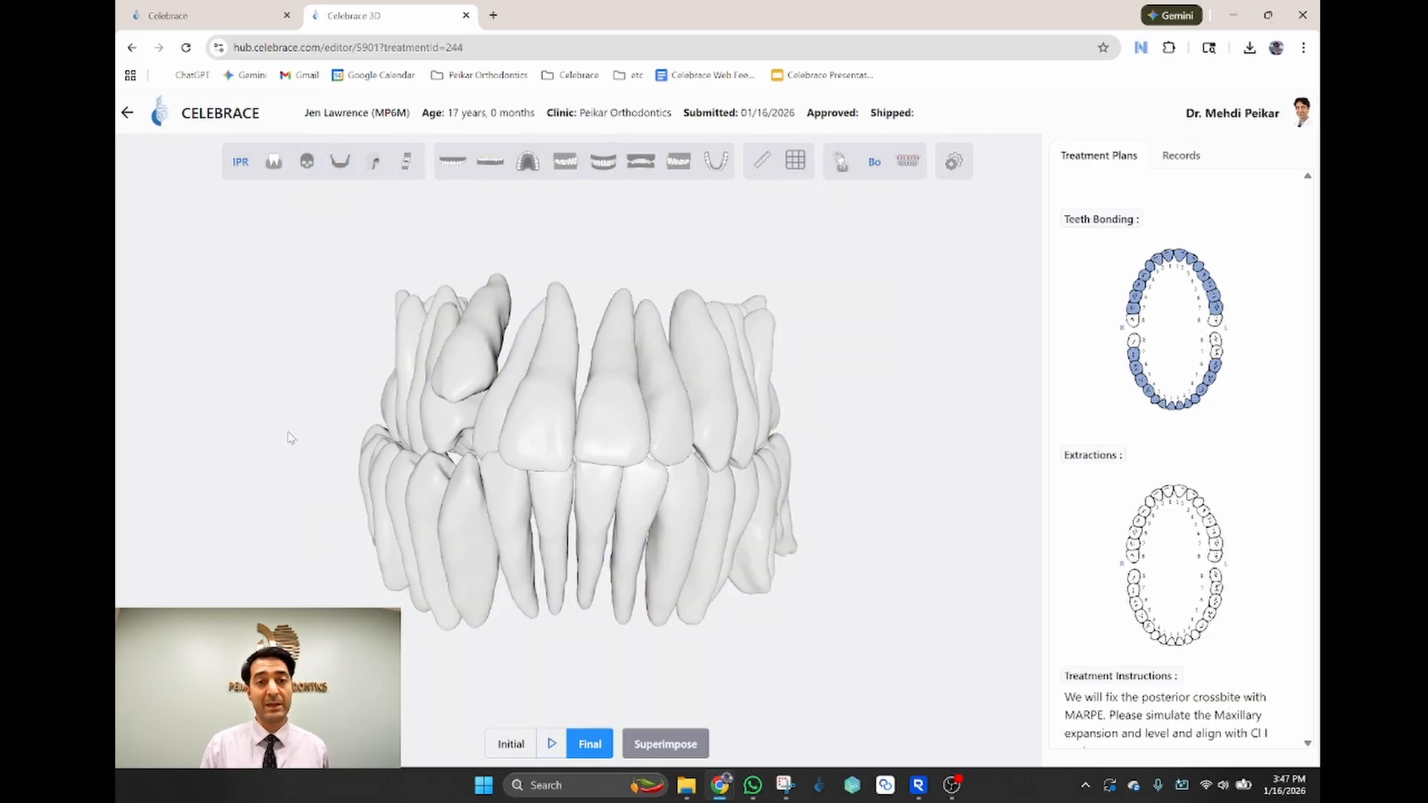
{"action": "left_click_drag", "start_coordinate": [290, 439], "coordinate": [590, 440]}
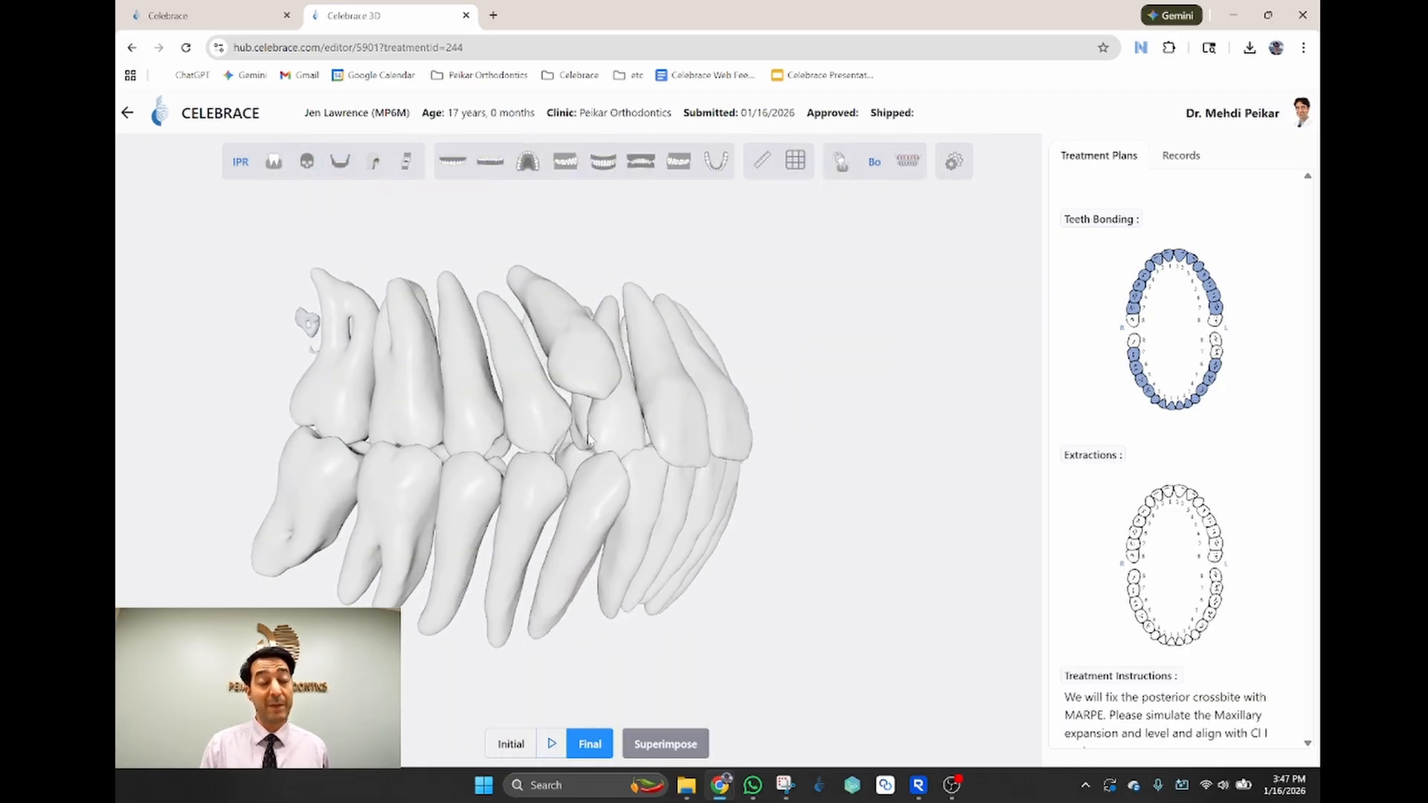
Step: Briefly show the bone structure around the roots from another angle, then hide it again
{"action": "left_click", "coordinate": [374, 161]}
{"action": "left_click_drag", "start_coordinate": [625, 543], "coordinate": [692, 521]}
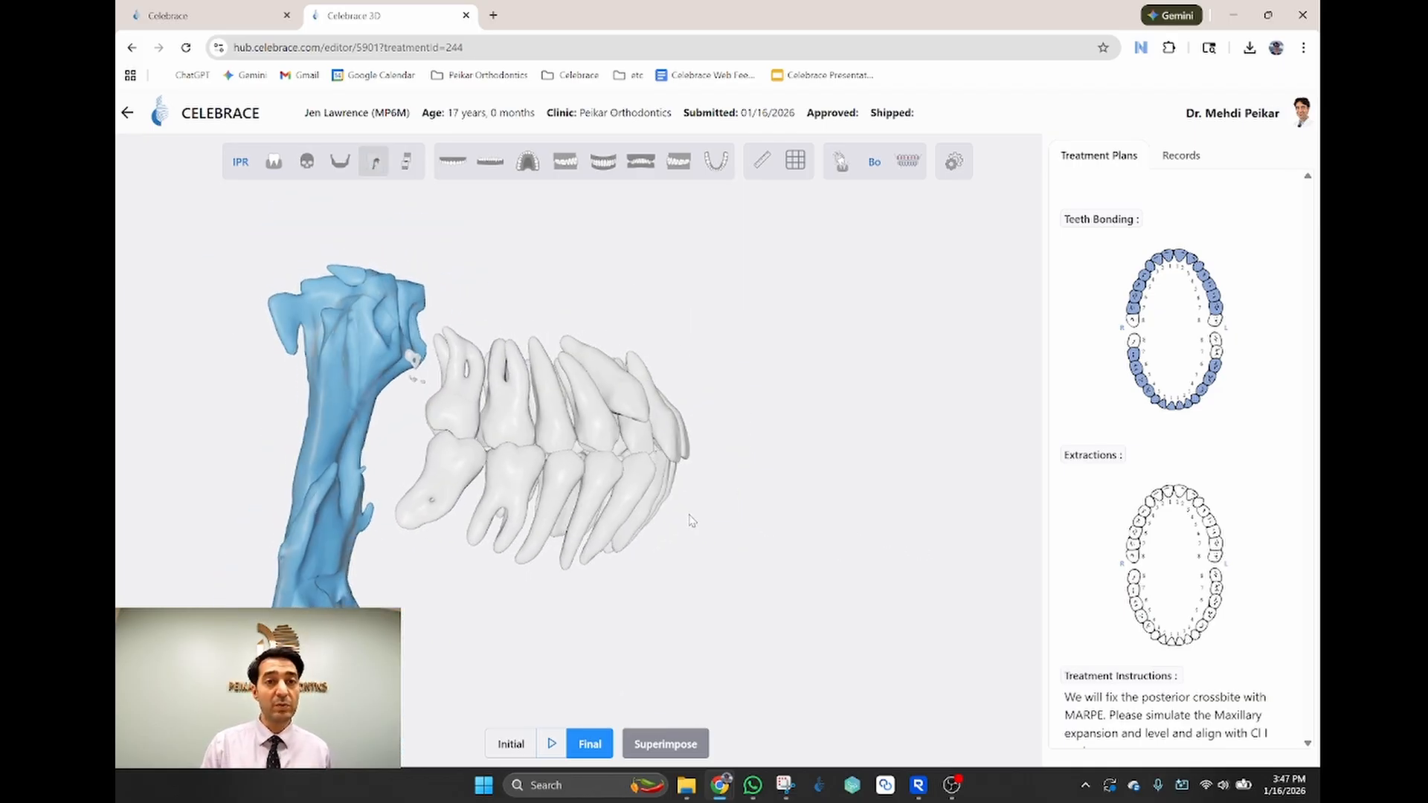
{"action": "left_click", "coordinate": [375, 165]}
Step: Cycle through the side and frontal preset views, ending on the Left View
{"action": "left_click", "coordinate": [578, 173]}
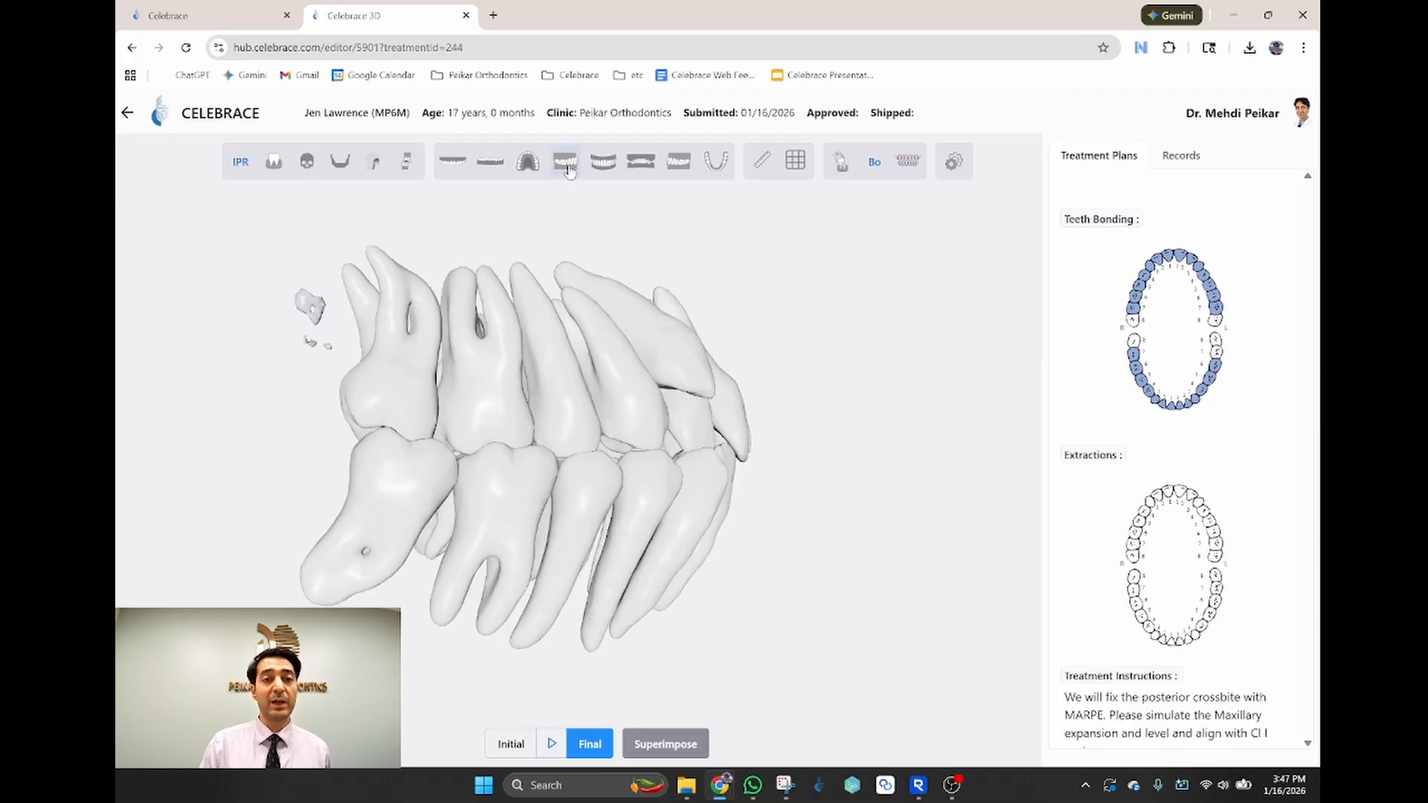
{"action": "left_click", "coordinate": [607, 173]}
{"action": "left_click", "coordinate": [647, 174]}
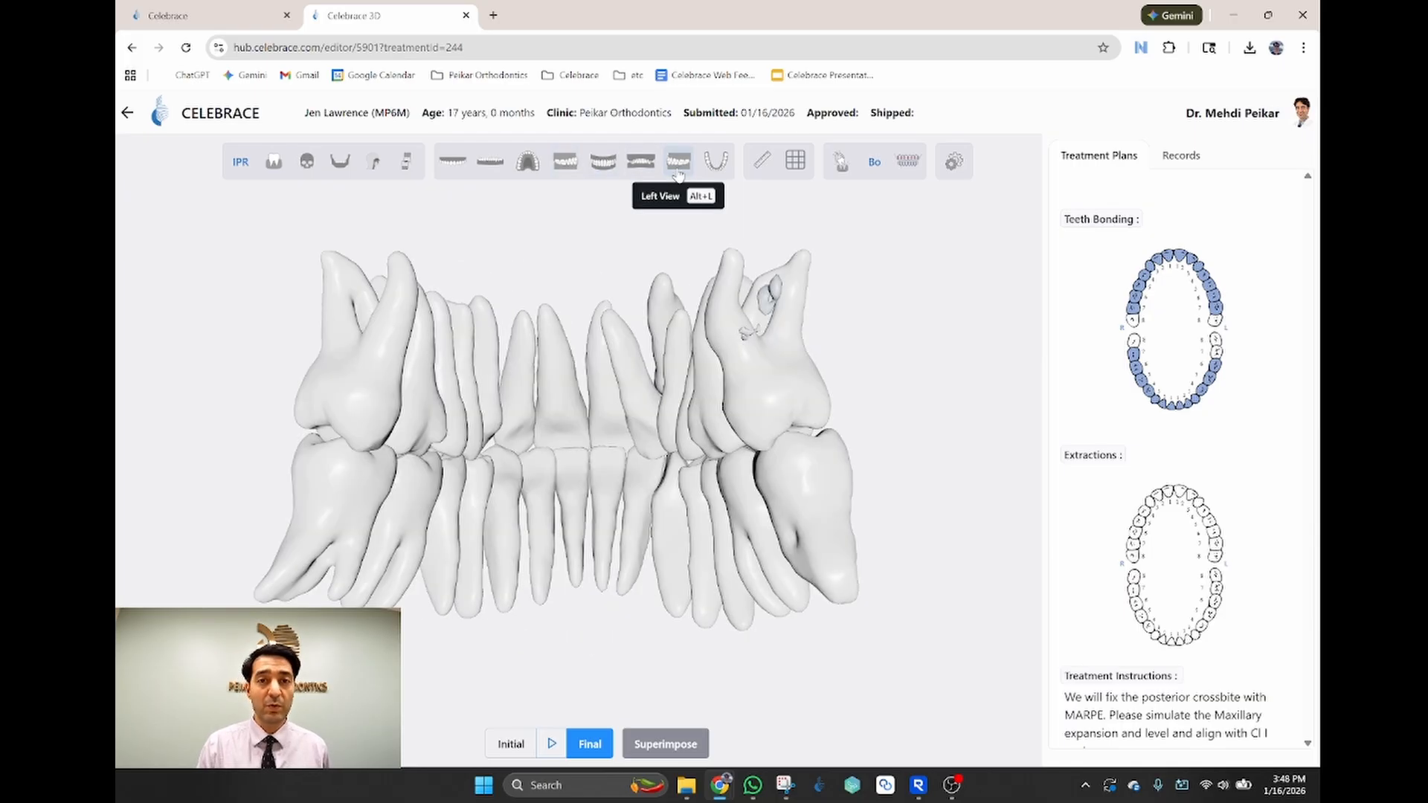
{"action": "left_click", "coordinate": [679, 174]}
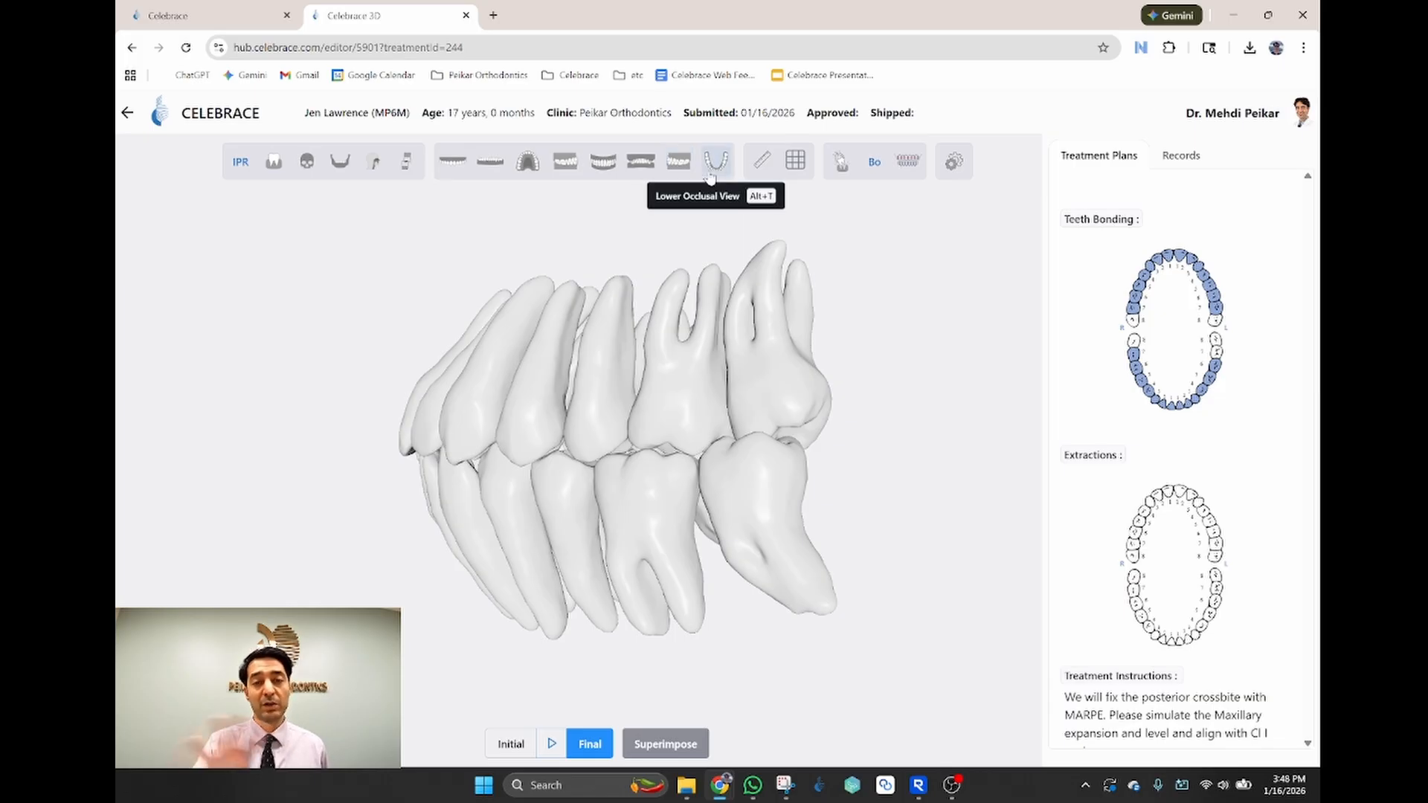
Step: Measure 17.34 mm across two upper teeth with the ruler, then clear the measurement
{"action": "left_click", "coordinate": [765, 170]}
{"action": "left_click", "coordinate": [675, 424]}
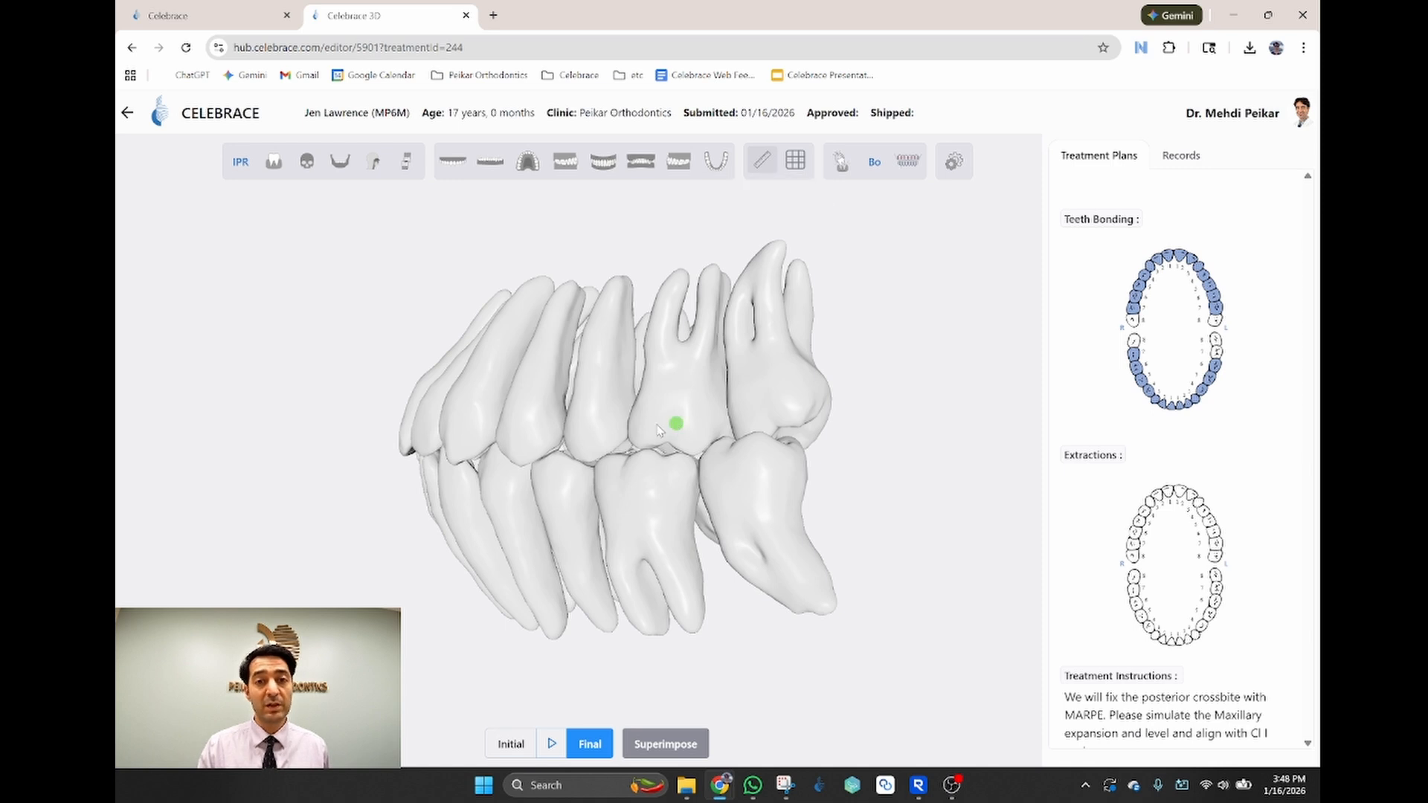
{"action": "left_click", "coordinate": [521, 437]}
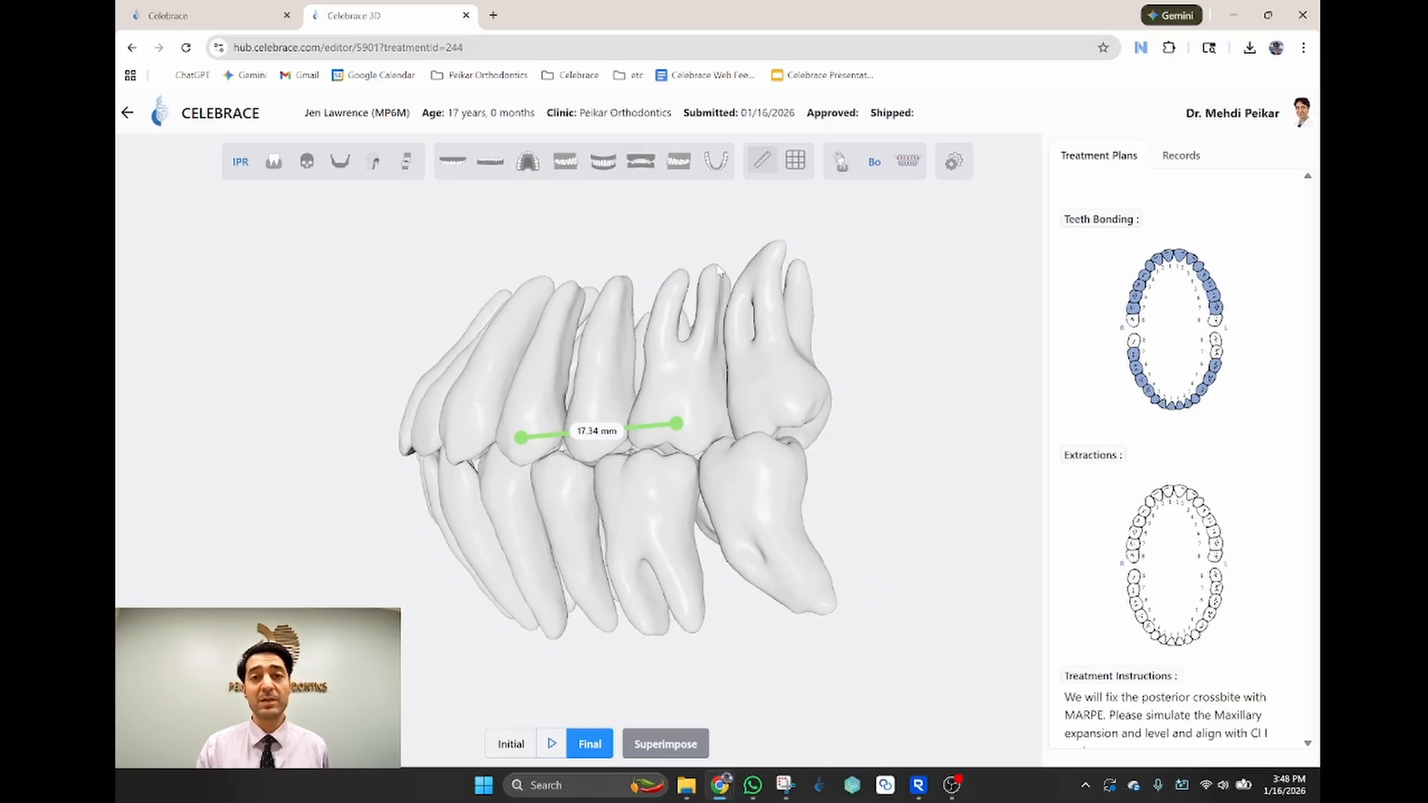
{"action": "left_click", "coordinate": [764, 164]}
Step: Toggle the grid overlay on and off, then bring up the Tooth Extraction chart
{"action": "left_click", "coordinate": [793, 166]}
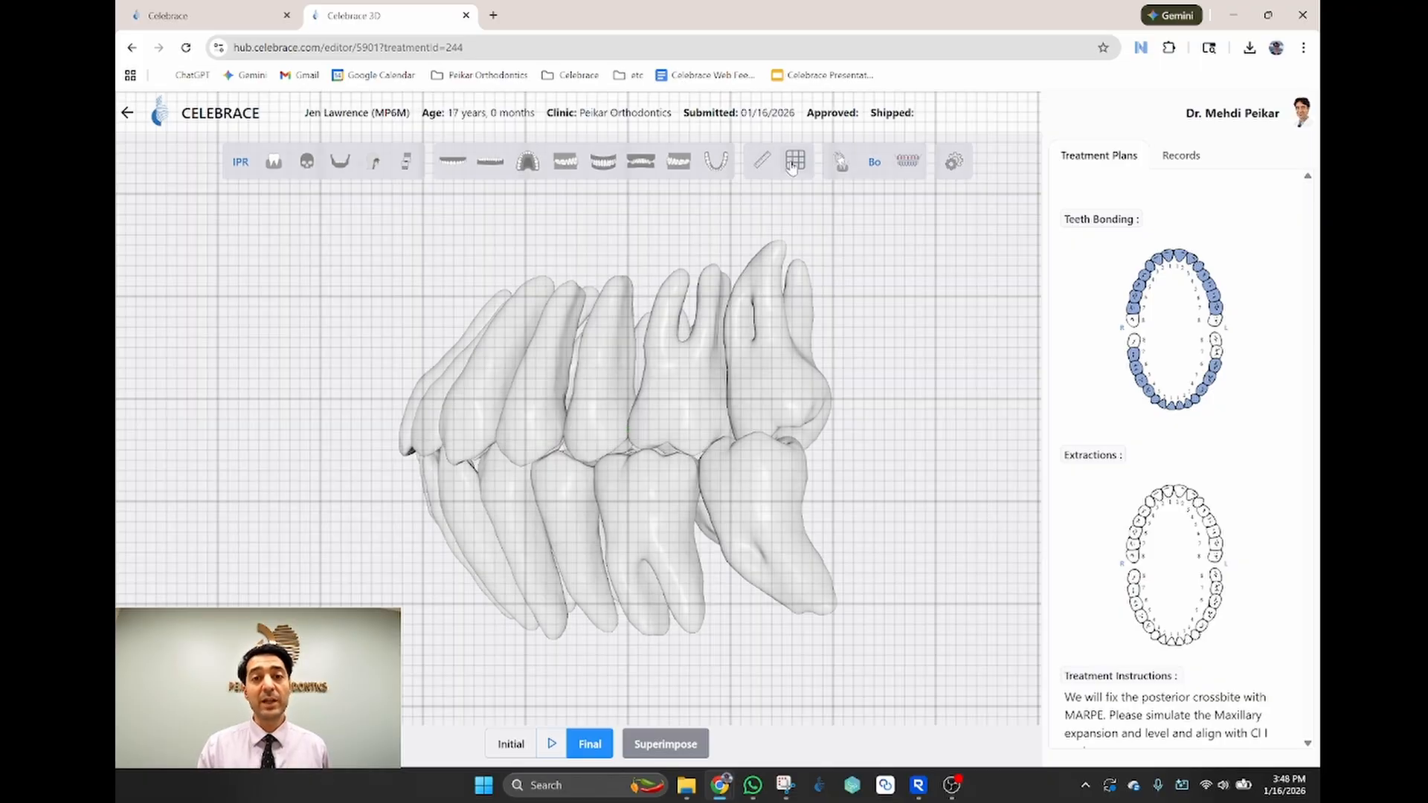
{"action": "left_click", "coordinate": [793, 166]}
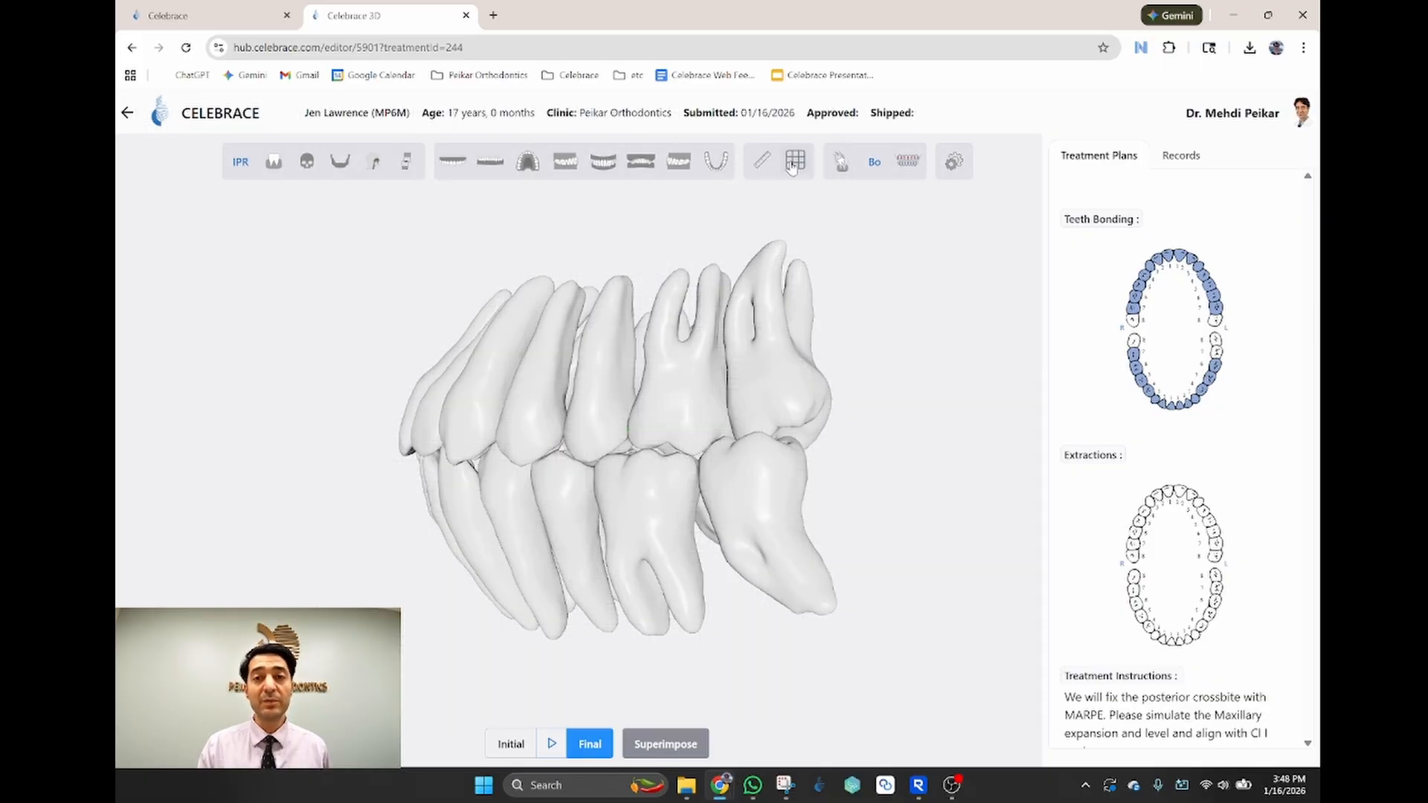
{"action": "left_click", "coordinate": [842, 165]}
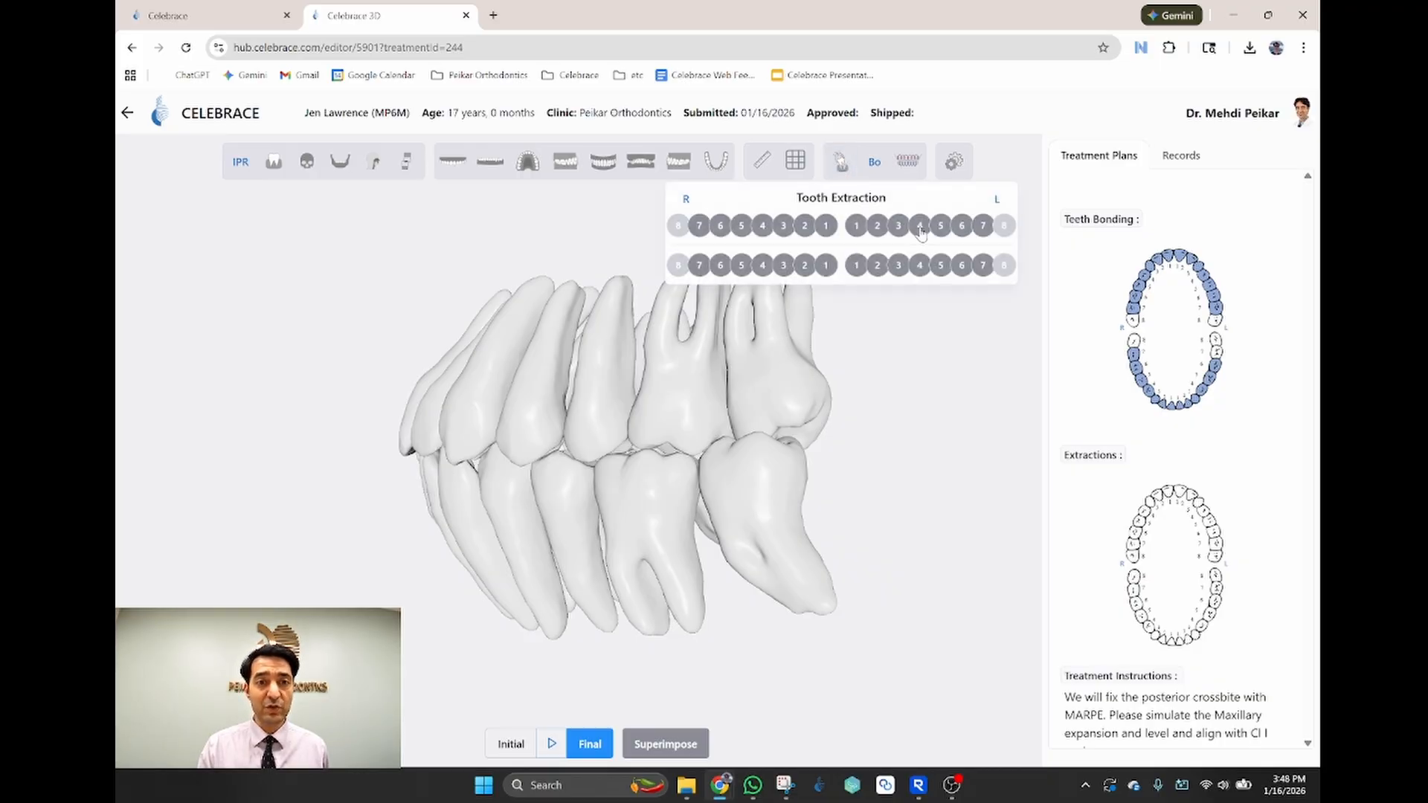
Step: Extract upper-left and lower-left tooth 4 and rotate to inspect the gaps
{"action": "left_click", "coordinate": [921, 228]}
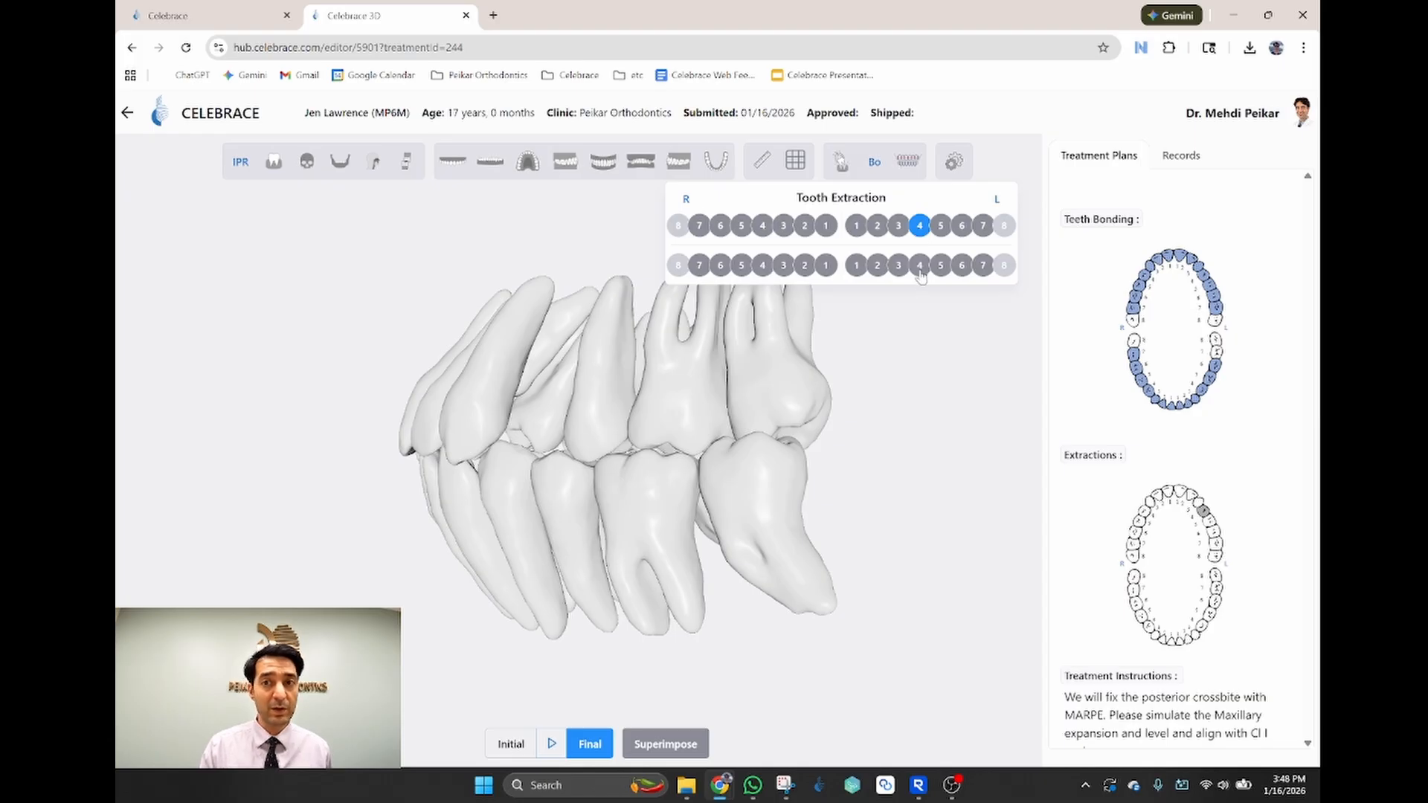
{"action": "left_click", "coordinate": [920, 266]}
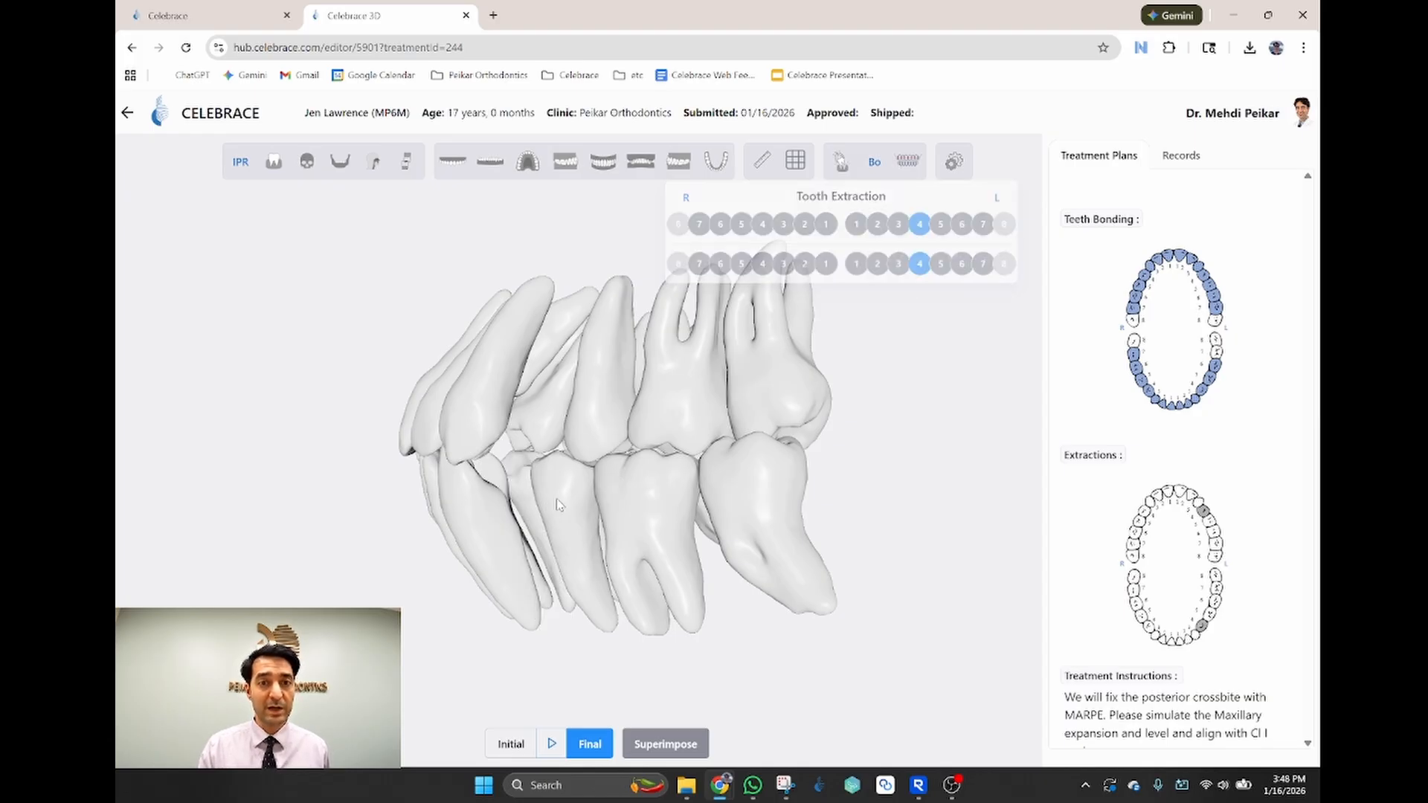
{"action": "left_click_drag", "start_coordinate": [752, 320], "coordinate": [695, 285]}
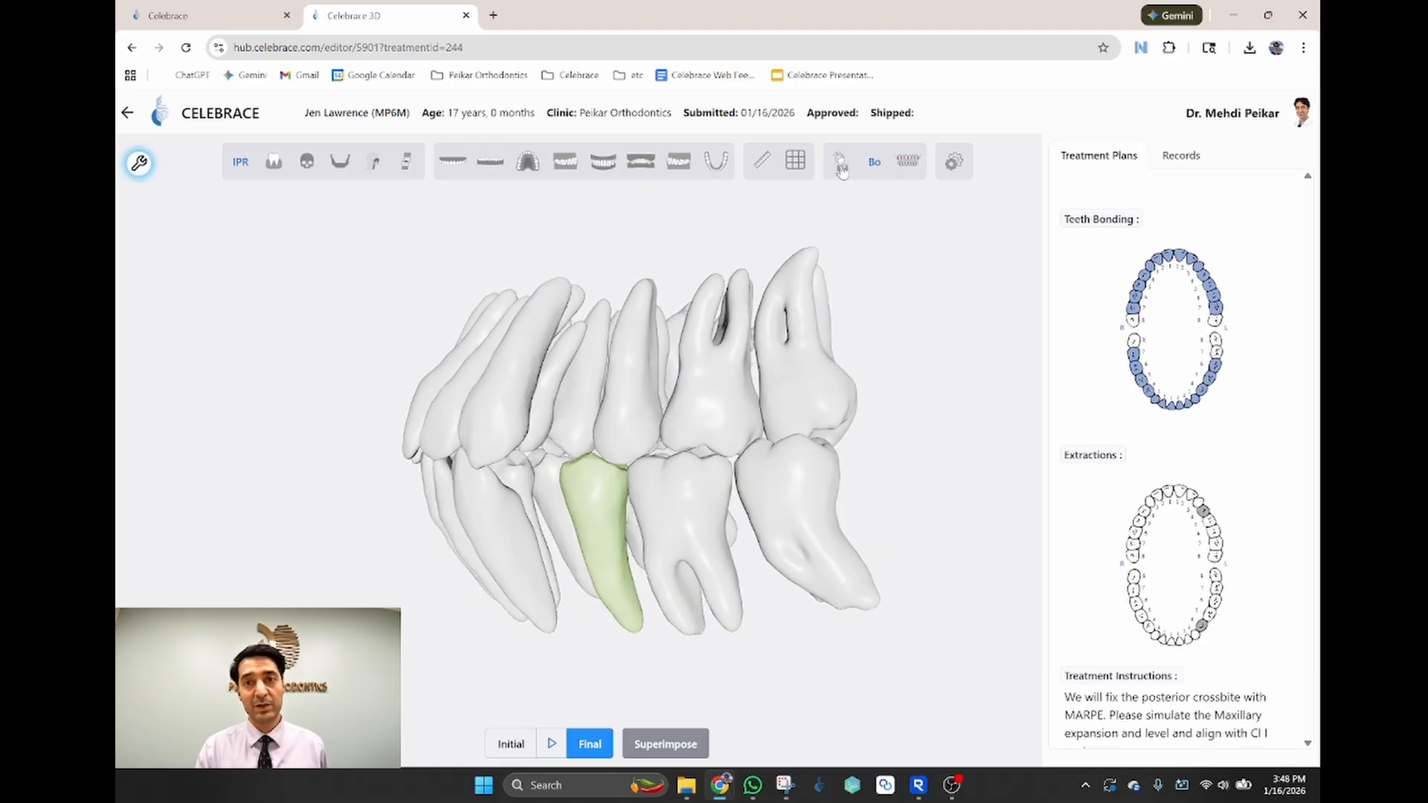
Step: Restore upper-left and lower-left tooth 4, then bring up the Tooth Bonding chart
{"action": "left_click", "coordinate": [844, 159]}
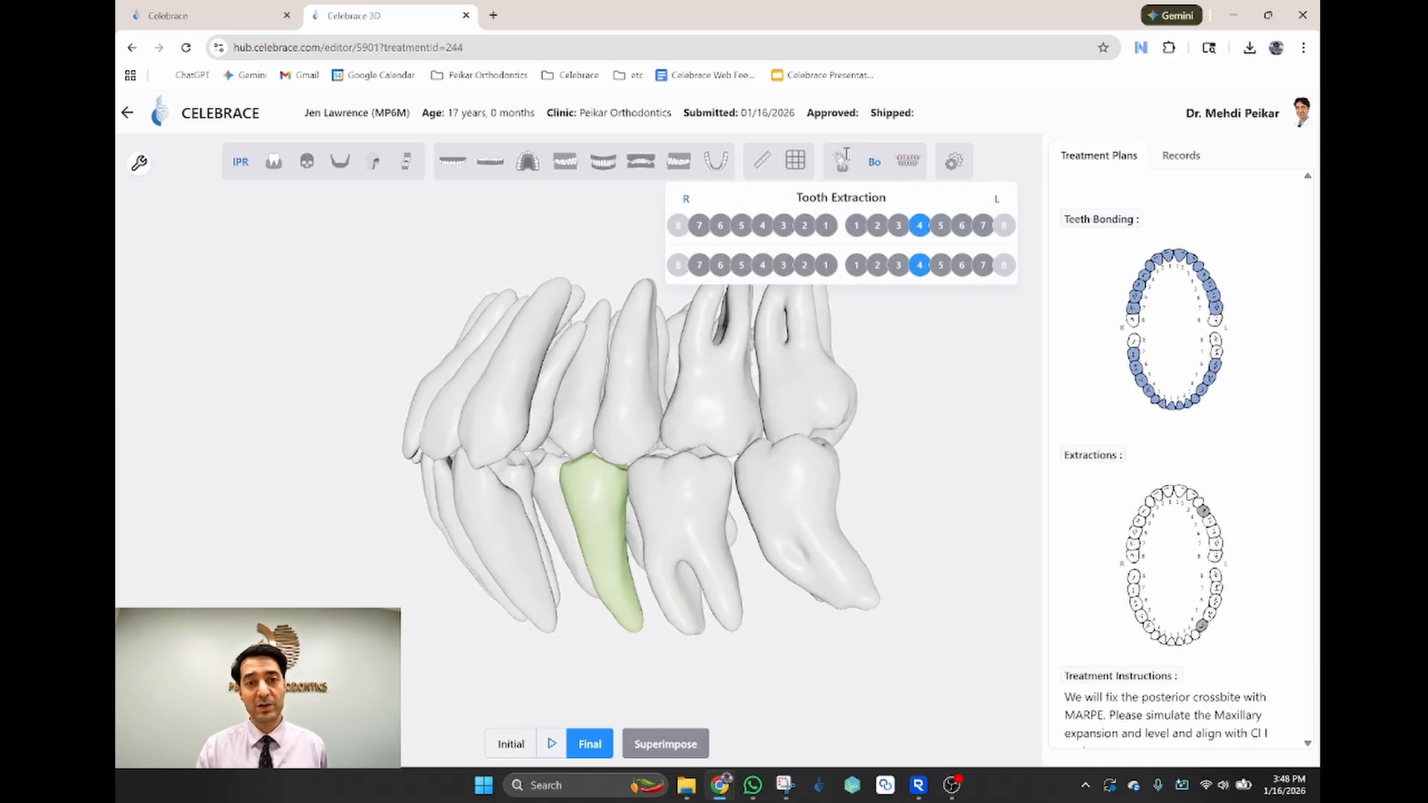
{"action": "left_click", "coordinate": [921, 225]}
{"action": "left_click", "coordinate": [920, 265]}
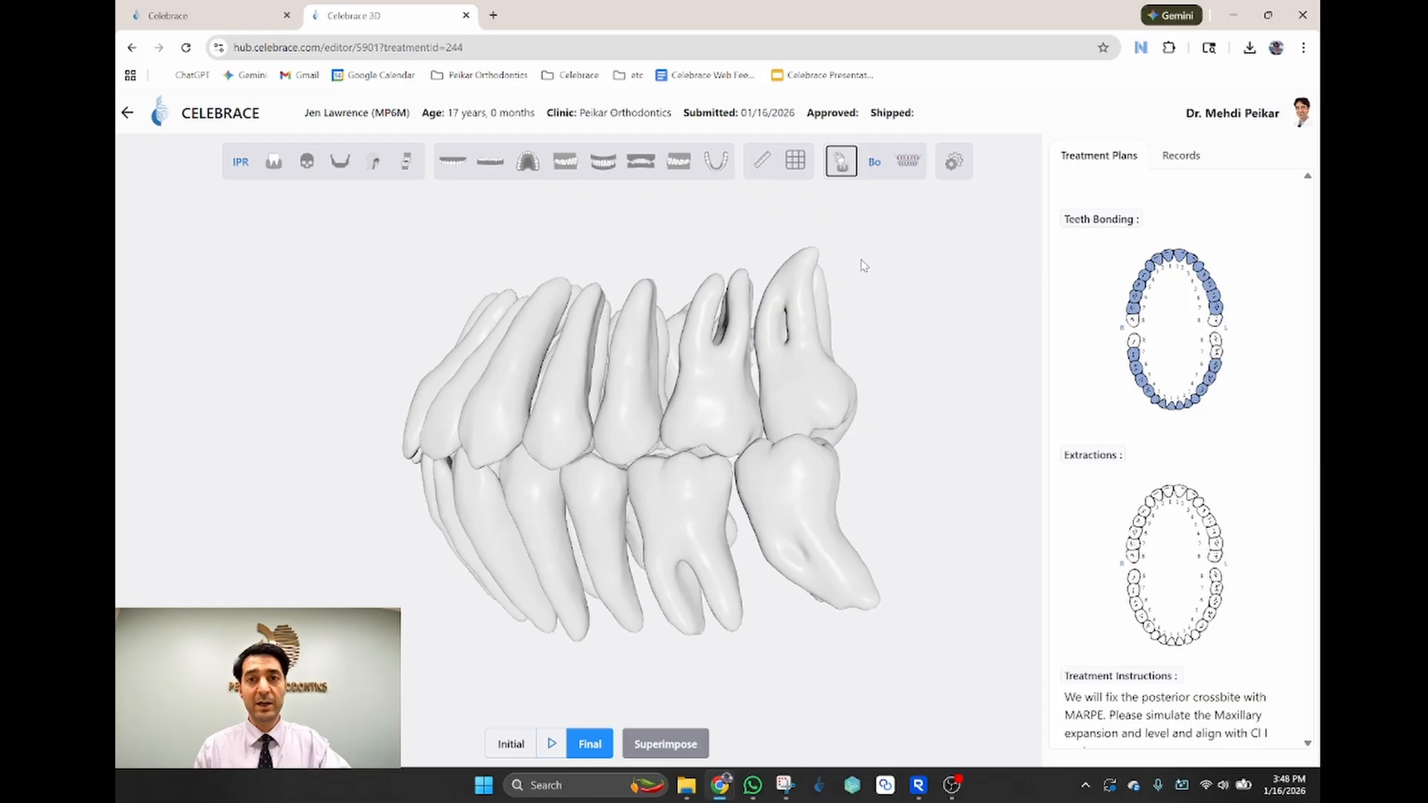
{"action": "left_click", "coordinate": [885, 169]}
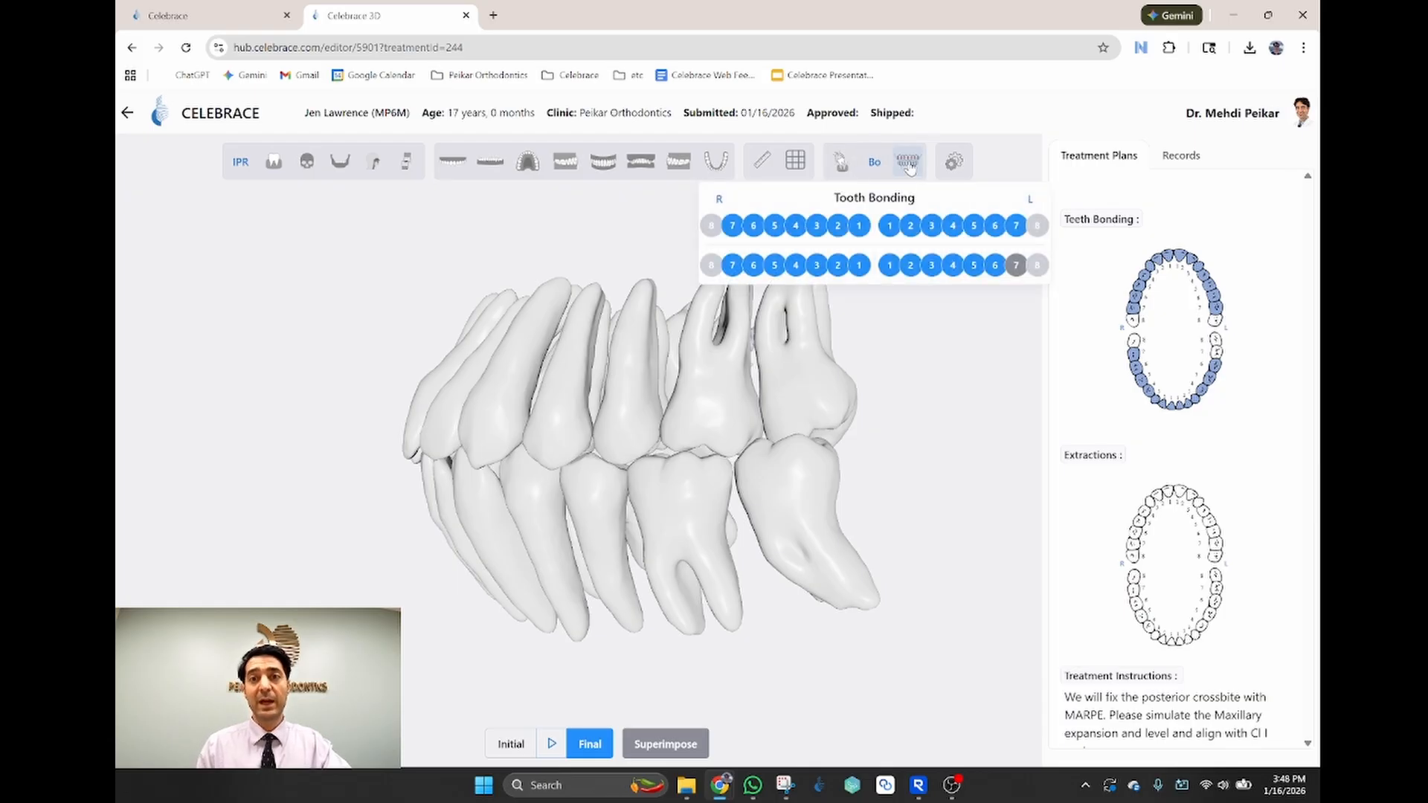
Step: Review and close the Bolton tooth-width analysis, then turn the teeth to face front
{"action": "left_click", "coordinate": [908, 166]}
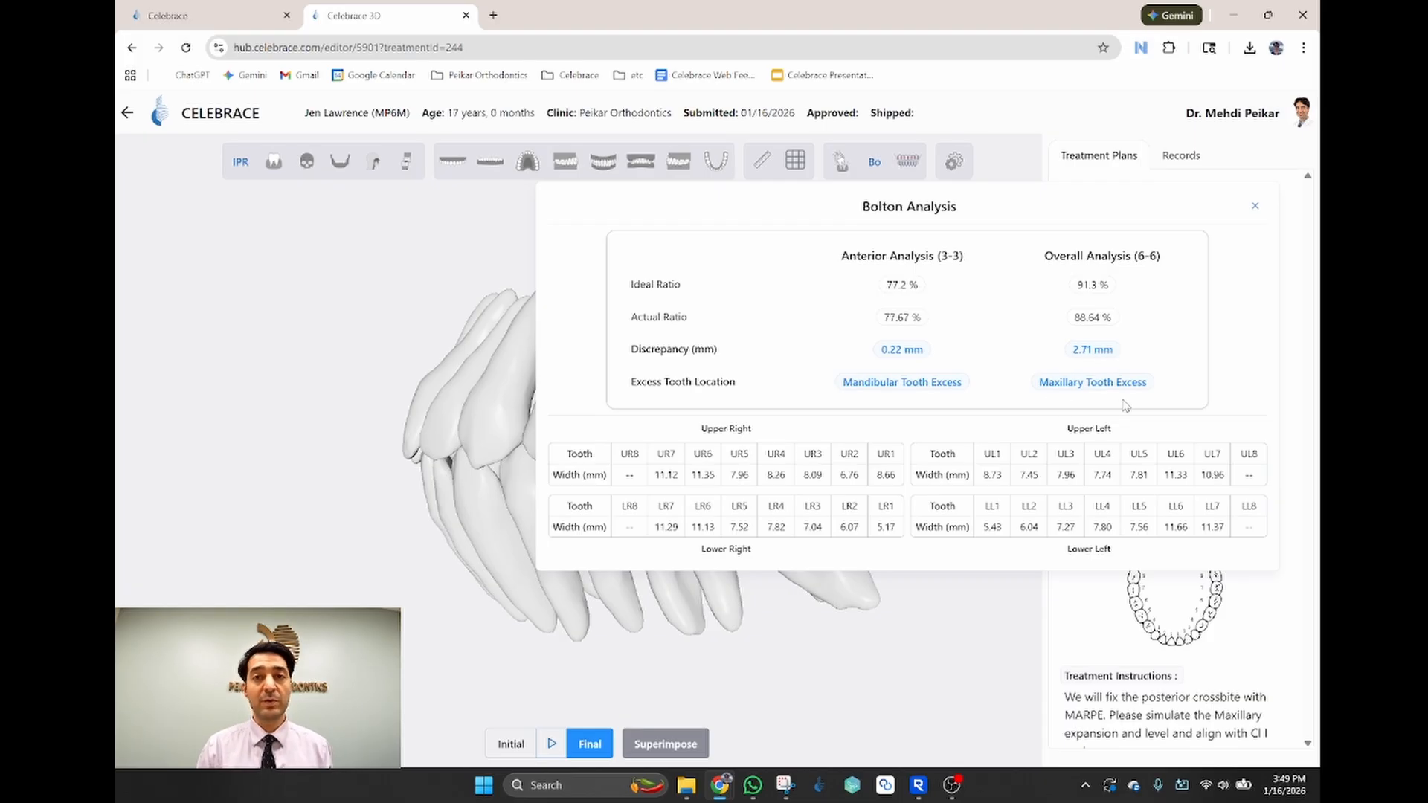
{"action": "left_click", "coordinate": [848, 681]}
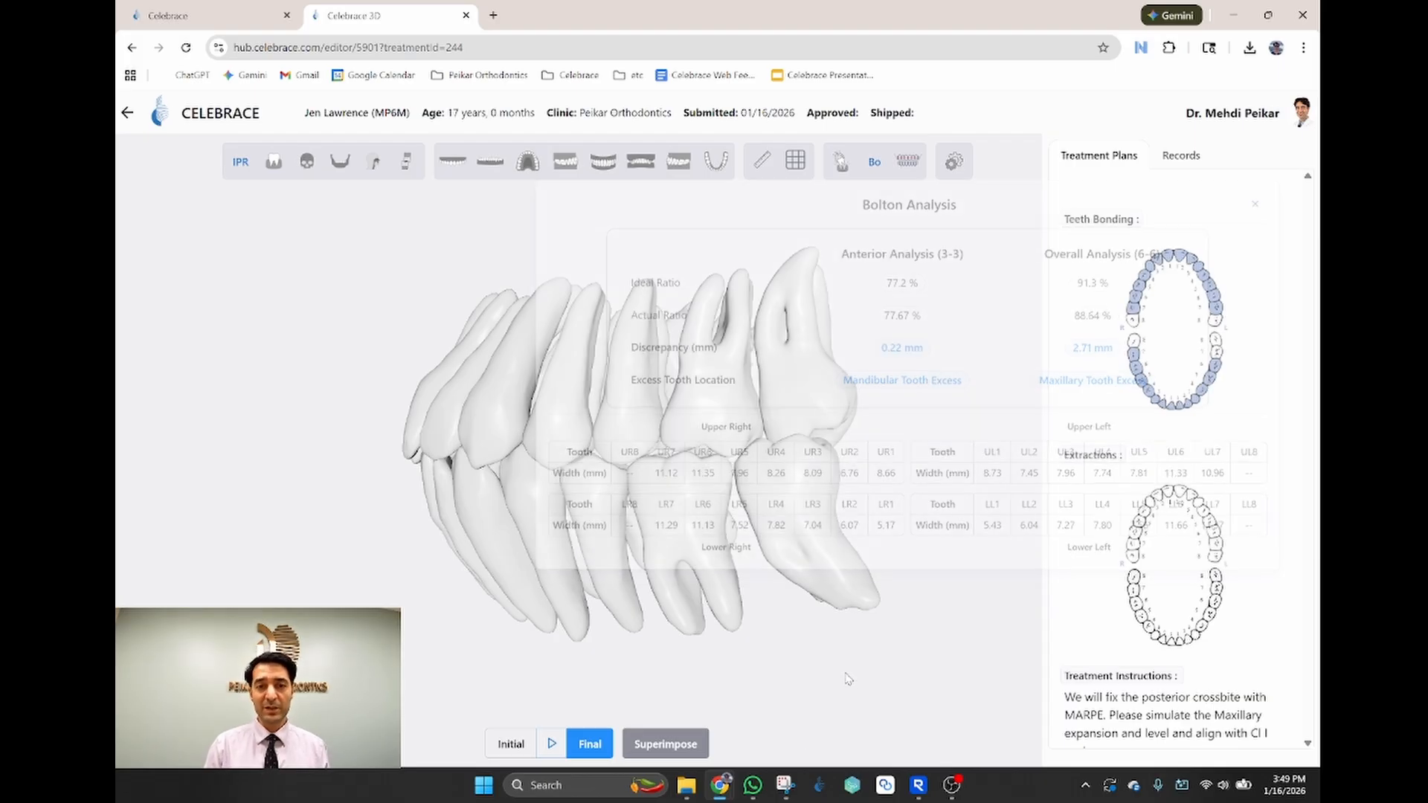
{"action": "left_click_drag", "start_coordinate": [525, 430], "coordinate": [1105, 421]}
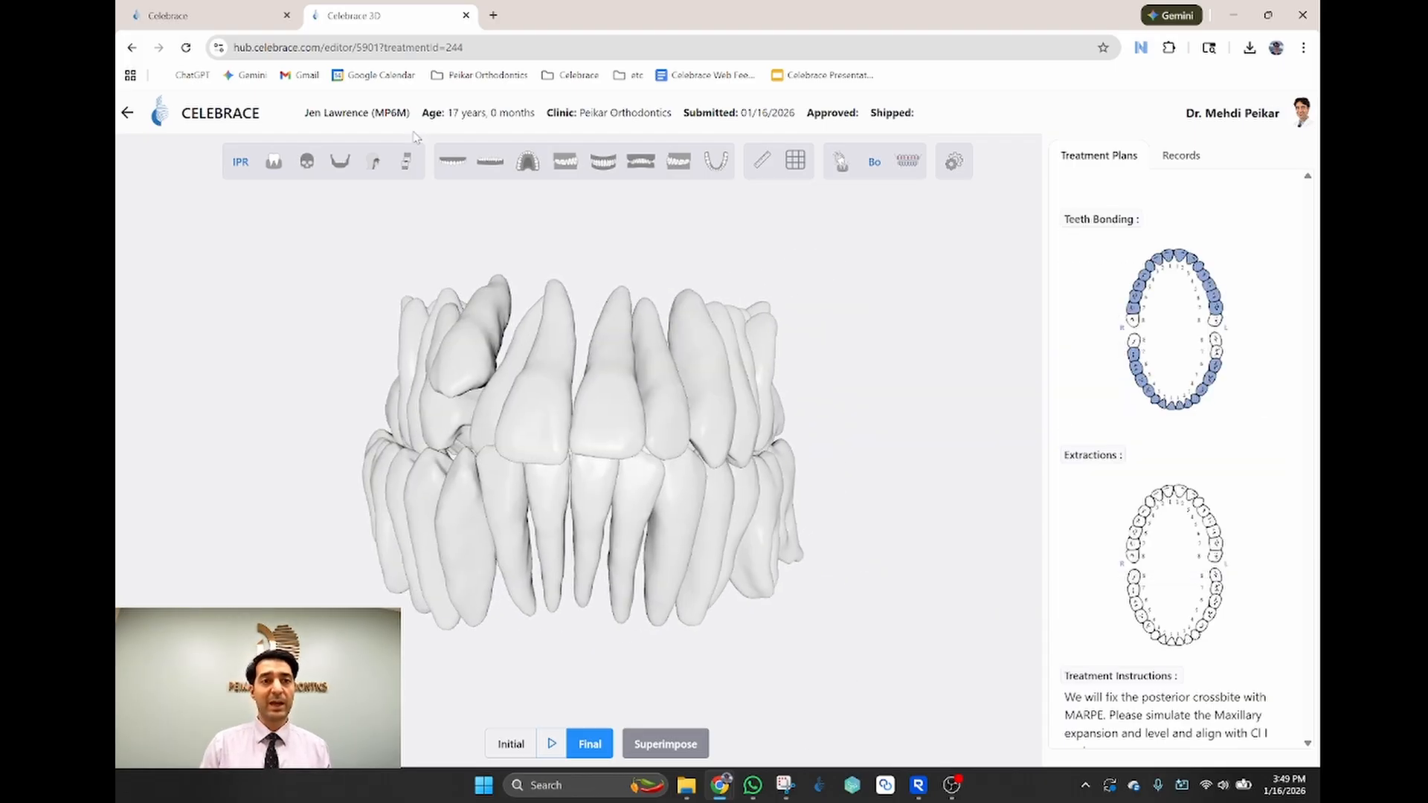
Step: Show the Mandible, Maxillary and Gingiva layers again and rotate to an angled front view
{"action": "left_click", "coordinate": [340, 161]}
{"action": "left_click", "coordinate": [307, 162]}
{"action": "left_click", "coordinate": [274, 161]}
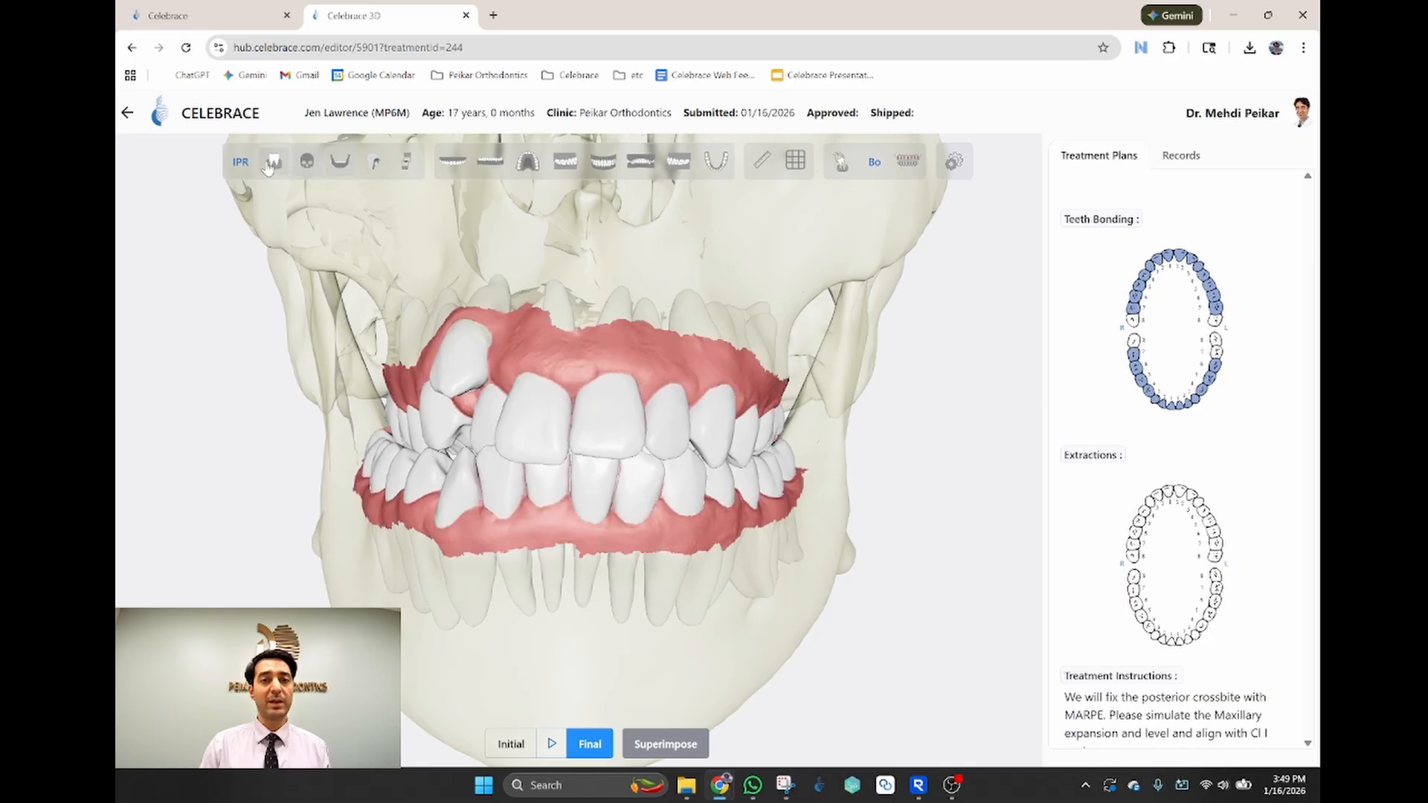
{"action": "left_click_drag", "start_coordinate": [635, 327], "coordinate": [301, 269]}
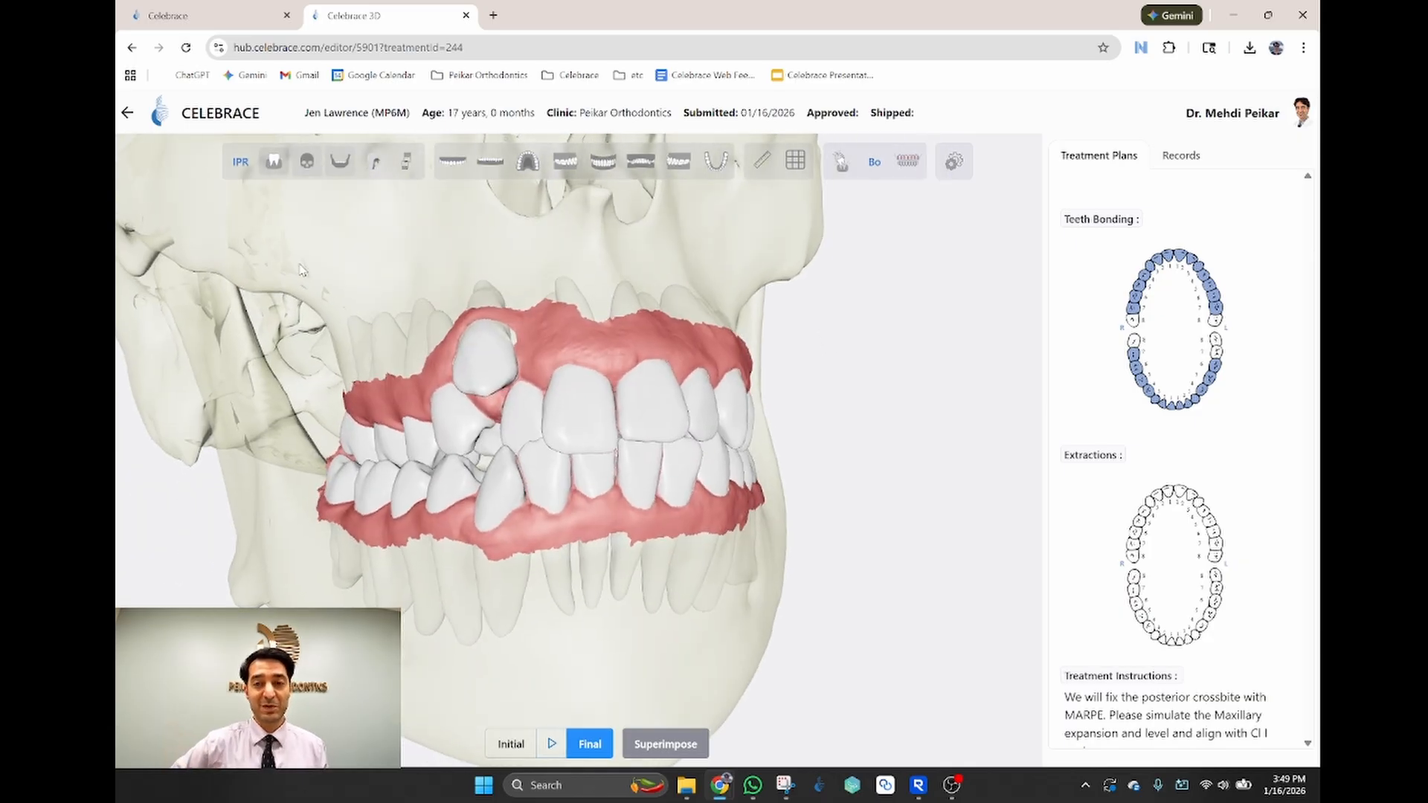